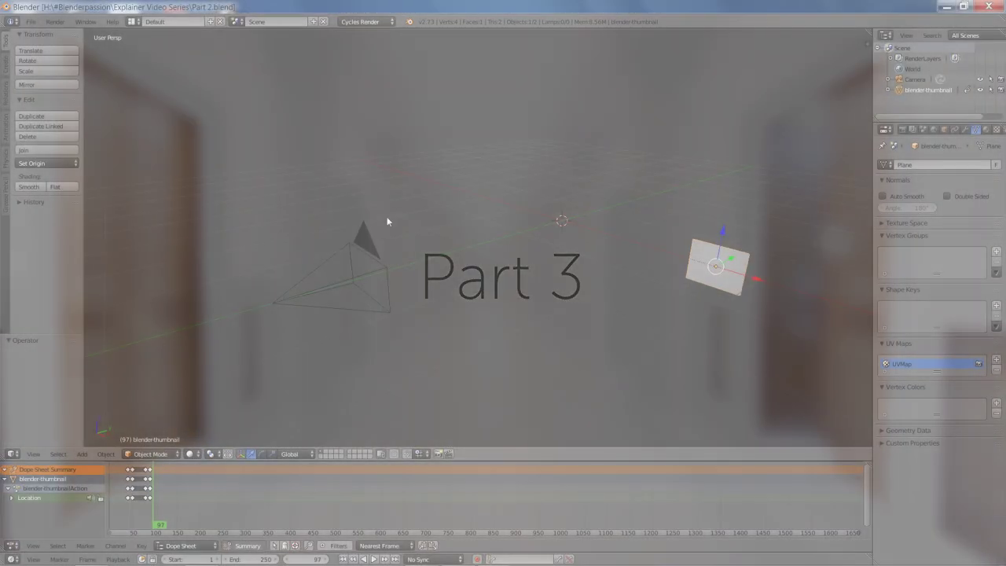
- Save the project as Part 3.blend in the Explainer Video Series folder, overwriting the existing file
{"action": "key", "text": "ctrl+shift+s"}
{"action": "left_click", "coordinate": [181, 107]}
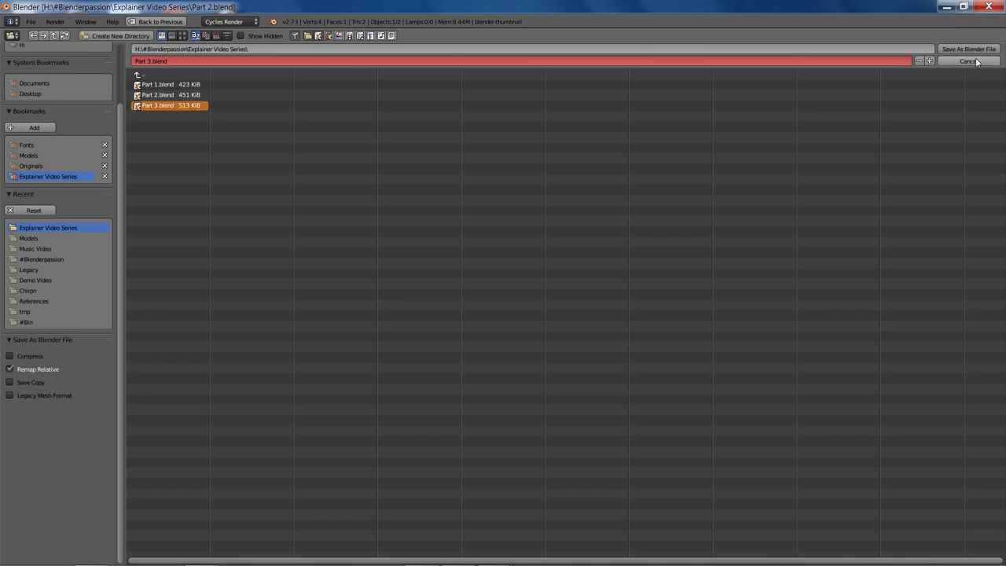
{"action": "left_click", "coordinate": [968, 48]}
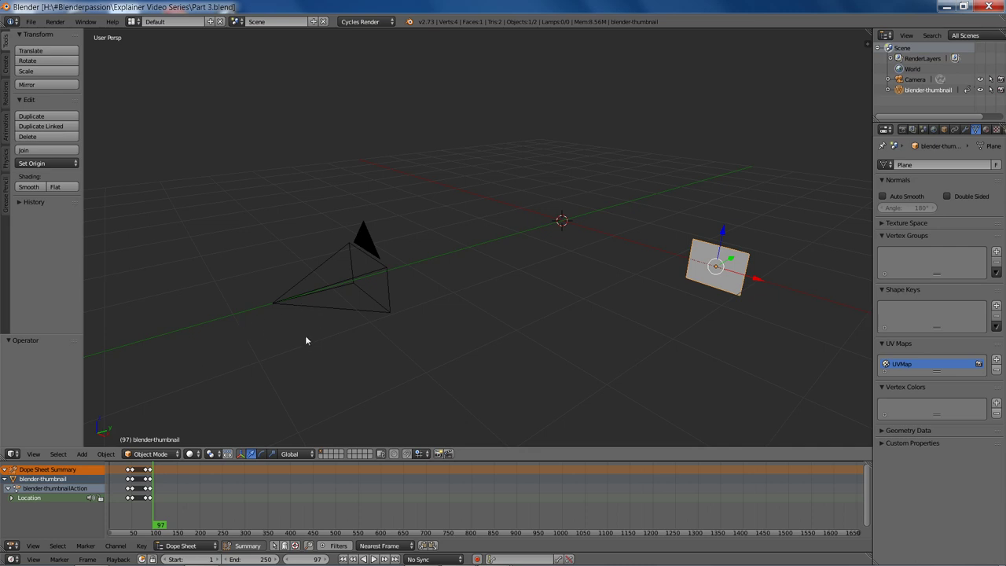
- Play back the thumbnail plane's existing location animation from frame 42
{"action": "left_click_drag", "start_coordinate": [160, 481], "coordinate": [129, 486]}
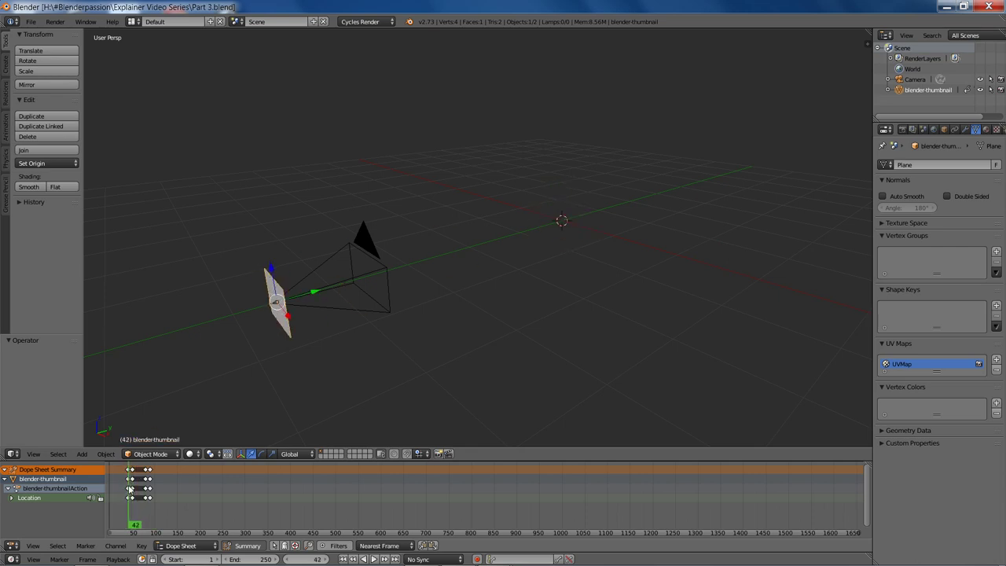
{"action": "key", "text": "alt+a"}
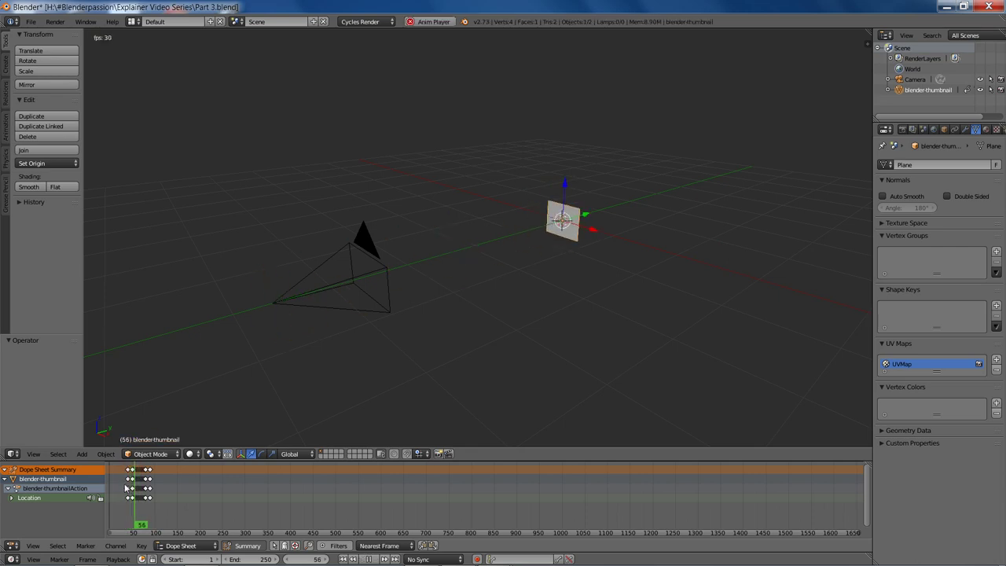
{"action": "key", "text": "alt+a"}
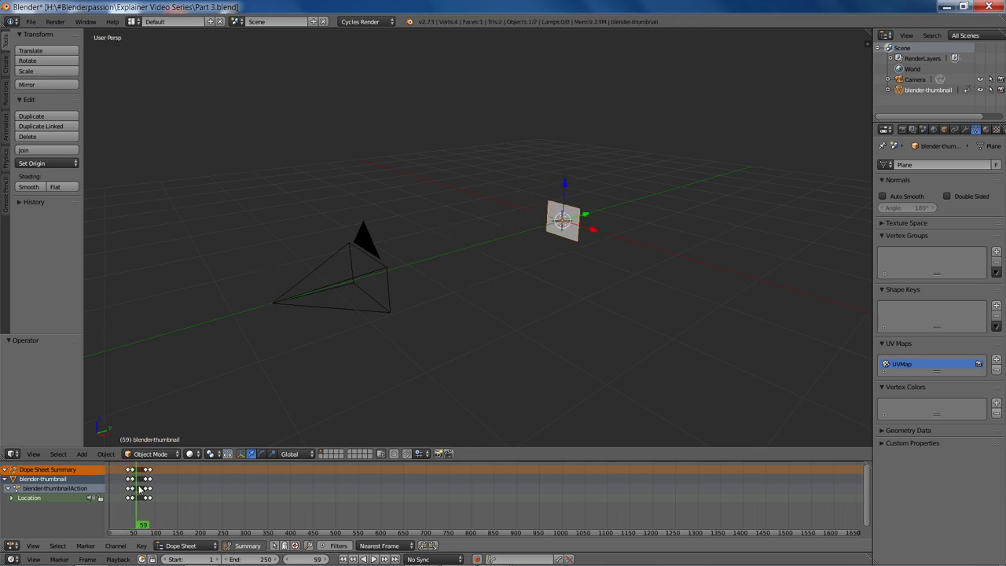
- Hide the tool shelf, split the 3D view in two, and make the first area a narrower Graph Editor with a slimmer channel list
{"action": "key", "text": "t"}
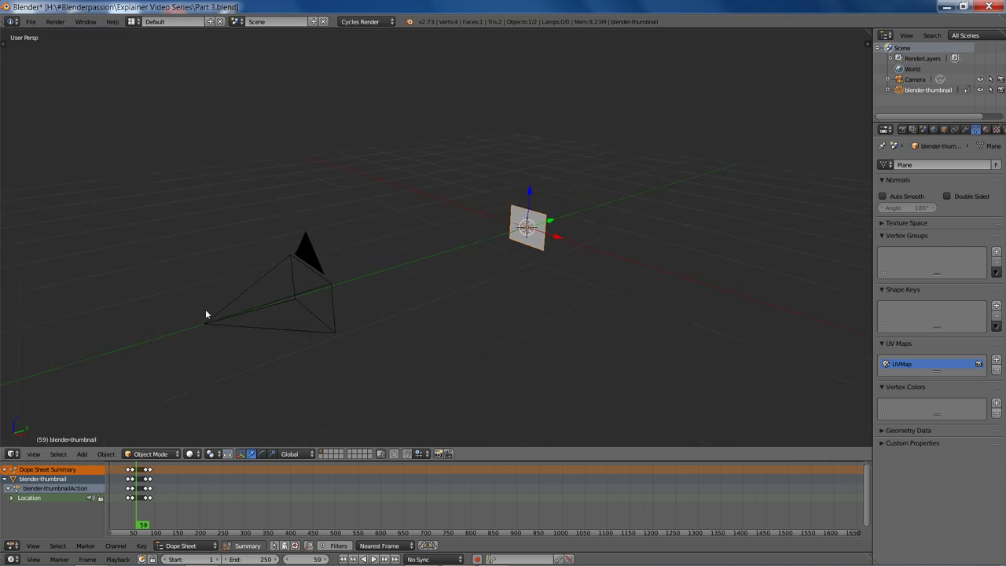
{"action": "left_click_drag", "start_coordinate": [3, 455], "coordinate": [427, 425]}
{"action": "left_click", "coordinate": [12, 454]}
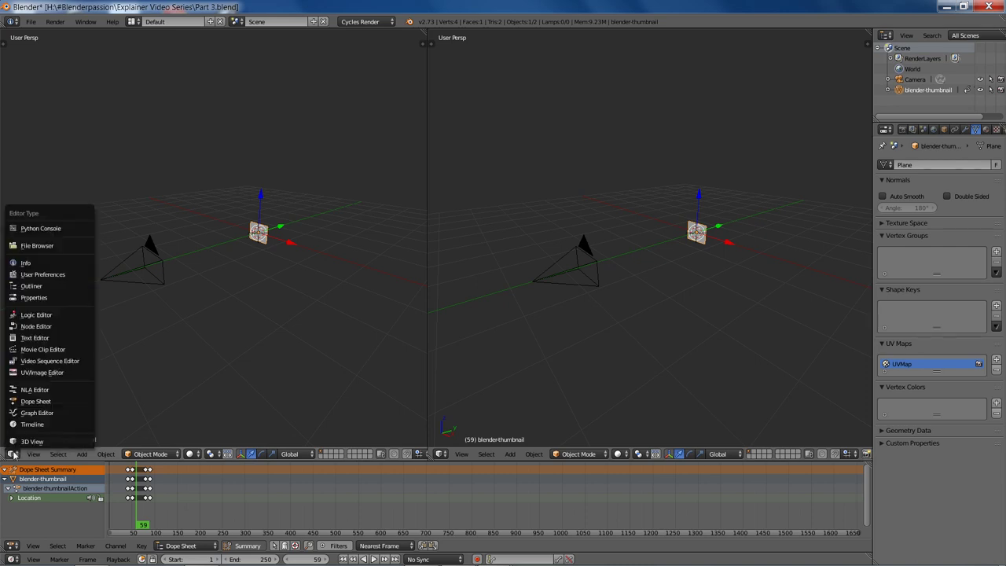
{"action": "left_click", "coordinate": [32, 429]}
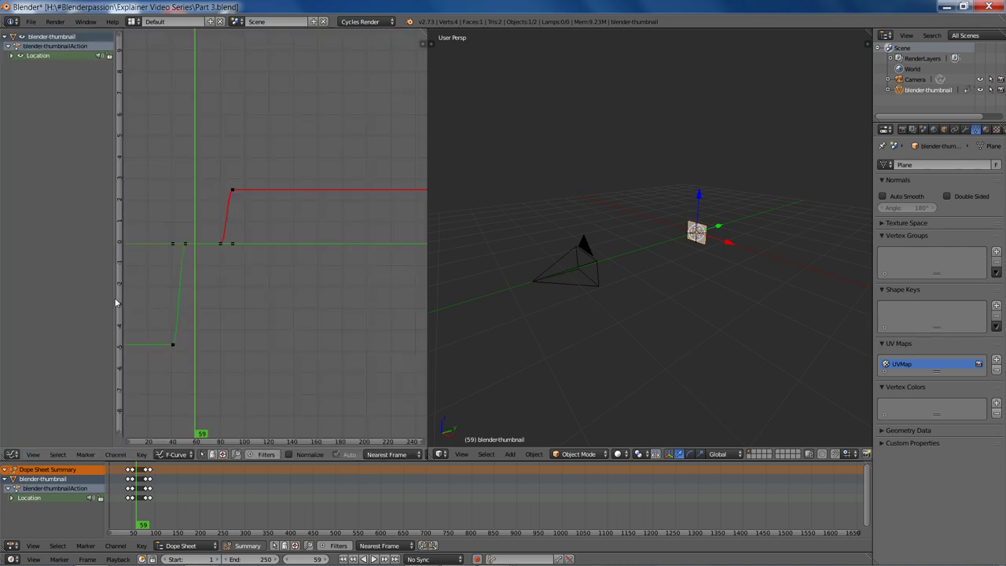
{"action": "left_click_drag", "start_coordinate": [108, 299], "coordinate": [88, 303]}
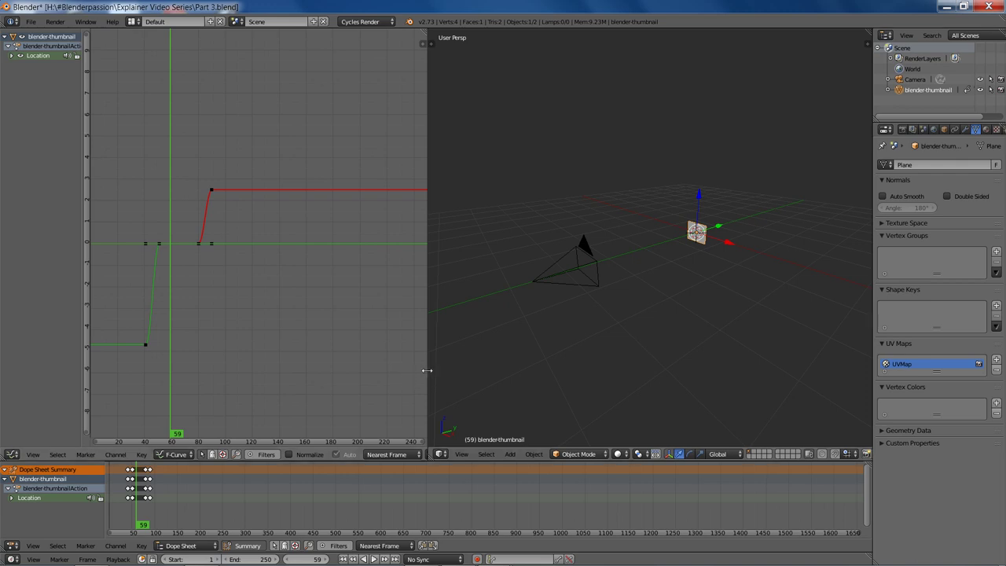
{"action": "key", "text": "shift+Right"}
{"action": "left_click_drag", "start_coordinate": [420, 371], "coordinate": [342, 376]}
- Move the current frame to 43, expand the Location channels and leave only the Y Location curve visible
{"action": "middle_click_drag", "start_coordinate": [214, 324], "coordinate": [275, 318]}
{"action": "scroll", "coordinate": [247, 309], "scroll_direction": "up", "scroll_amount": 4}
{"action": "left_click_drag", "start_coordinate": [237, 309], "coordinate": [194, 314]}
{"action": "middle_click_drag", "start_coordinate": [219, 315], "coordinate": [232, 223], "text": "ctrl"}
{"action": "scroll", "coordinate": [232, 222], "scroll_direction": "down", "scroll_amount": 1}
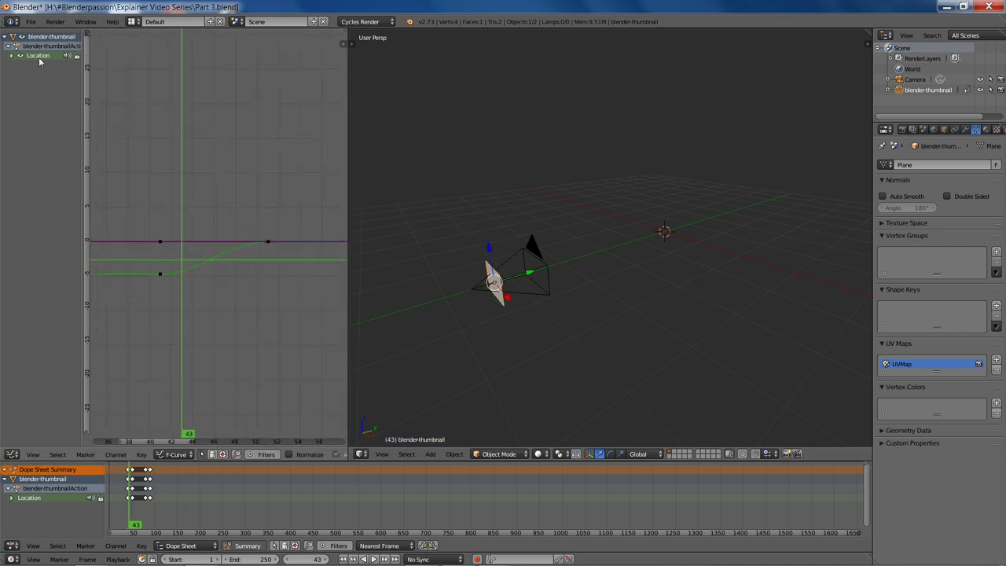
{"action": "left_click", "coordinate": [12, 56]}
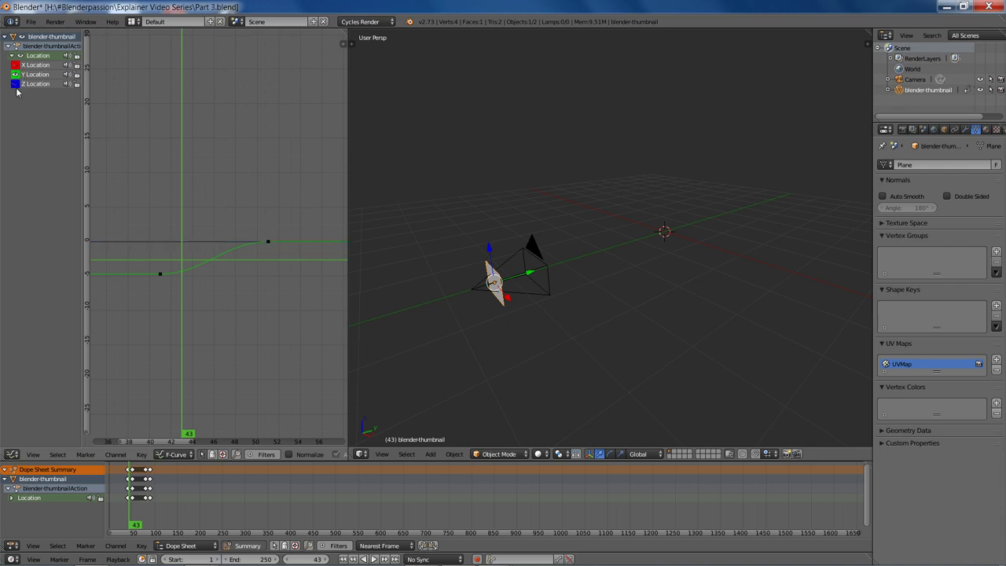
- Rotate the handles of the first Y Location keyframe to vertical so the curve starts abruptly
{"action": "middle_click_drag", "start_coordinate": [231, 290], "coordinate": [245, 203], "text": "ctrl"}
{"action": "scroll", "coordinate": [250, 199], "scroll_direction": "up", "scroll_amount": 9}
{"action": "right_click", "coordinate": [215, 385]}
{"action": "middle_click_drag", "start_coordinate": [281, 353], "coordinate": [261, 367]}
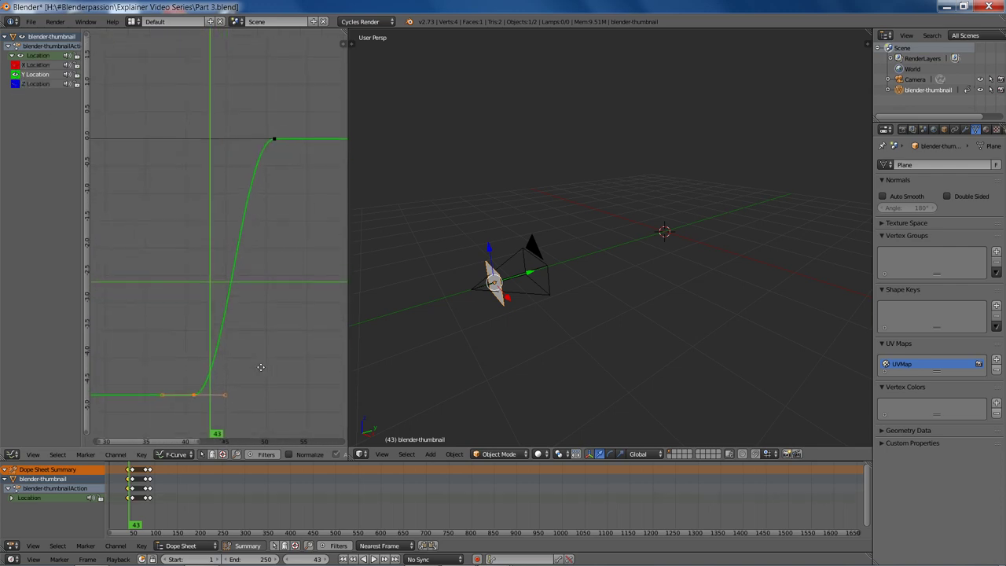
{"action": "key", "text": "r"}
{"action": "left_click", "coordinate": [118, 266]}
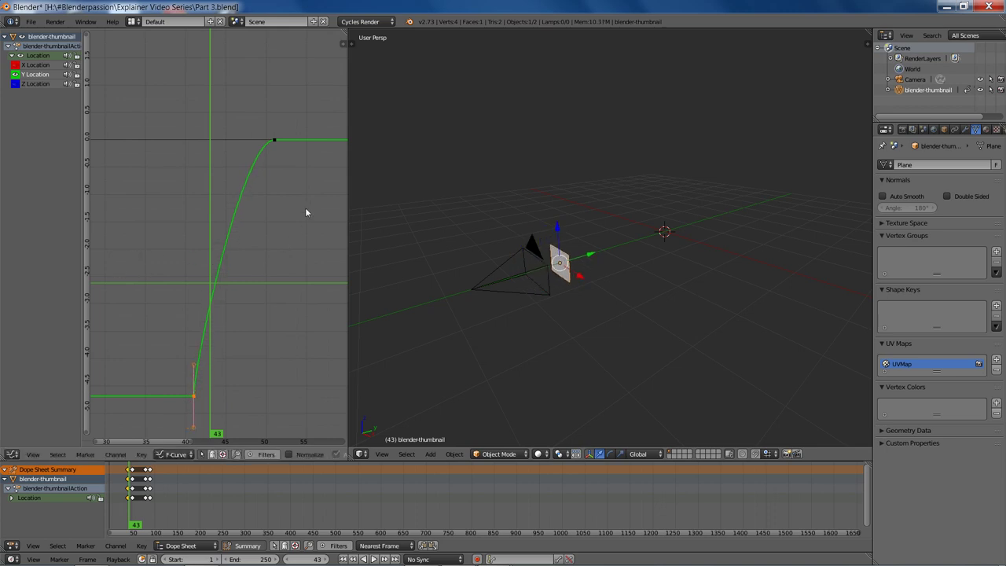
- Set the second Y Location keyframe's handles to Free, raise its left handle to make the curve overshoot, and play the animation
{"action": "middle_click_drag", "start_coordinate": [299, 210], "coordinate": [286, 228]}
{"action": "key", "text": "r"}
{"action": "right_click", "coordinate": [278, 241]}
{"action": "key", "text": "v"}
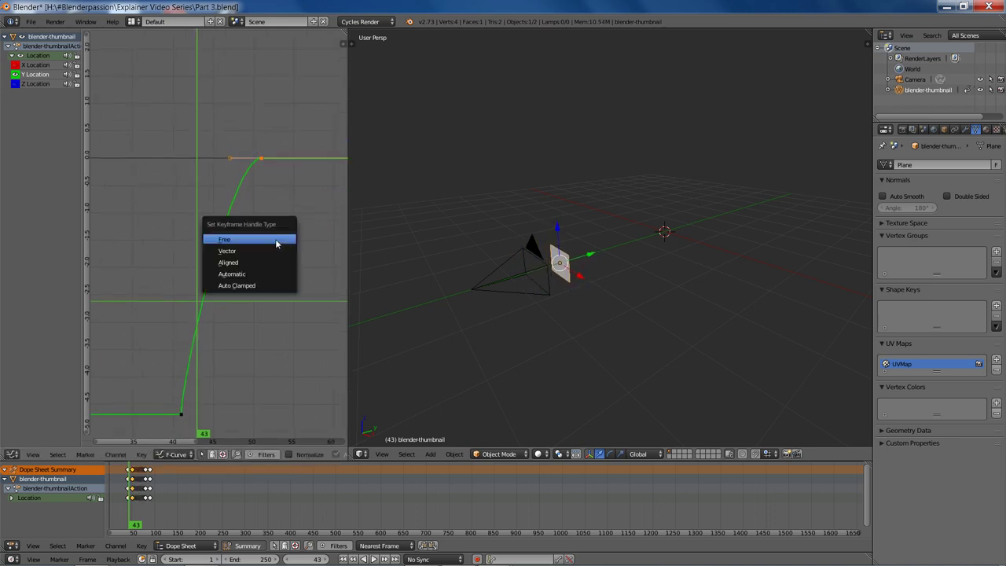
{"action": "left_click", "coordinate": [258, 242]}
{"action": "right_click_drag", "start_coordinate": [230, 158], "coordinate": [206, 57]}
{"action": "left_click", "coordinate": [176, 281]}
{"action": "key", "text": "alt+a"}
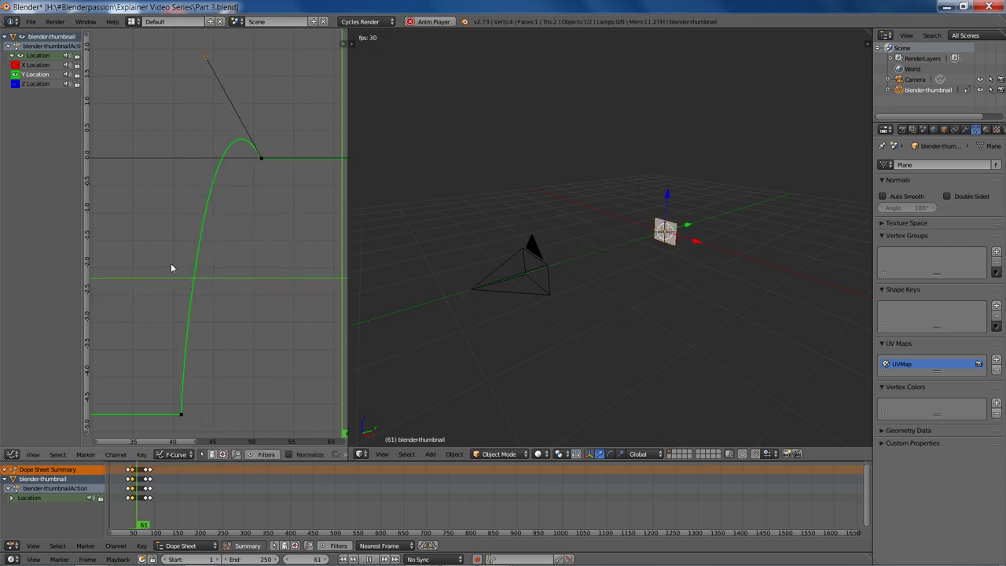
{"action": "key", "text": "alt+a"}
- Switch the 3D view to the camera and compare the plane at frames 41 and 42
{"action": "left_click", "coordinate": [184, 286]}
{"action": "key", "text": "KP_0"}
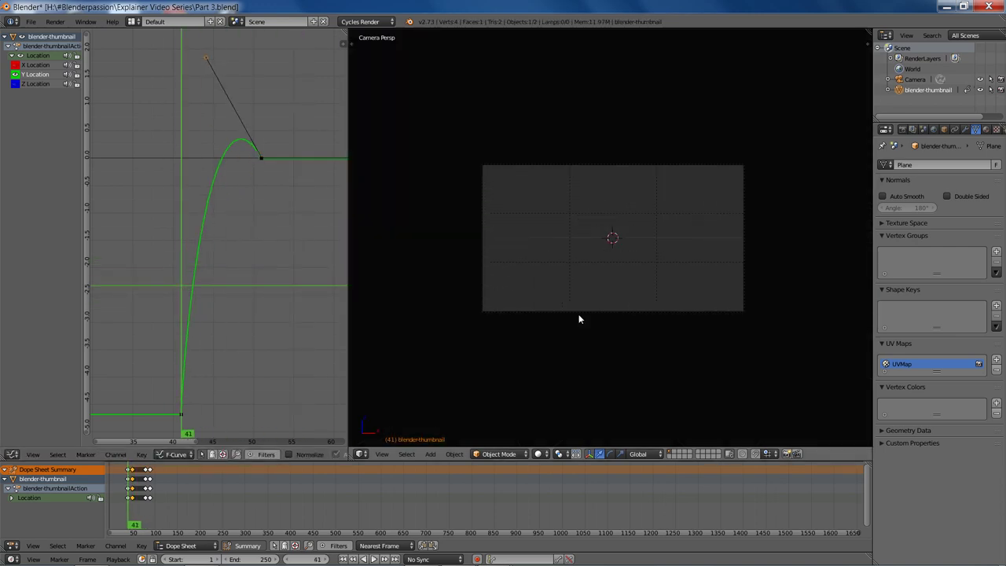
{"action": "key", "text": "Right"}
{"action": "key", "text": "Left"}
{"action": "key", "text": "Right"}
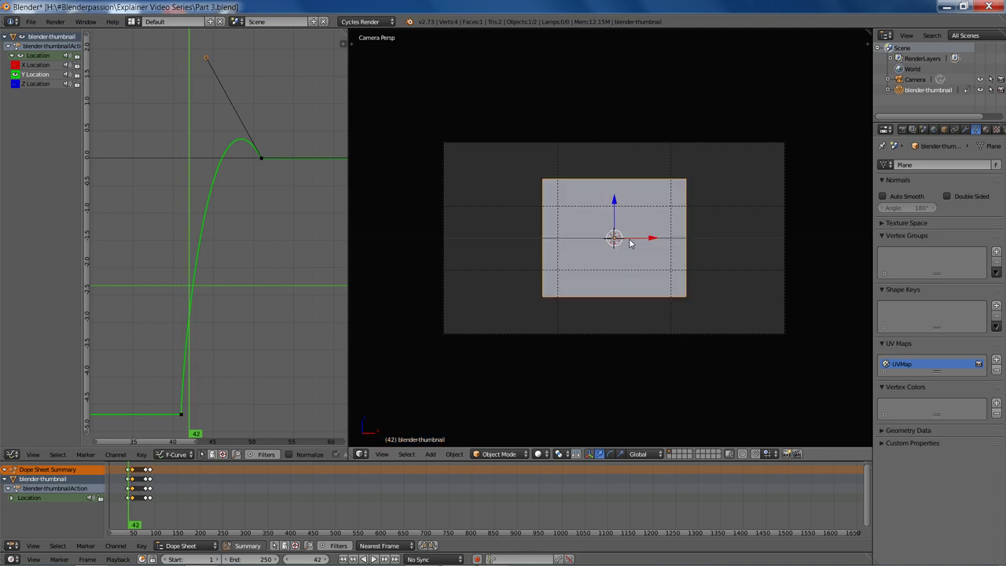
{"action": "key", "text": "Left"}
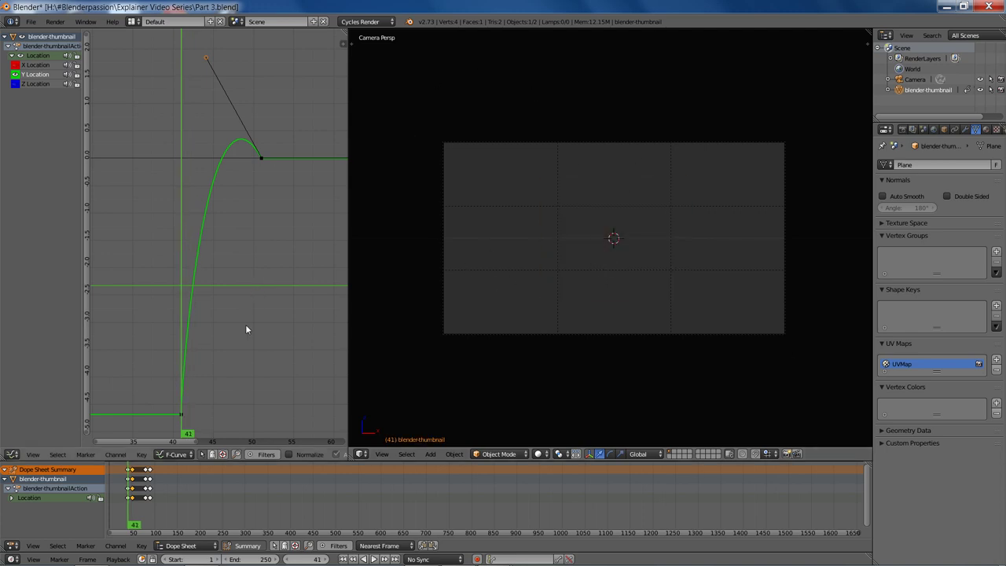
- Try moving the first Y Location keyframe earlier to frame 35, play the result, and undo the move
{"action": "right_click", "coordinate": [181, 415]}
{"action": "scroll", "coordinate": [219, 390], "scroll_direction": "down", "scroll_amount": 3}
{"action": "key", "text": "g"}
{"action": "key", "text": "x"}
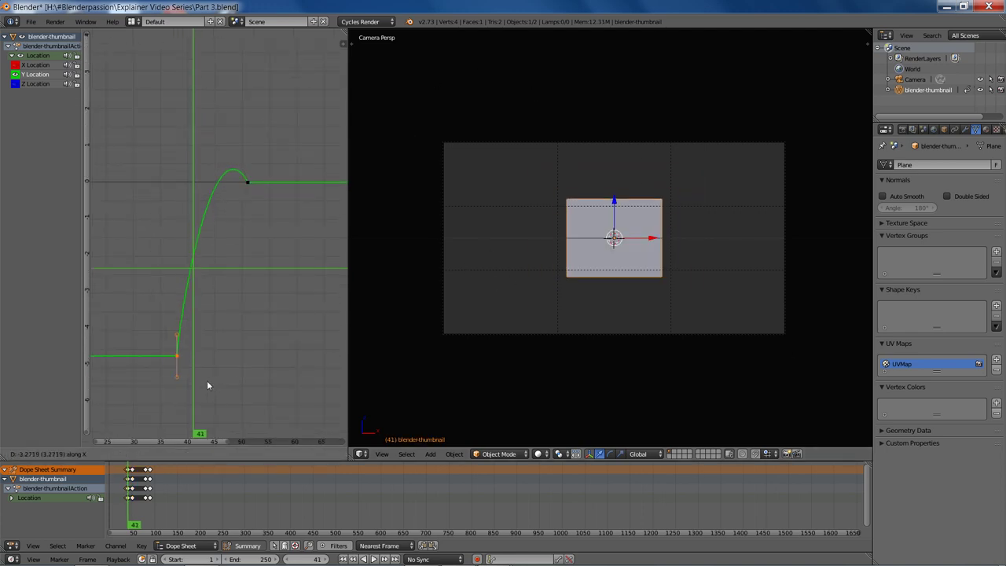
{"action": "left_click", "coordinate": [192, 378]}
{"action": "key", "text": "alt+a"}
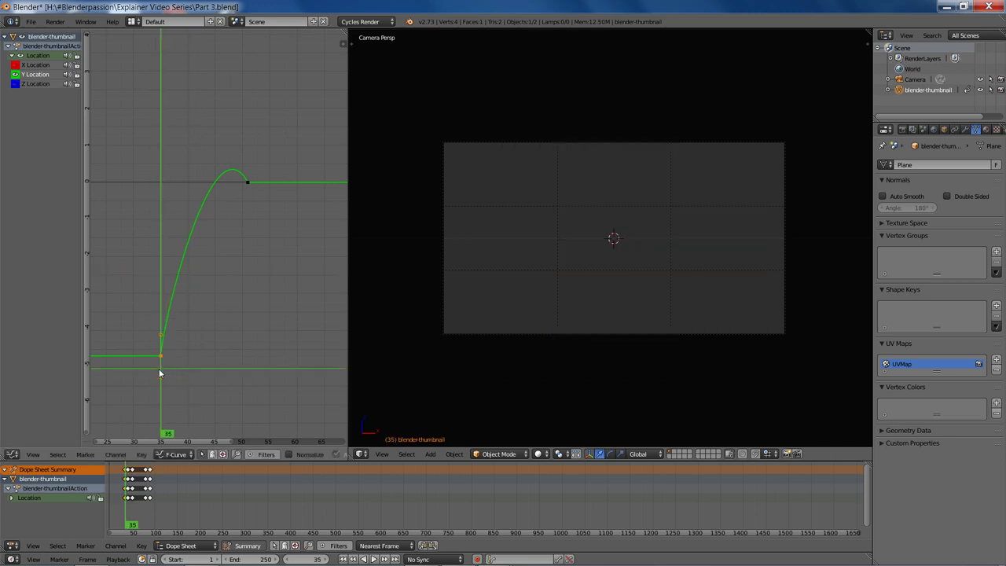
{"action": "key", "text": "alt+a"}
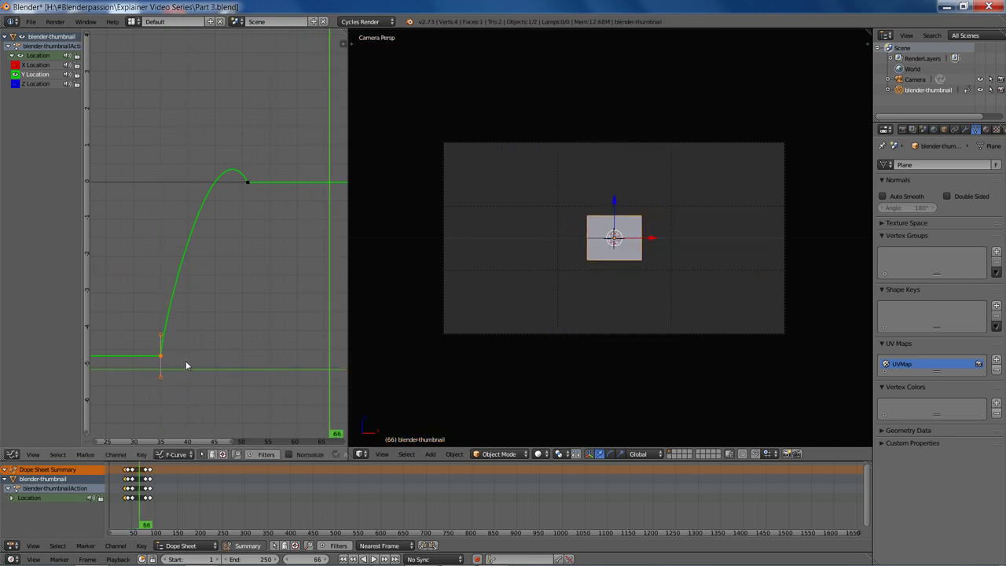
{"action": "key", "text": "ctrl+z"}
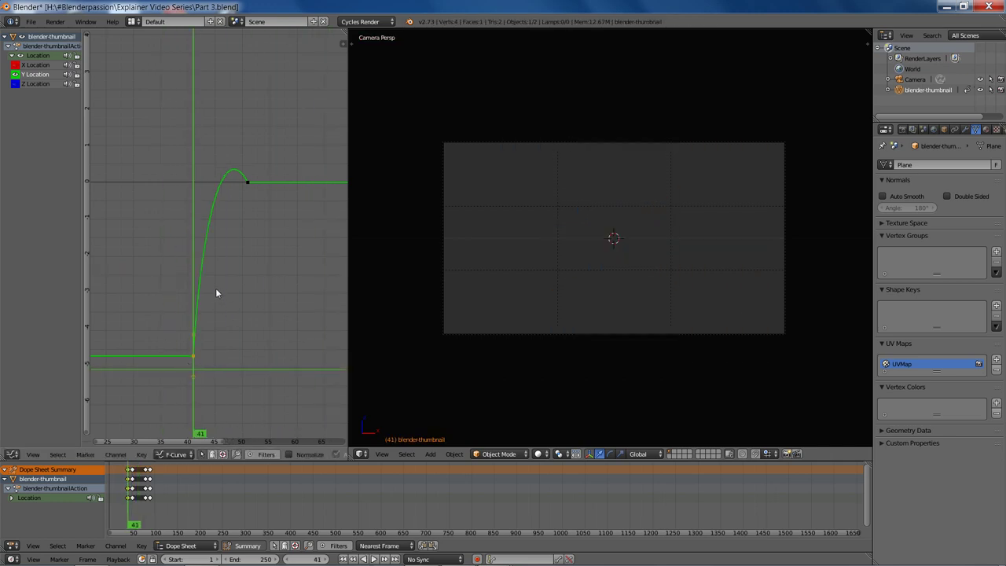
- Rotate the first Y Location keyframe's handles by about 59° to a gentler slope and play the animation
{"action": "key", "text": "r"}
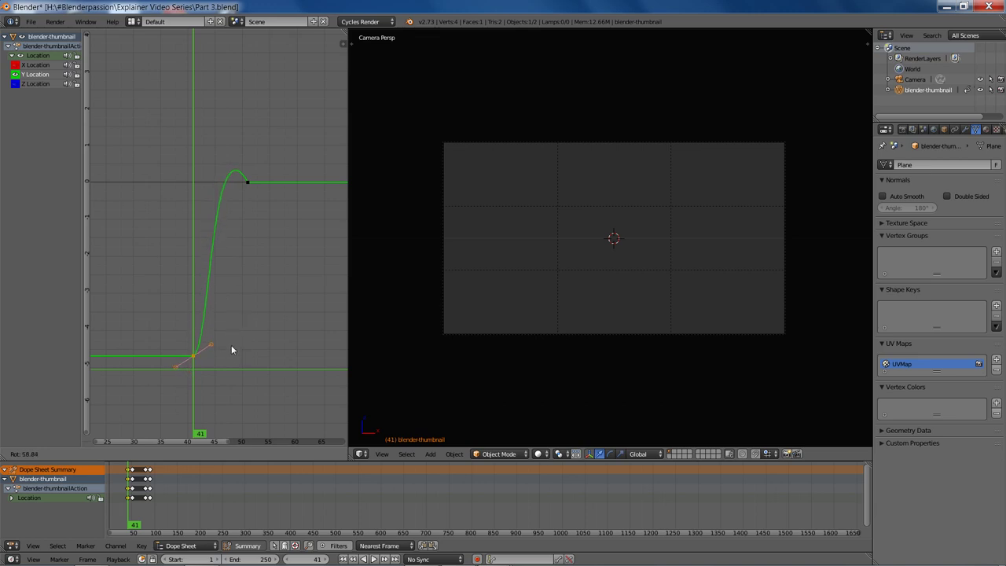
{"action": "left_click", "coordinate": [231, 346]}
{"action": "key", "text": "alt+a"}
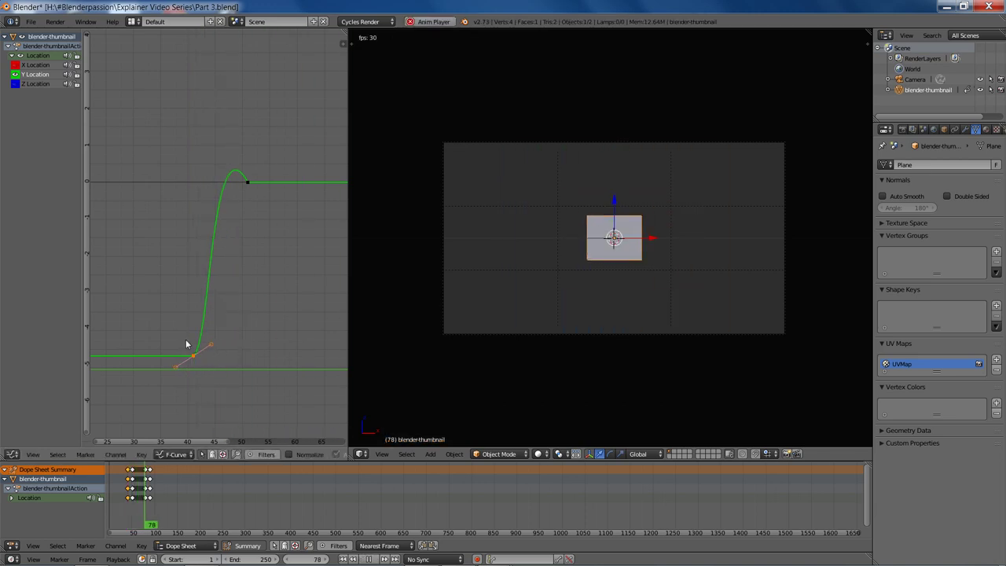
{"action": "key", "text": "alt+a"}
- Try moving the second Y Location keyframe later to about frame 56, play the result, and undo the move
{"action": "key", "text": "g"}
{"action": "key", "text": "x"}
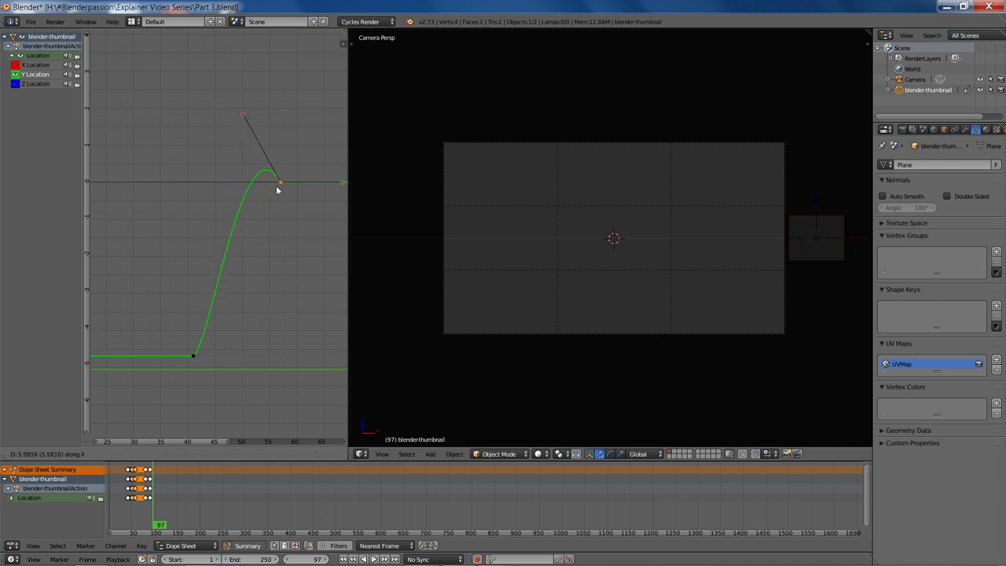
{"action": "left_click", "coordinate": [273, 186]}
{"action": "left_click_drag", "start_coordinate": [204, 263], "coordinate": [177, 269]}
{"action": "key", "text": "alt+a"}
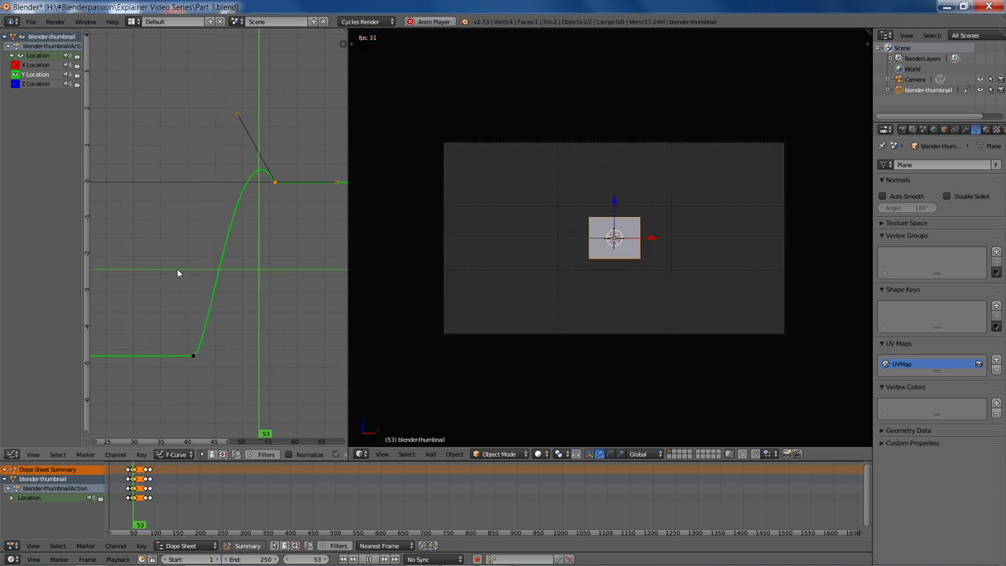
{"action": "key", "text": "Escape"}
{"action": "key", "text": "ctrl+z"}
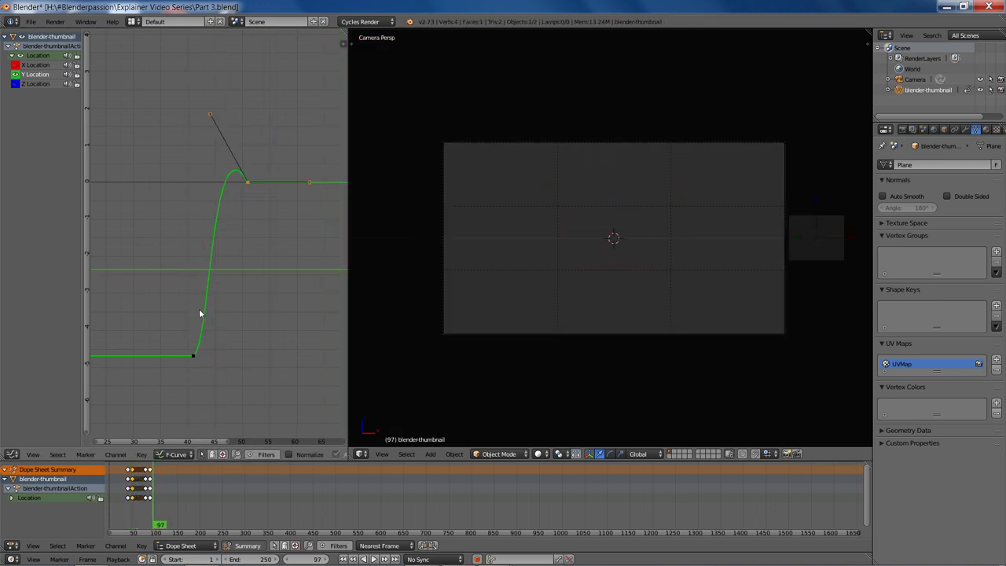
- Move the first Y Location keyframe earlier along the time axis to frame 39 and play the animation
{"action": "right_click", "coordinate": [196, 358]}
{"action": "key", "text": "g"}
{"action": "key", "text": "x"}
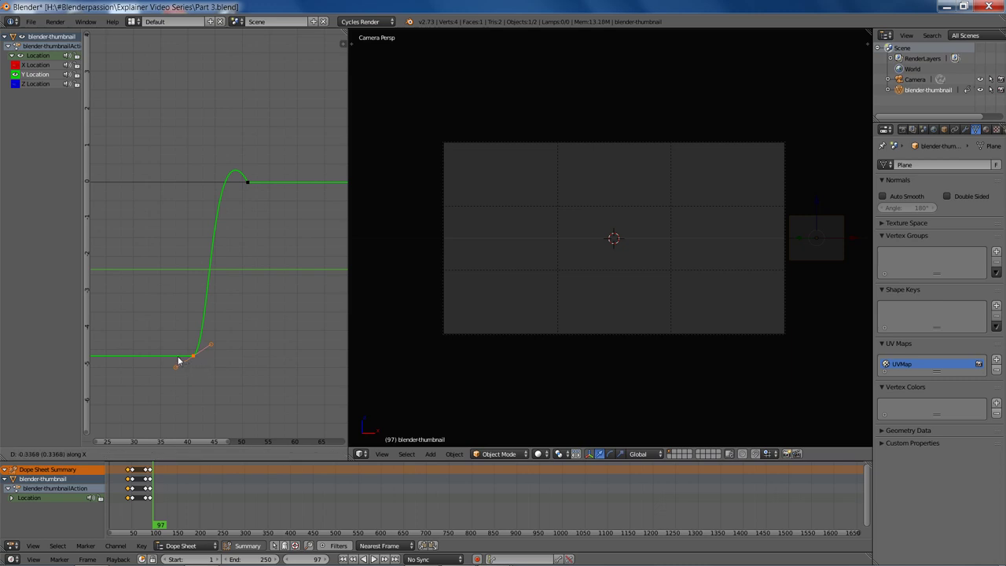
{"action": "left_click", "coordinate": [98, 361]}
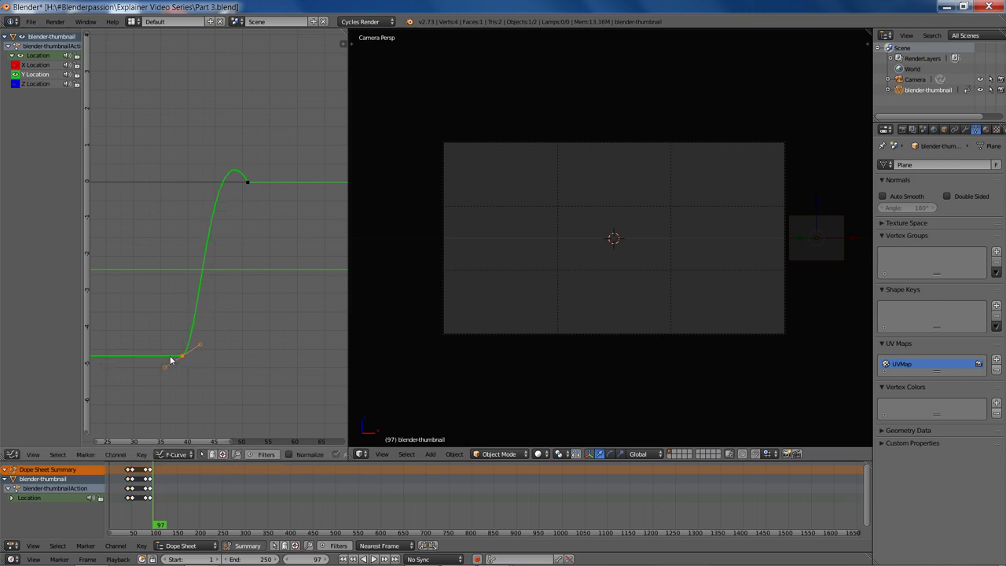
{"action": "mouse_move", "coordinate": [174, 359]}
{"action": "left_mouse_down"}
{"action": "mouse_move", "coordinate": [194, 359]}
{"action": "mouse_move", "coordinate": [177, 359]}
{"action": "left_mouse_up"}
{"action": "key", "text": "alt+a"}
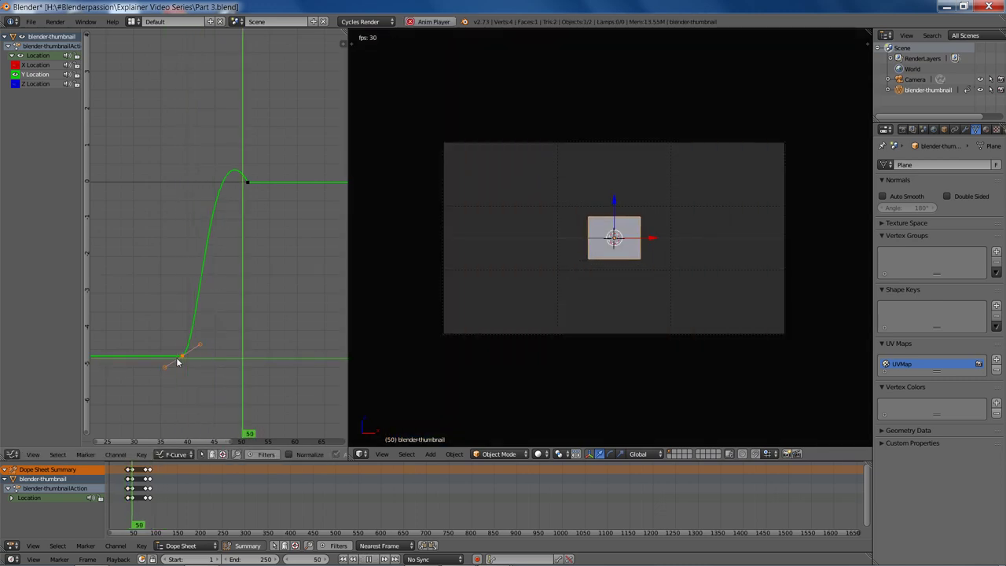
{"action": "key", "text": "alt+a"}
- Scale up the first Y Location keyframe's handles for a softer start and play the animation
{"action": "key", "text": "s"}
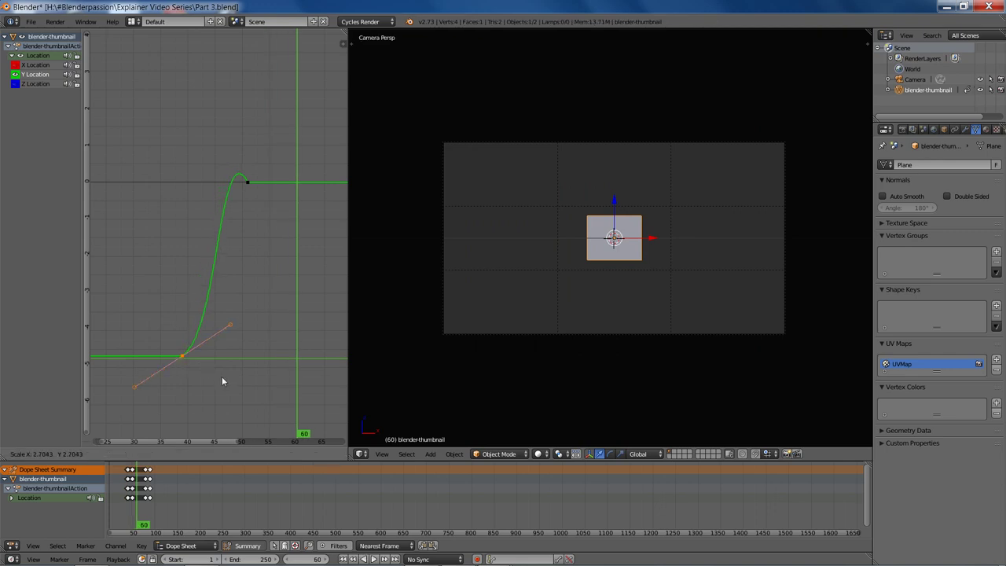
{"action": "left_click", "coordinate": [209, 367]}
{"action": "left_click", "coordinate": [161, 353]}
{"action": "key", "text": "alt+a"}
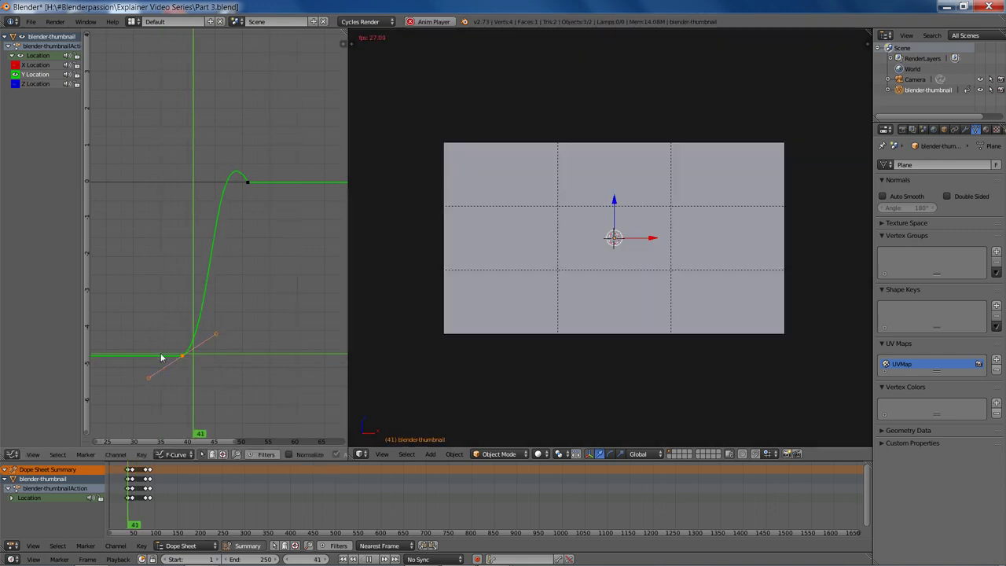
{"action": "key", "text": "alt+a"}
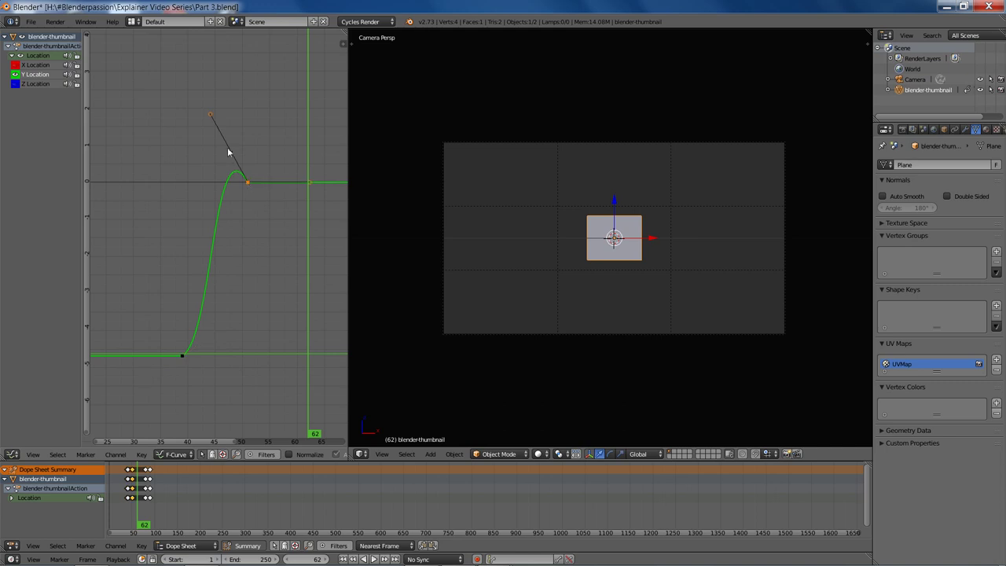
- Move the second Y Location keyframe's left handle about 19 frames earlier and 3.5 units higher, and play the animation
{"action": "key", "text": "g"}
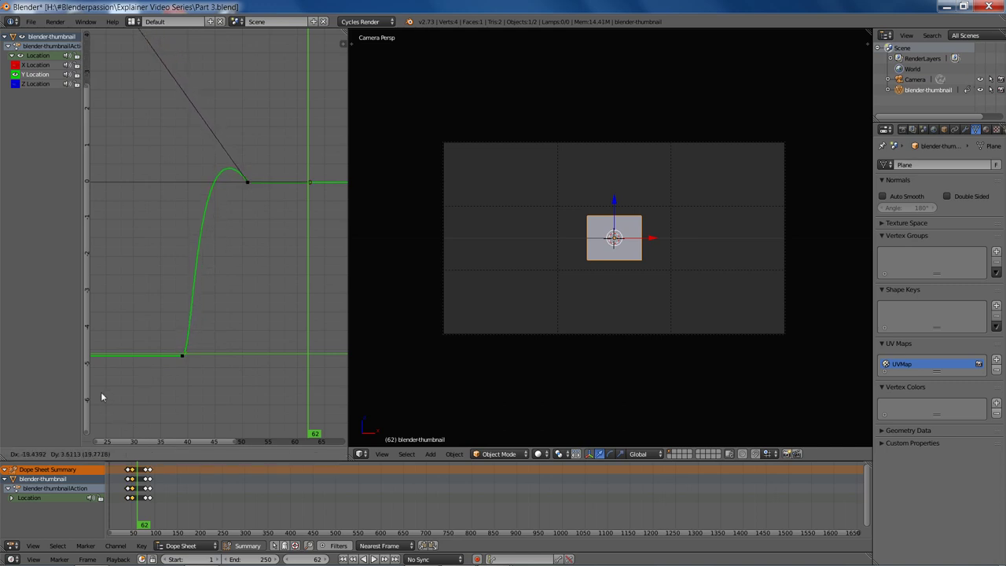
{"action": "left_click", "coordinate": [100, 391]}
{"action": "left_click", "coordinate": [122, 371]}
{"action": "key", "text": "alt+a"}
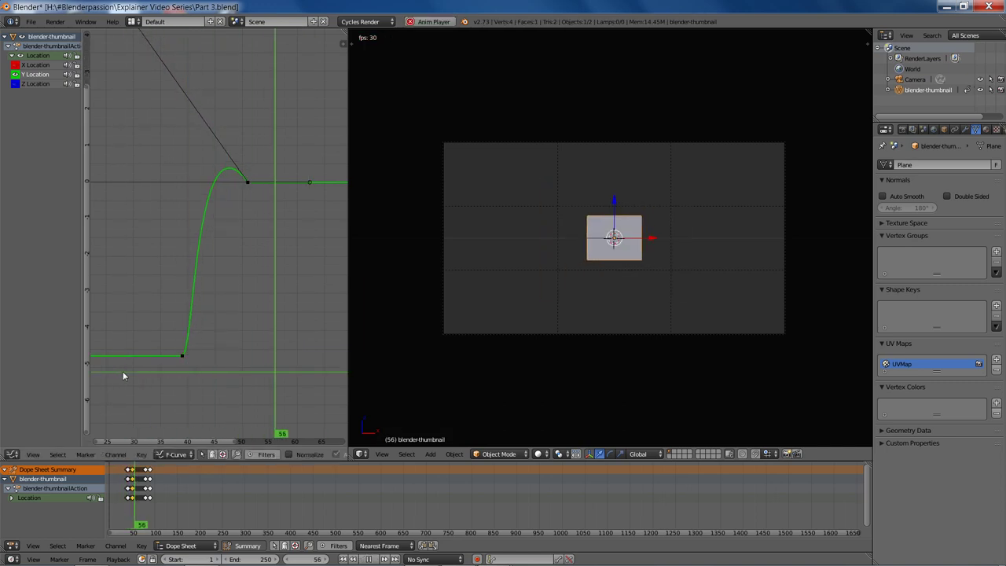
- Move the second Y Location keyframe's left handle later and higher, to about frame 35 and value 7, and play the animation
{"action": "left_click", "coordinate": [180, 352]}
{"action": "key", "text": "alt+a"}
{"action": "scroll", "coordinate": [223, 131], "scroll_direction": "down", "scroll_amount": 4}
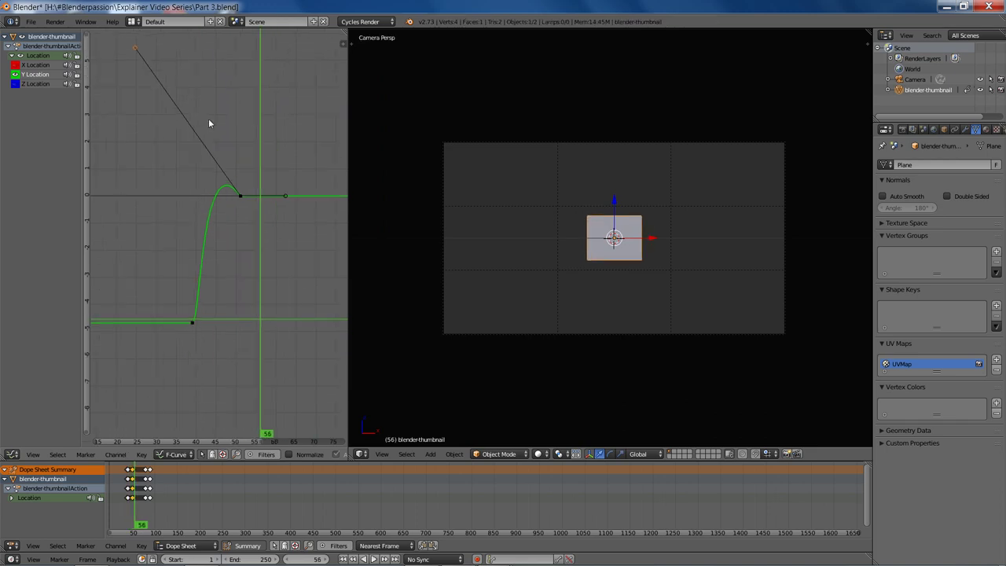
{"action": "key", "text": "g"}
{"action": "left_click", "coordinate": [269, 118]}
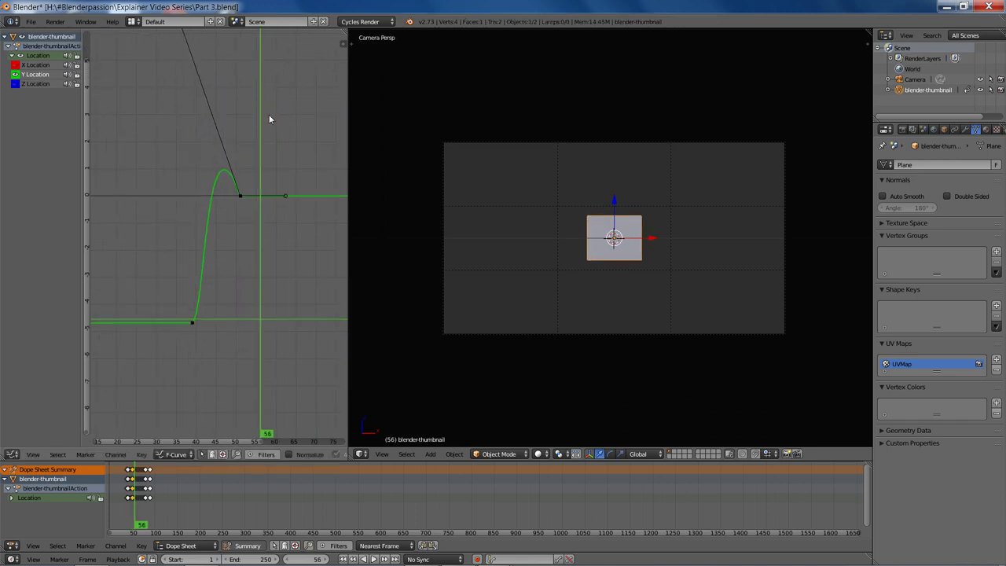
{"action": "left_click", "coordinate": [185, 315]}
{"action": "key", "text": "alt+a"}
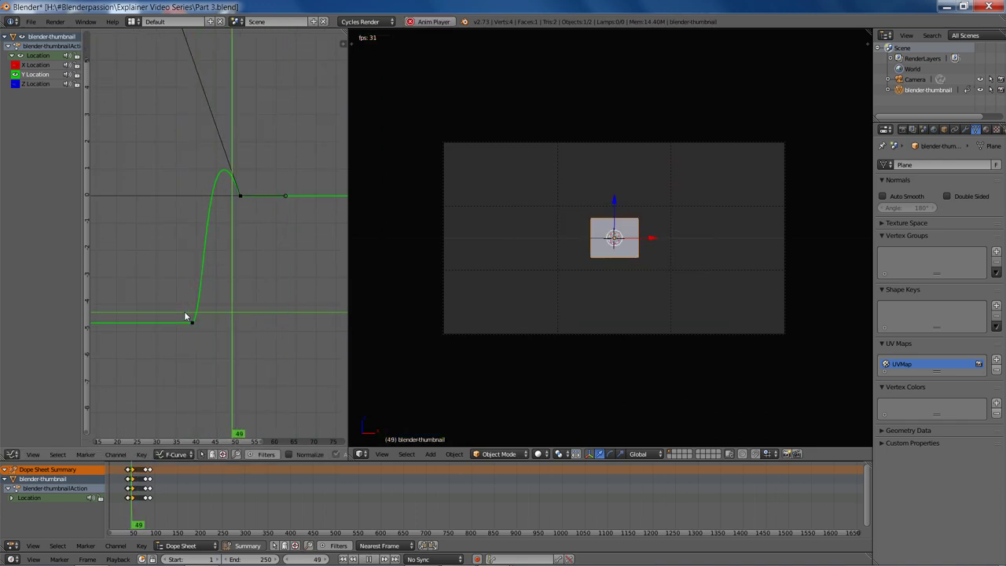
{"action": "key", "text": "alt+a"}
- Scrub through the timeline around the fly-in keyframes to check the motion, ending at frame 39
{"action": "left_click_drag", "start_coordinate": [212, 313], "coordinate": [253, 311]}
{"action": "scroll", "coordinate": [238, 309], "scroll_direction": "down", "scroll_amount": 20}
{"action": "scroll", "coordinate": [160, 493], "scroll_direction": "down", "scroll_amount": 1}
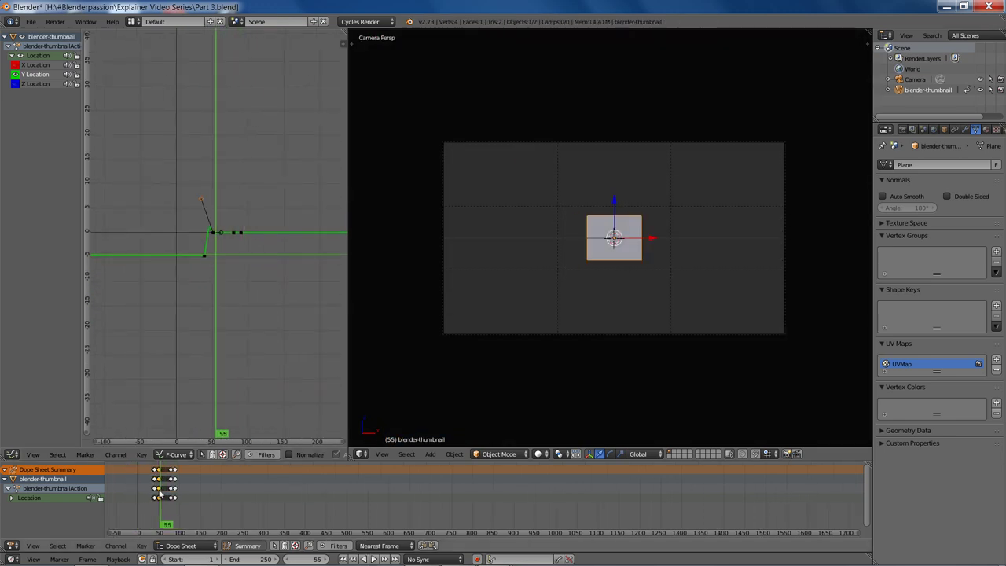
{"action": "left_click", "coordinate": [157, 493]}
{"action": "scroll", "coordinate": [157, 494], "scroll_direction": "up", "scroll_amount": 8}
{"action": "scroll", "coordinate": [180, 228], "scroll_direction": "up", "scroll_amount": 20}
{"action": "scroll", "coordinate": [295, 495], "scroll_direction": "up", "scroll_amount": 12}
{"action": "left_click", "coordinate": [299, 495]}
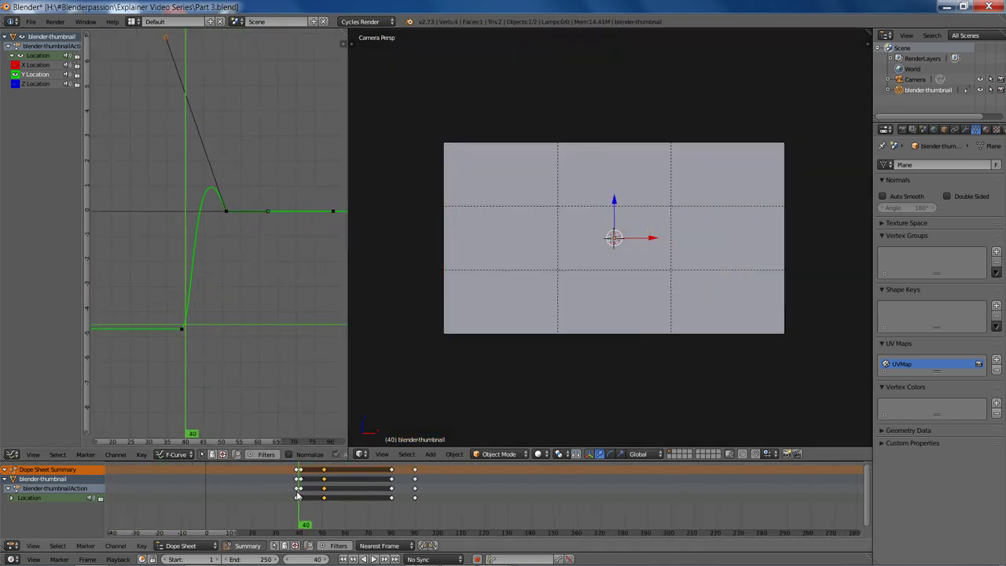
{"action": "left_click", "coordinate": [298, 495]}
- Show the X and Z Location curves together with the Y Location curve in the Graph Editor
{"action": "scroll", "coordinate": [309, 496], "scroll_direction": "down", "scroll_amount": 1}
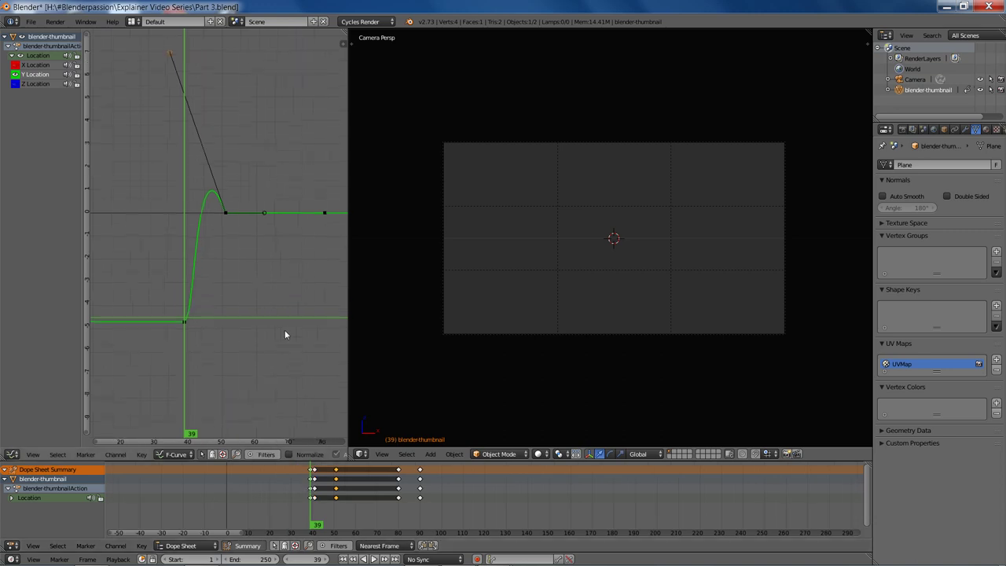
{"action": "scroll", "coordinate": [282, 331], "scroll_direction": "down", "scroll_amount": 3}
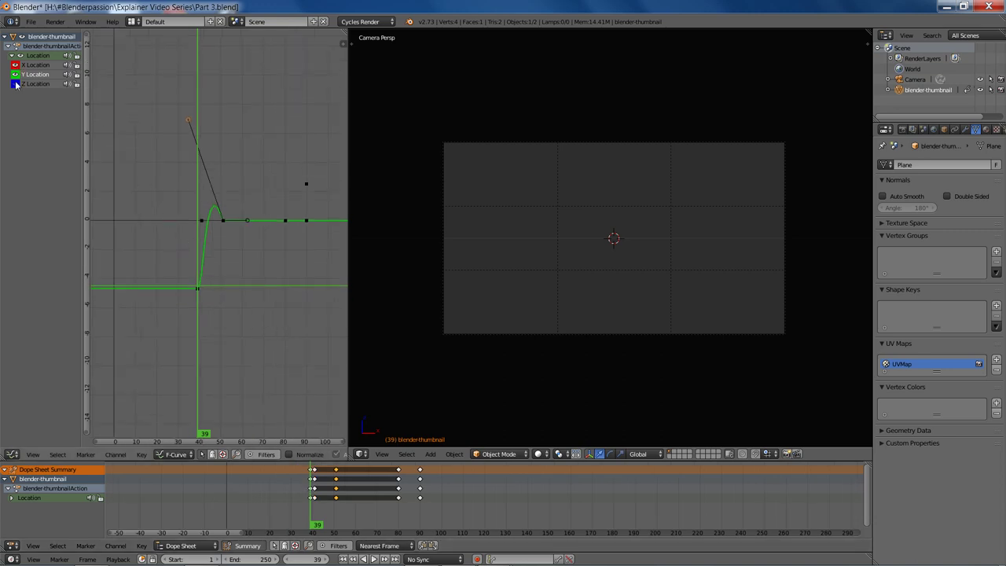
{"action": "key", "text": "Home"}
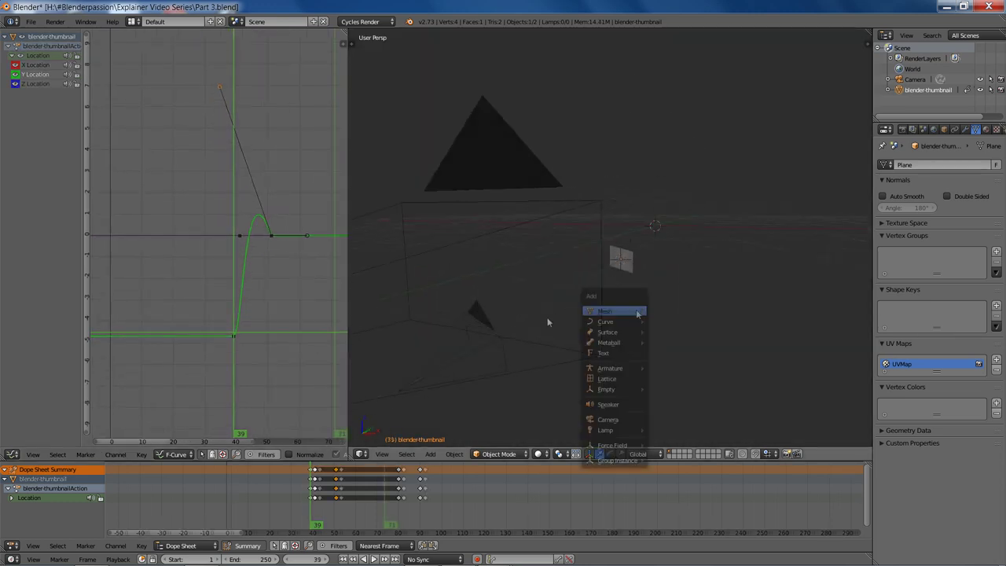
- Import blender-text.png as an image plane with the Emission & Transparent material setting
{"action": "mouse_move", "coordinate": [646, 313]}
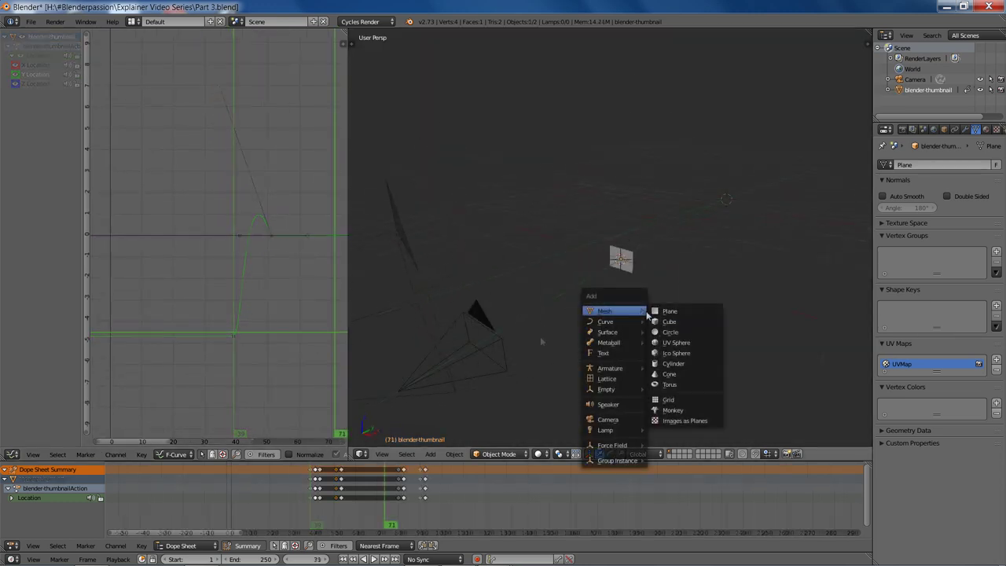
{"action": "left_click", "coordinate": [682, 420]}
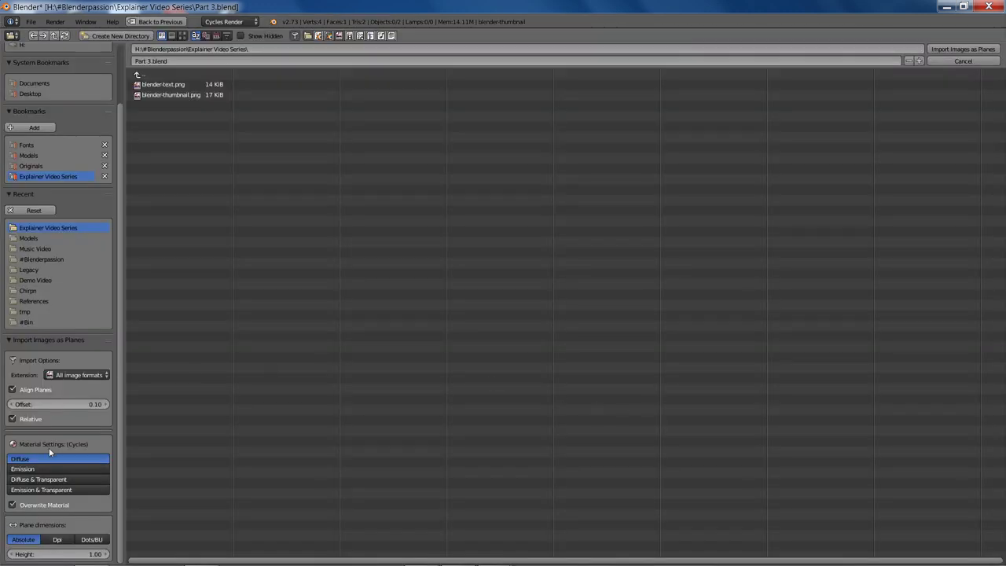
{"action": "left_click", "coordinate": [31, 489]}
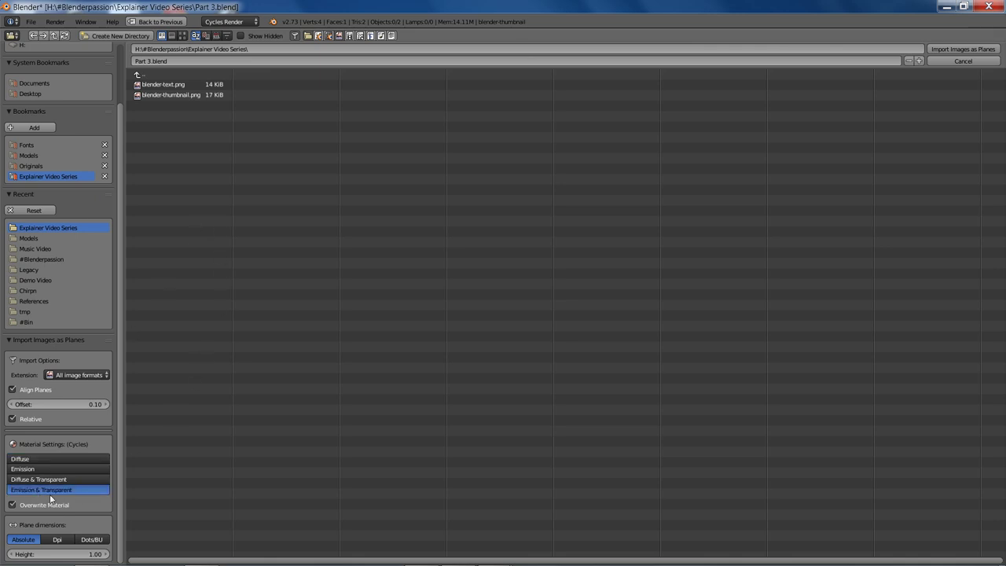
{"action": "double_click", "coordinate": [183, 84]}
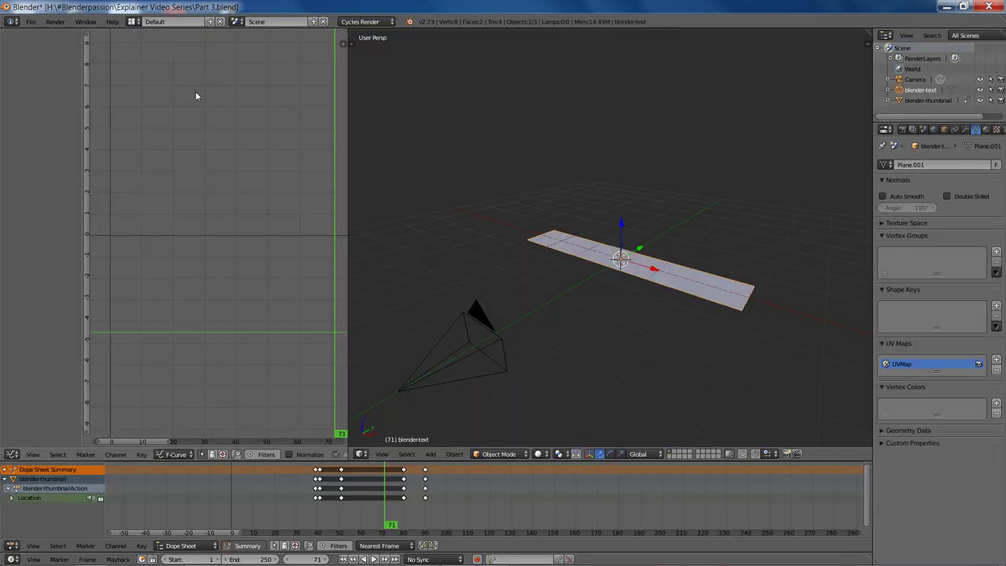
- Rotate the blender-text plane 90 degrees about X and view it through the camera with textured shading
{"action": "middle_click_drag", "start_coordinate": [624, 220], "coordinate": [609, 222], "text": "shift"}
{"action": "type", "text": "rx90"}
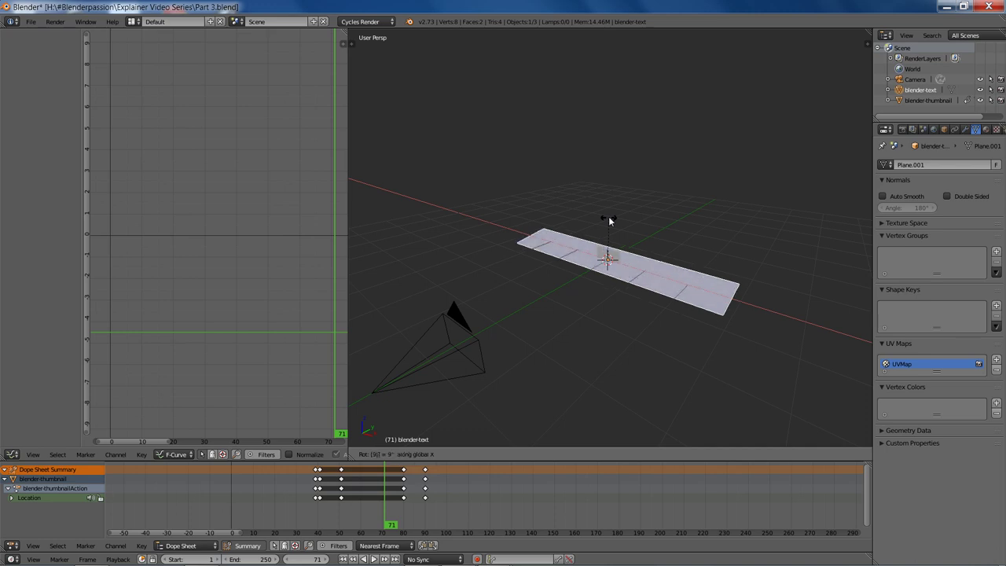
{"action": "key", "text": "Return"}
{"action": "key", "text": "alt+z"}
{"action": "key", "text": "KP_0"}
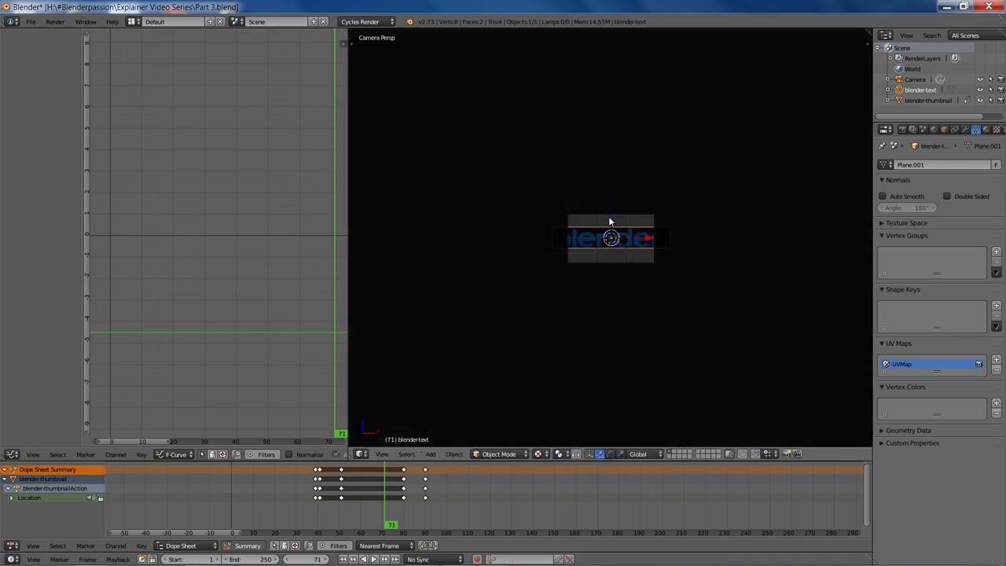
- Scale the blender-text plane down in the camera view so the lettering extends past both sides of the logo
{"action": "key", "text": "Home"}
{"action": "key", "text": "s"}
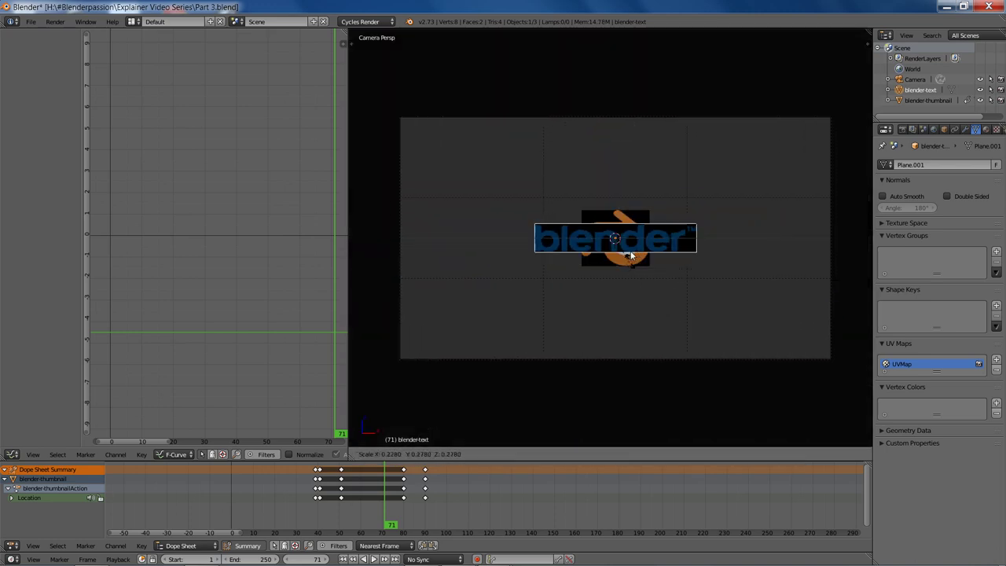
{"action": "left_click", "coordinate": [635, 261]}
{"action": "scroll", "coordinate": [754, 297], "scroll_direction": "up", "scroll_amount": 3}
{"action": "key", "text": "s"}
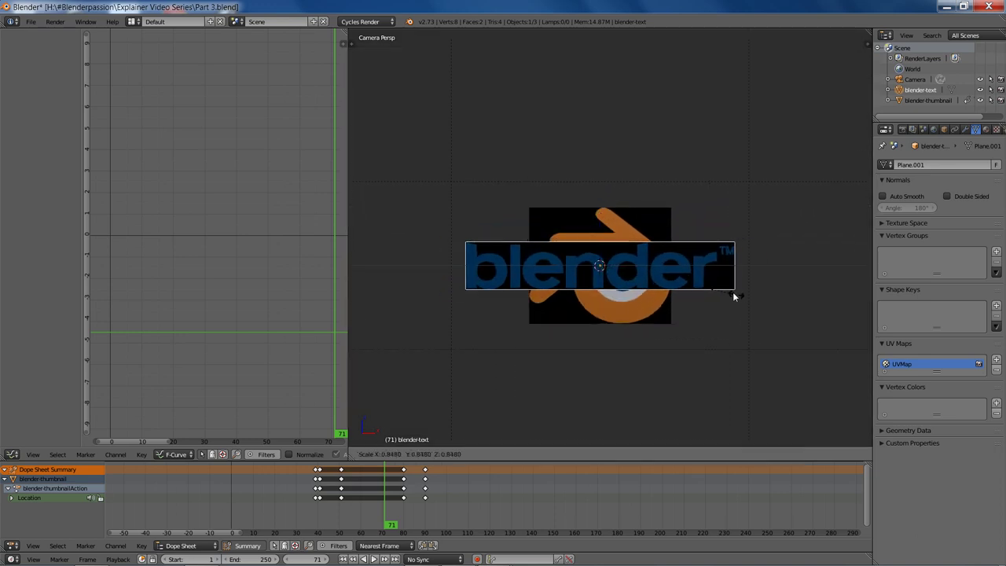
{"action": "left_click", "coordinate": [783, 311]}
- Move the blender-text plane back along the Y axis behind the logo plane and switch to the right view
{"action": "scroll", "coordinate": [761, 279], "scroll_direction": "down", "scroll_amount": 5}
{"action": "middle_click_drag", "start_coordinate": [755, 278], "coordinate": [643, 290]}
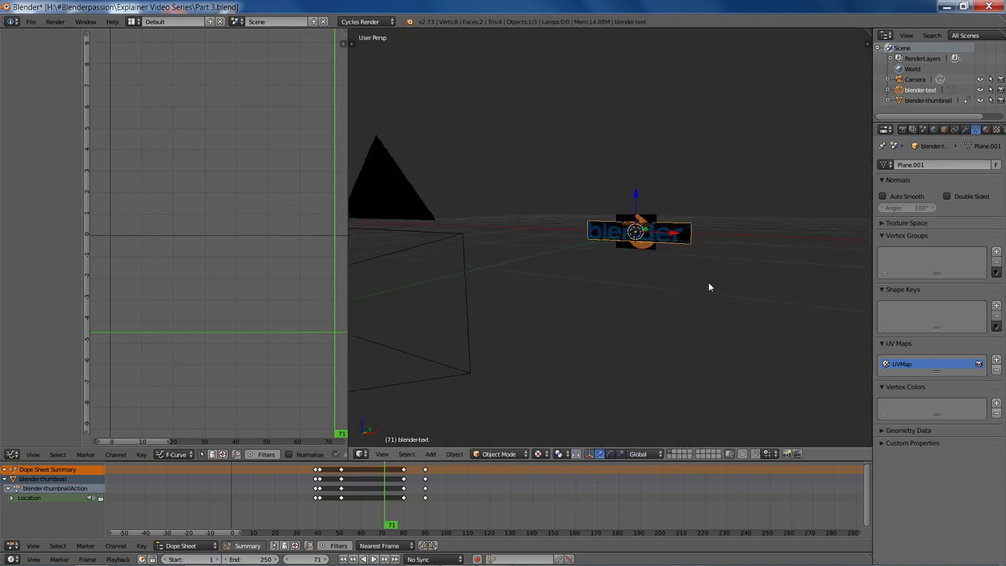
{"action": "scroll", "coordinate": [670, 290], "scroll_direction": "up", "scroll_amount": 5}
{"action": "scroll", "coordinate": [629, 294], "scroll_direction": "down", "scroll_amount": 3}
{"action": "scroll", "coordinate": [644, 290], "scroll_direction": "up", "scroll_amount": 7}
{"action": "key", "text": "KP_3"}
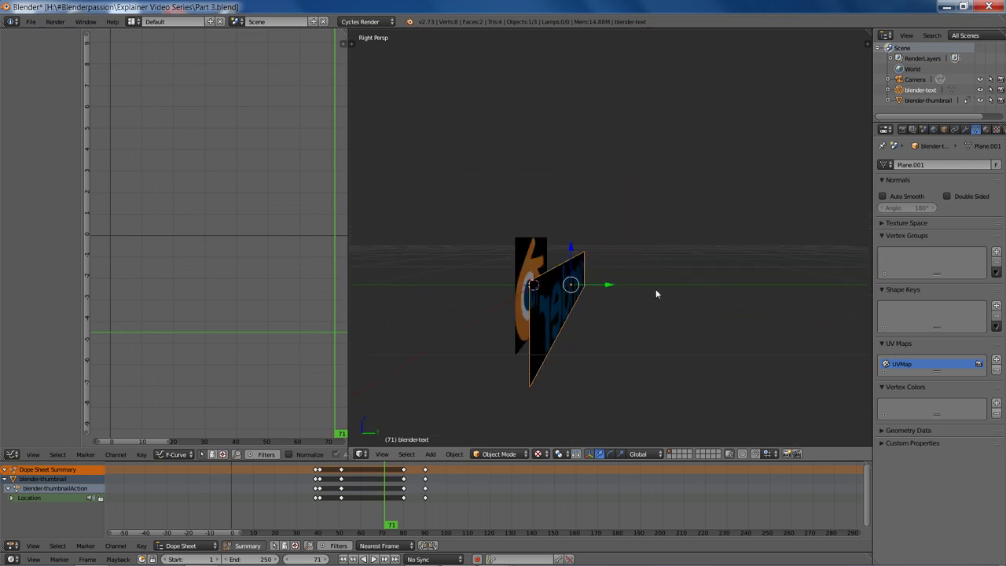
- In the right orthographic view, move the blender-text plane along Y to sit just behind the logo plane
{"action": "middle_click_drag", "start_coordinate": [653, 283], "coordinate": [699, 248], "text": "shift"}
{"action": "scroll", "coordinate": [699, 249], "scroll_direction": "up", "scroll_amount": 5}
{"action": "key", "text": "g"}
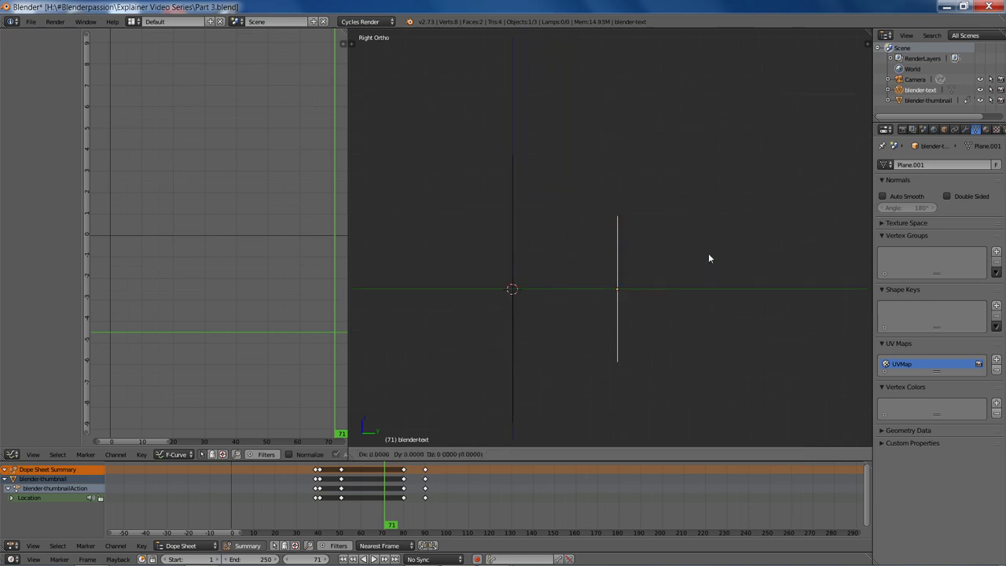
{"action": "key", "text": "y"}
{"action": "left_click", "coordinate": [404, 311], "text": "shift"}
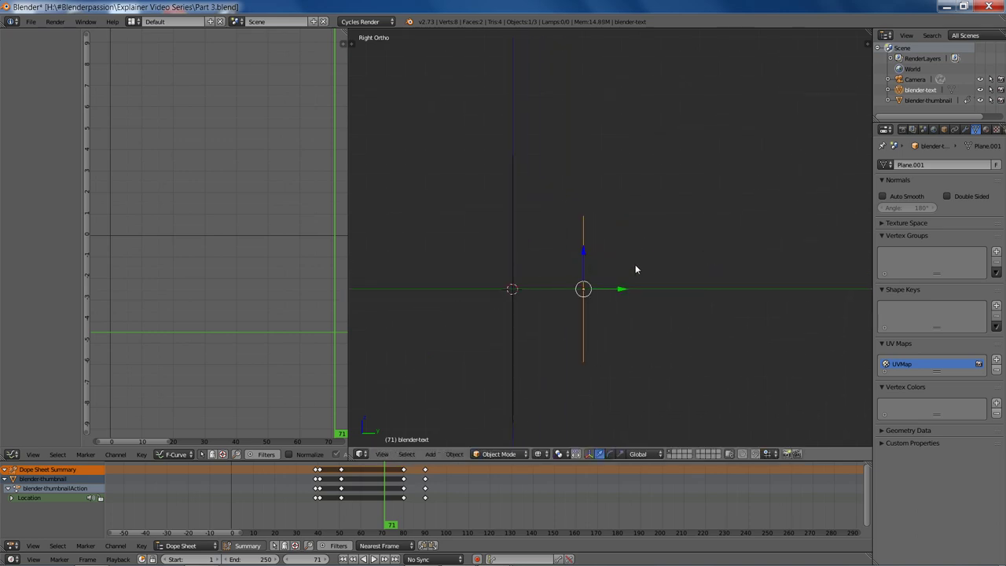
{"action": "key", "text": "g"}
{"action": "key", "text": "y"}
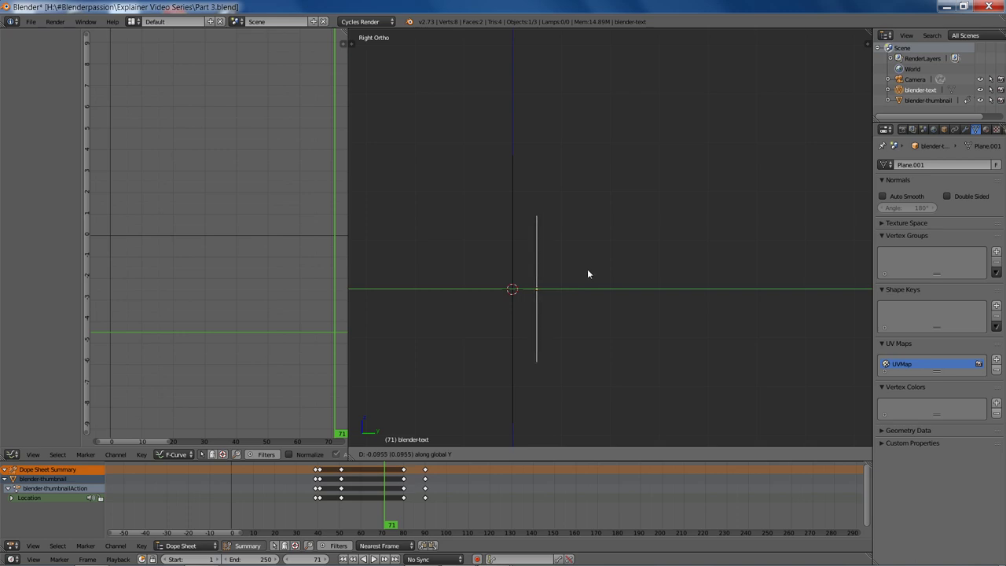
{"action": "left_click", "coordinate": [585, 271]}
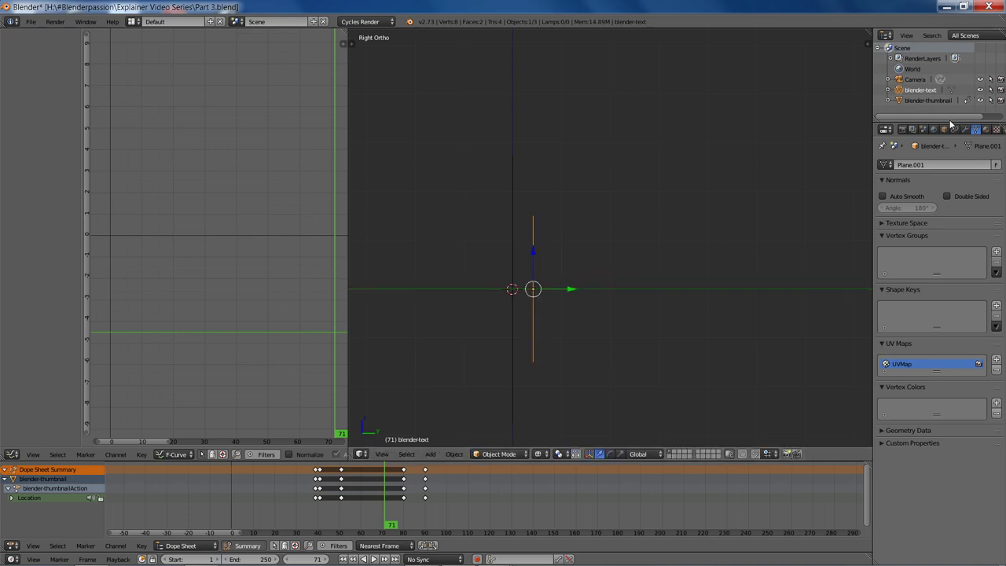
- Select the camera and show the scene at an angle in solid shading at frame 43
{"action": "scroll", "coordinate": [723, 164], "scroll_direction": "down", "scroll_amount": 10}
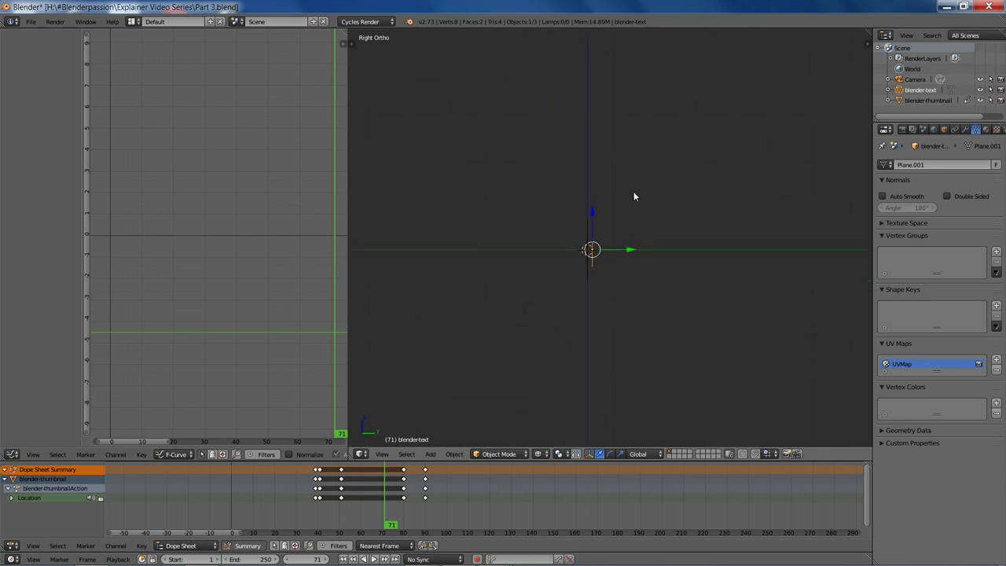
{"action": "right_click", "coordinate": [452, 251]}
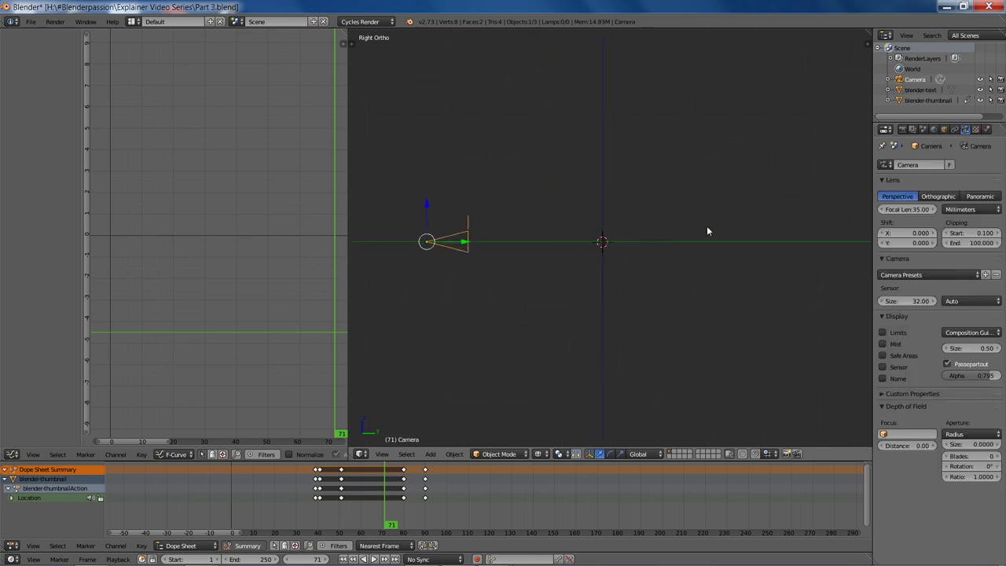
{"action": "scroll", "coordinate": [706, 231], "scroll_direction": "down", "scroll_amount": 1}
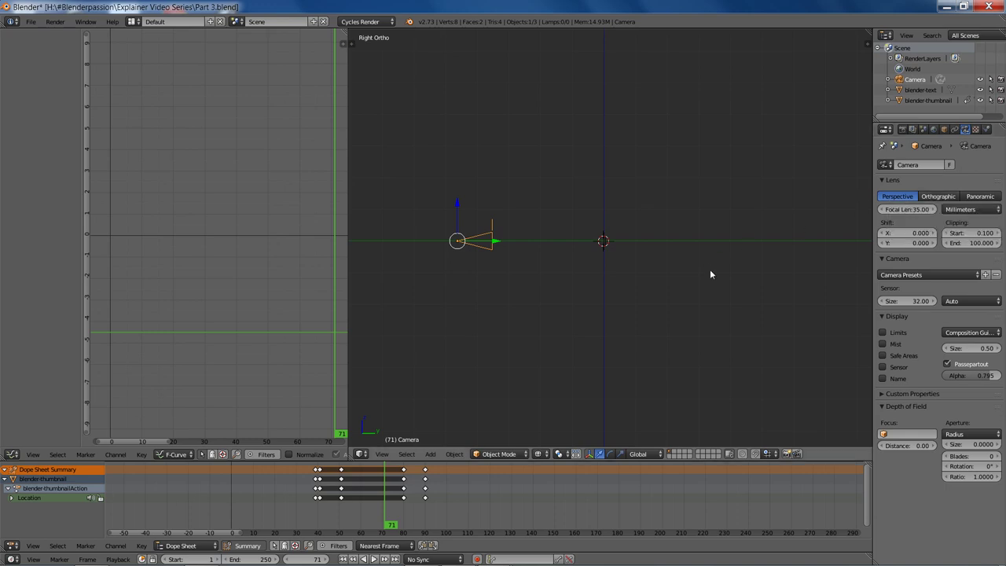
{"action": "middle_click_drag", "start_coordinate": [710, 275], "coordinate": [584, 371]}
{"action": "scroll", "coordinate": [366, 471], "scroll_direction": "down", "scroll_amount": 3}
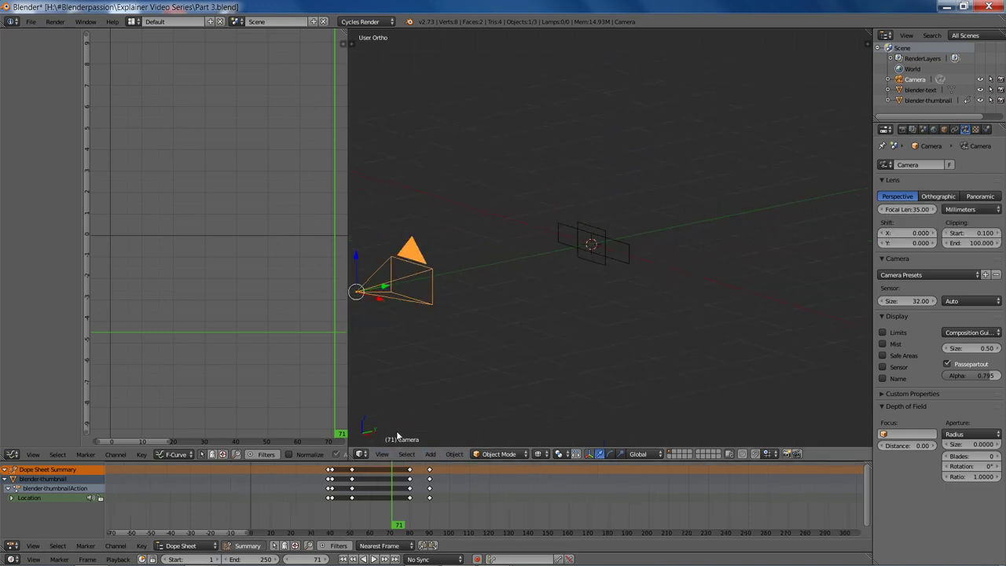
{"action": "mouse_move", "coordinate": [371, 481]}
{"action": "left_mouse_down"}
{"action": "mouse_move", "coordinate": [325, 483]}
{"action": "mouse_move", "coordinate": [337, 485]}
{"action": "left_mouse_up"}
{"action": "key", "text": "z"}
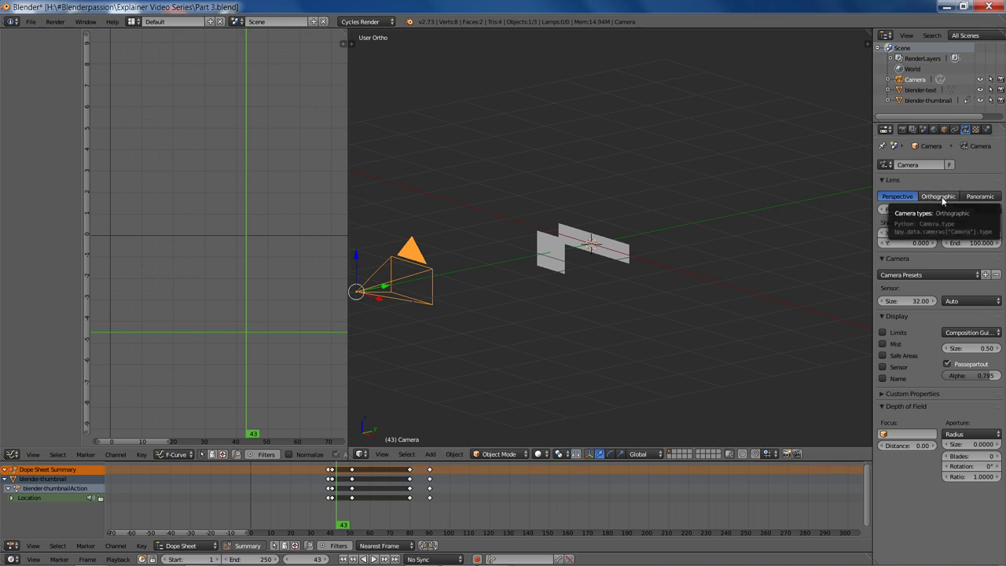
- Try keyframing the camera's lens type at frame 43, and clear that keyframe again
{"action": "key", "text": "i"}
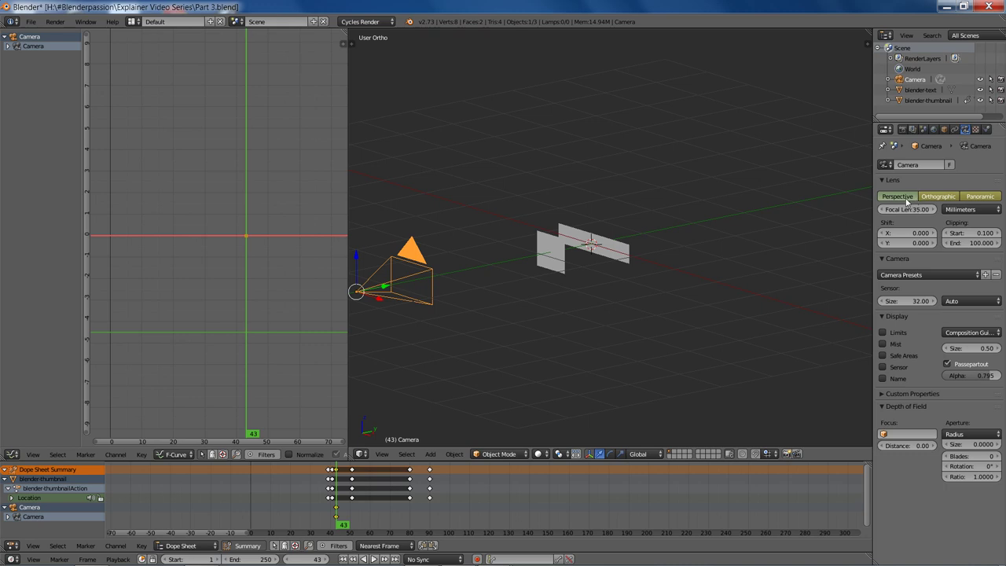
{"action": "key", "text": "alt+i"}
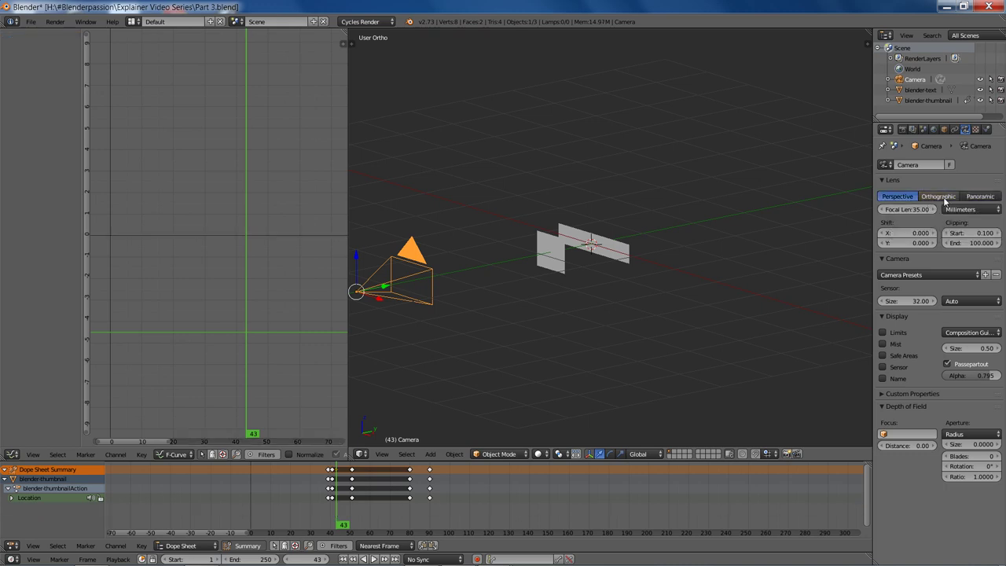
- Save over the Part 3.blend file and deselect all objects
{"action": "key", "text": "ctrl+s"}
{"action": "left_click", "coordinate": [696, 203]}
{"action": "scroll", "coordinate": [660, 263], "scroll_direction": "down", "scroll_amount": 1}
{"action": "middle_click_drag", "start_coordinate": [660, 262], "coordinate": [685, 263]}
{"action": "scroll", "coordinate": [693, 257], "scroll_direction": "up", "scroll_amount": 1}
{"action": "middle_click_drag", "start_coordinate": [693, 258], "coordinate": [635, 308], "text": "shift"}
{"action": "scroll", "coordinate": [711, 243], "scroll_direction": "up", "scroll_amount": 3}
{"action": "key", "text": "a"}
- Scrub from frame 47 to 53 while examining from several angles how the logo plane sits against the text plane
{"action": "left_click", "coordinate": [344, 494]}
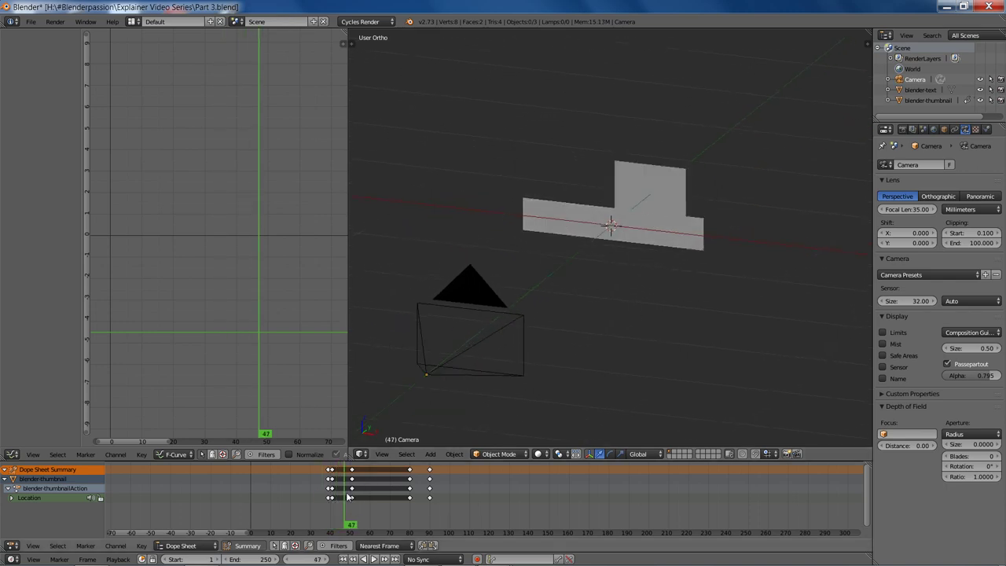
{"action": "left_click_drag", "start_coordinate": [347, 497], "coordinate": [342, 497]}
{"action": "scroll", "coordinate": [704, 230], "scroll_direction": "up", "scroll_amount": 4}
{"action": "middle_click_drag", "start_coordinate": [704, 230], "coordinate": [589, 247]}
{"action": "scroll", "coordinate": [588, 250], "scroll_direction": "down", "scroll_amount": 2}
{"action": "mouse_move", "coordinate": [356, 504]}
{"action": "left_mouse_down"}
{"action": "mouse_move", "coordinate": [326, 506]}
{"action": "mouse_move", "coordinate": [357, 507]}
{"action": "left_mouse_up"}
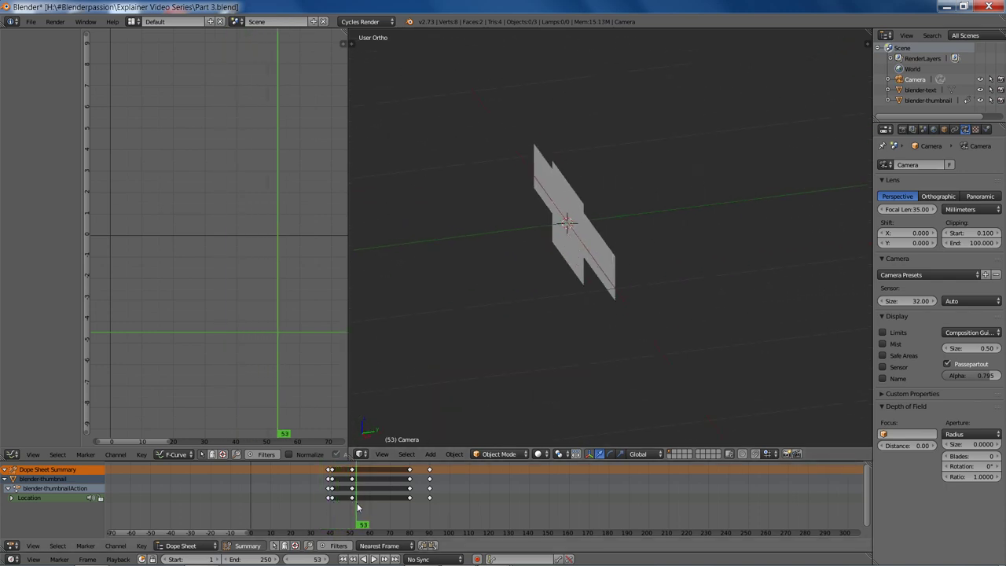
{"action": "middle_click_drag", "start_coordinate": [614, 334], "coordinate": [624, 290]}
{"action": "scroll", "coordinate": [617, 291], "scroll_direction": "up", "scroll_amount": 3}
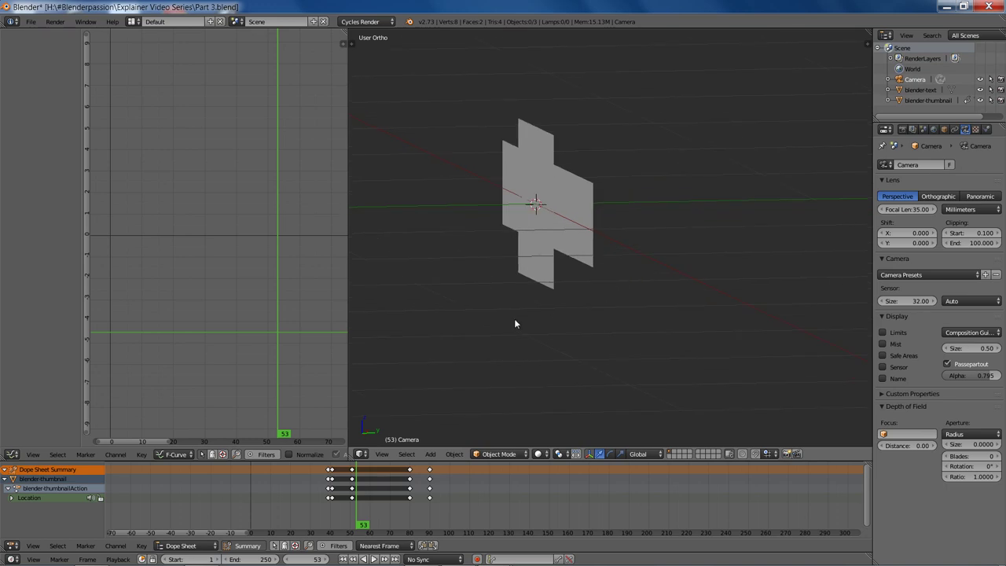
{"action": "middle_click_drag", "start_coordinate": [515, 323], "coordinate": [506, 304]}
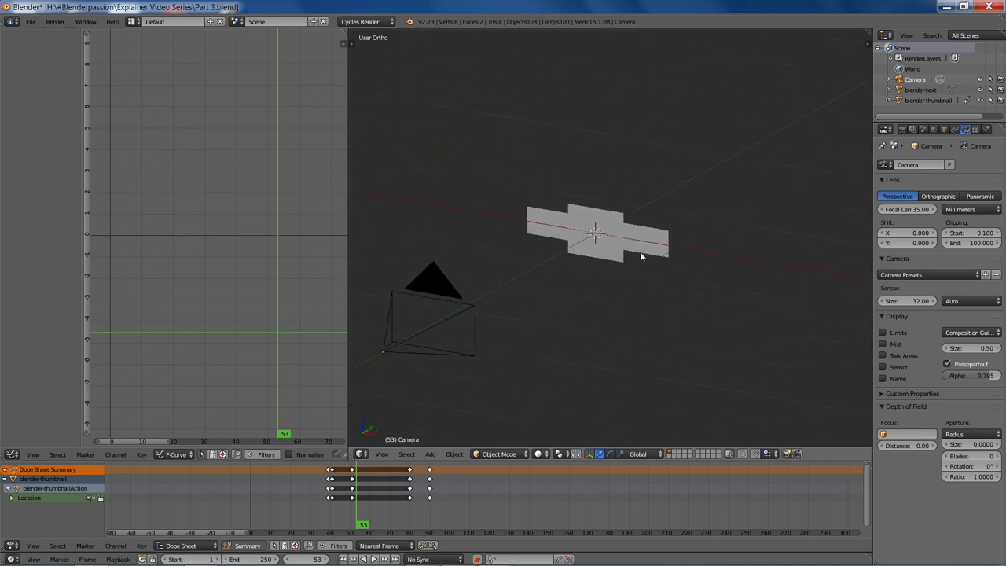
- Preview frame 53 through the camera with rendered shading
{"action": "key", "text": "KP_0"}
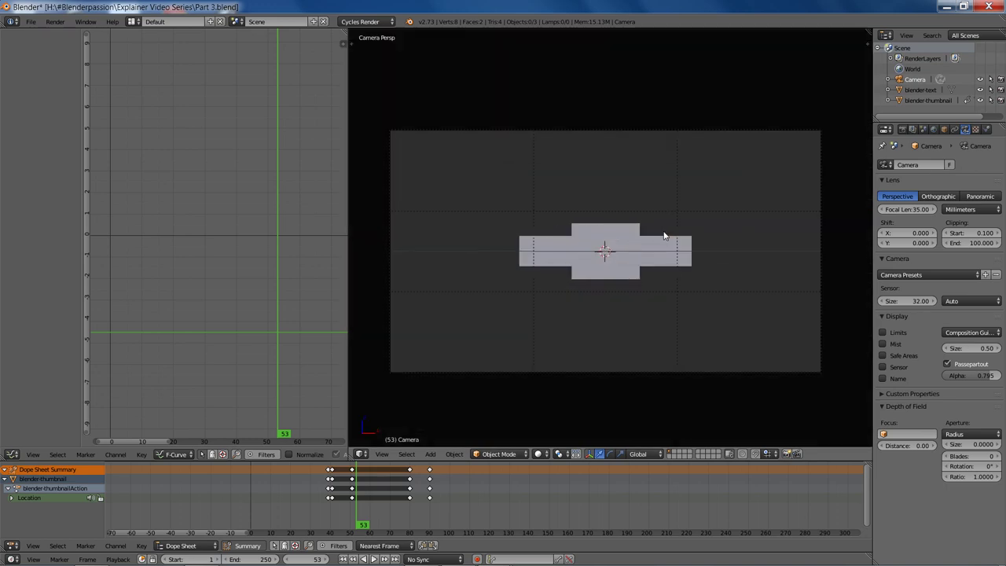
{"action": "key", "text": "shift+z"}
{"action": "scroll", "coordinate": [664, 236], "scroll_direction": "up", "scroll_amount": 4}
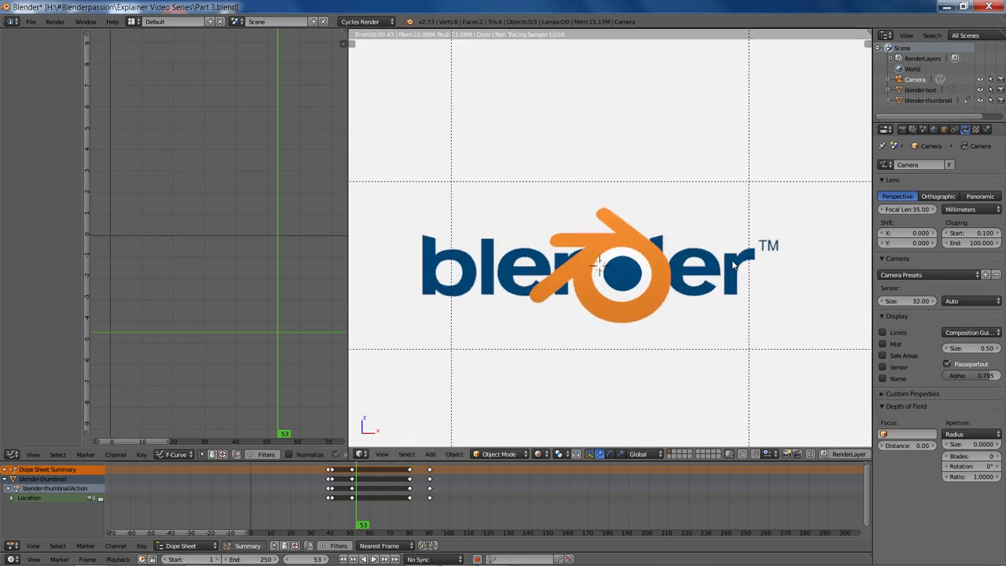
- Try sliding the blender-text plane along the X axis behind the logo in the rendered camera view
{"action": "key", "text": "x"}
{"action": "right_click", "coordinate": [711, 274]}
{"action": "right_click", "coordinate": [525, 308]}
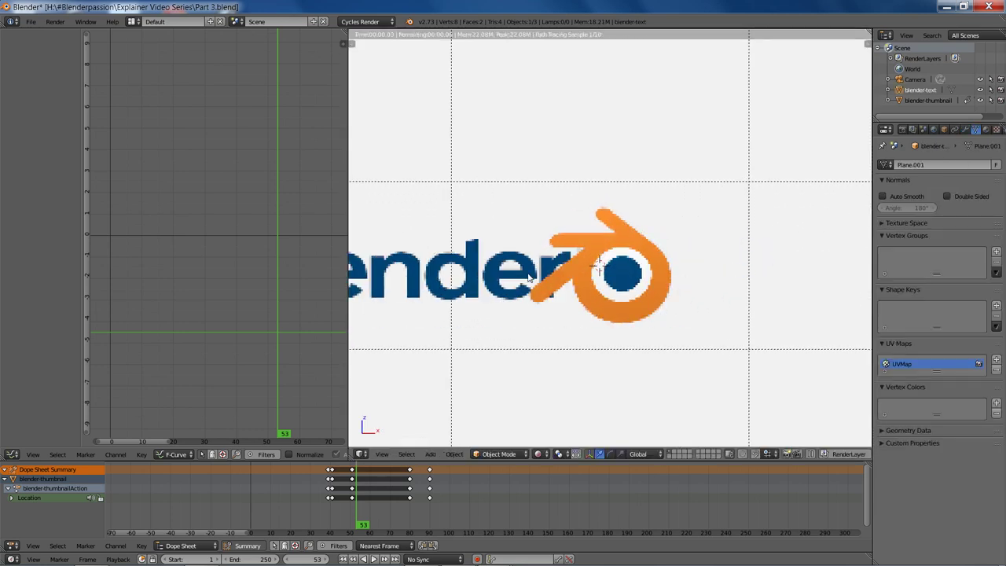
{"action": "scroll", "coordinate": [683, 299], "scroll_direction": "down", "scroll_amount": 3}
{"action": "key", "text": "g"}
{"action": "key", "text": "x"}
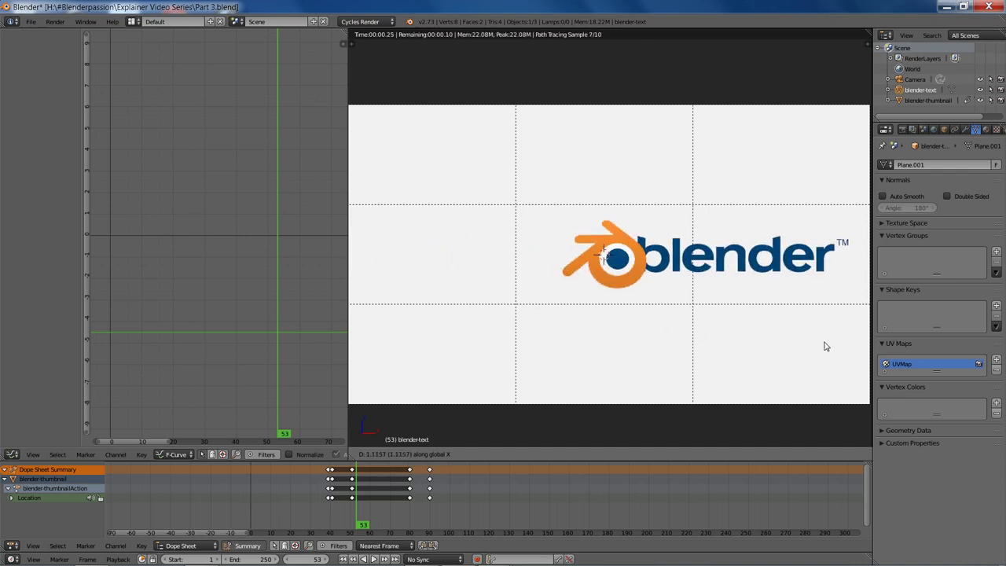
{"action": "left_click", "coordinate": [642, 348]}
- Compare the overlapping logo and text planes from an angled view in solid and rendered shading
{"action": "scroll", "coordinate": [648, 262], "scroll_direction": "down", "scroll_amount": 2}
{"action": "key", "text": "shift+z"}
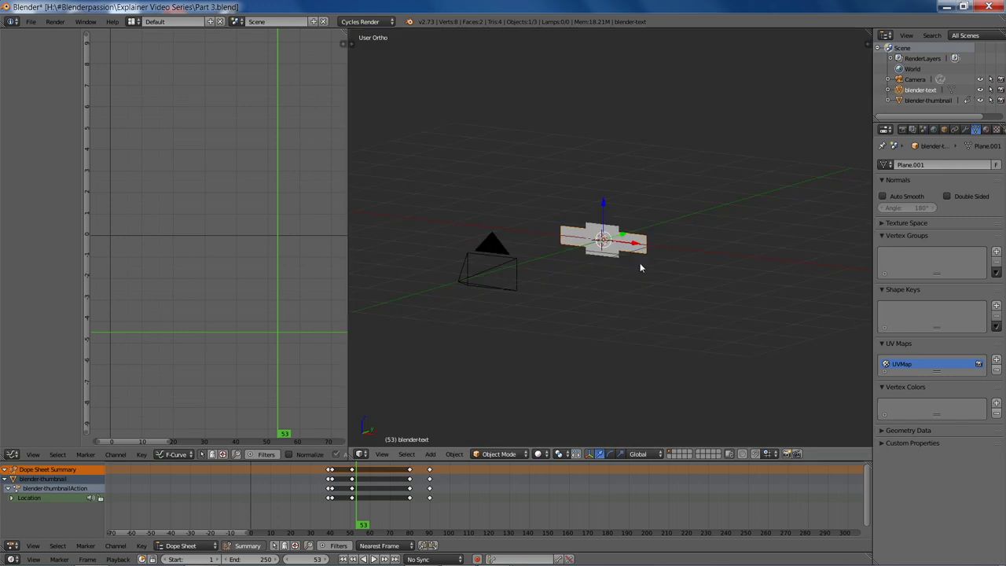
{"action": "scroll", "coordinate": [643, 272], "scroll_direction": "up", "scroll_amount": 2}
{"action": "key", "text": "z"}
{"action": "key", "text": "z"}
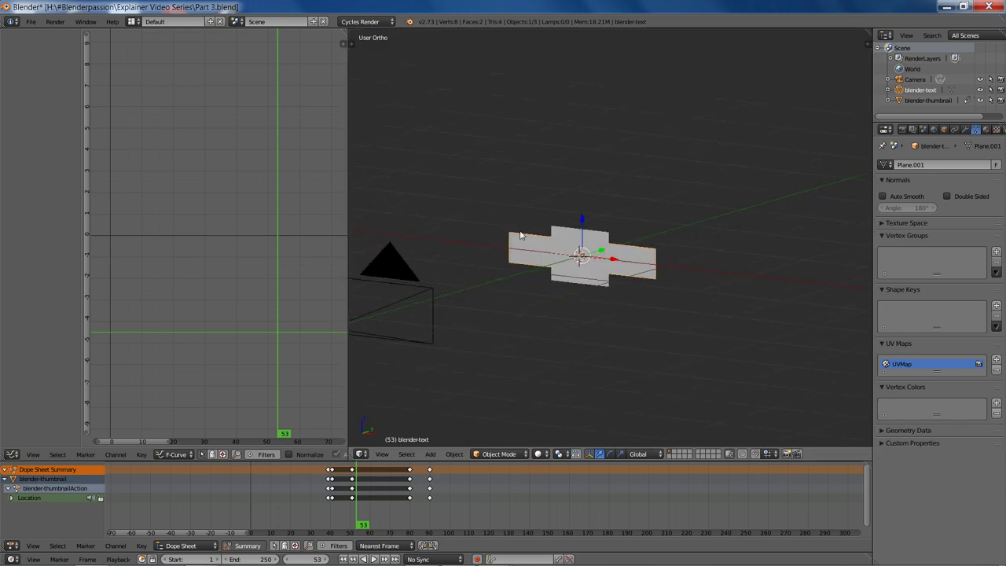
{"action": "key", "text": "shift+z"}
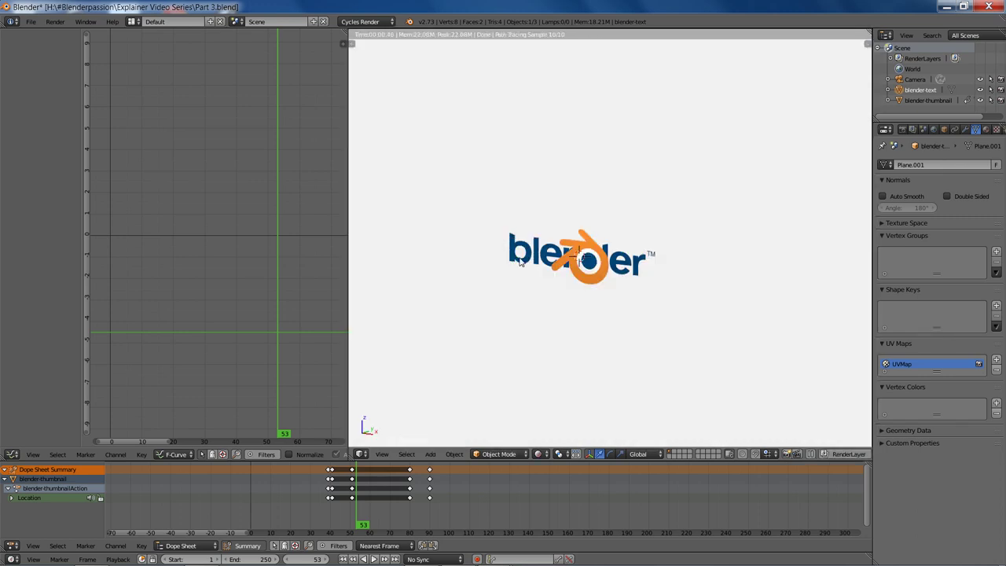
{"action": "key", "text": "shift+z"}
- Add a mesh plane, rotate it 90° about X, and scale it down to about 0.342, roughly the logo plane's width
{"action": "key", "text": "shift+a"}
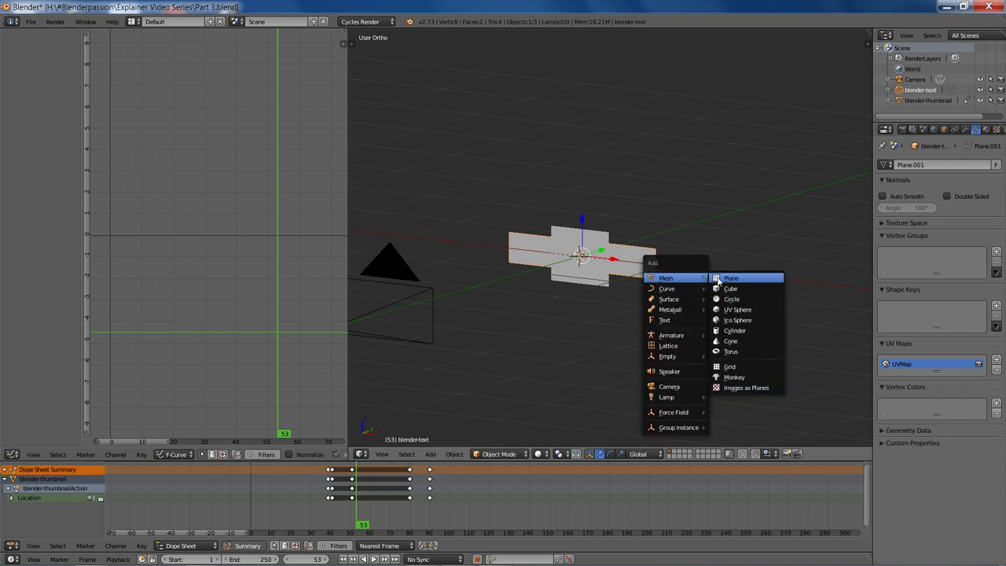
{"action": "left_click", "coordinate": [716, 278]}
{"action": "type", "text": "rx90"}
{"action": "key", "text": "Return"}
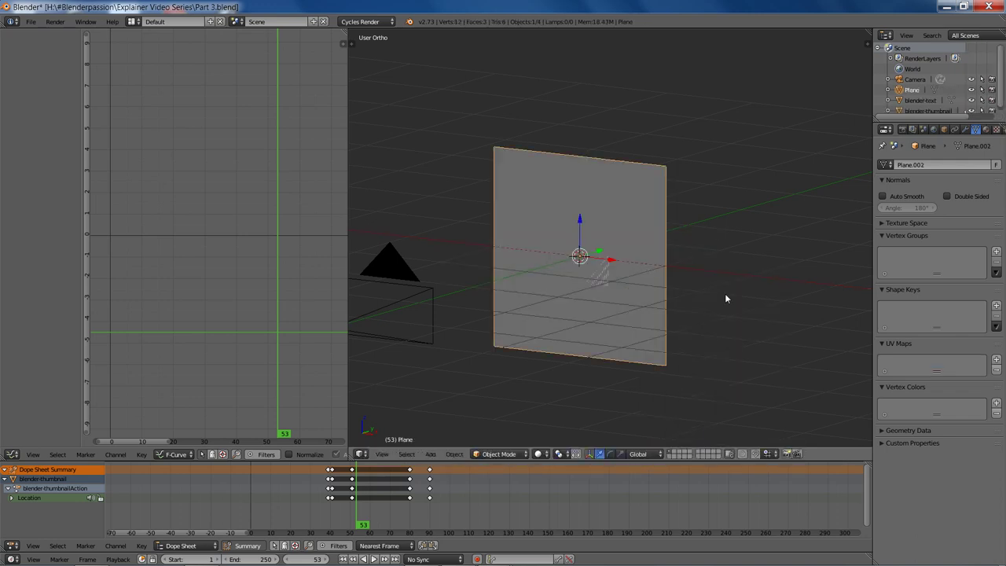
{"action": "key", "text": "s"}
{"action": "left_click", "coordinate": [643, 280]}
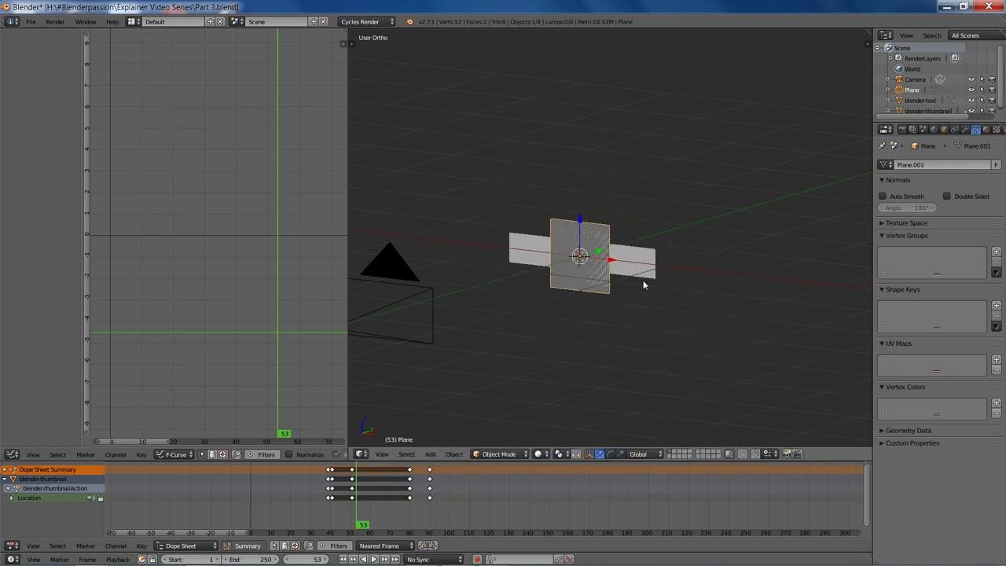
- Stretch the new plane to just exceed the text plane, scaling it to about 0.201 vertically and 0.907 along X
{"action": "key", "text": "KP_1"}
{"action": "scroll", "coordinate": [668, 287], "scroll_direction": "up", "scroll_amount": 3}
{"action": "key", "text": "KP_0"}
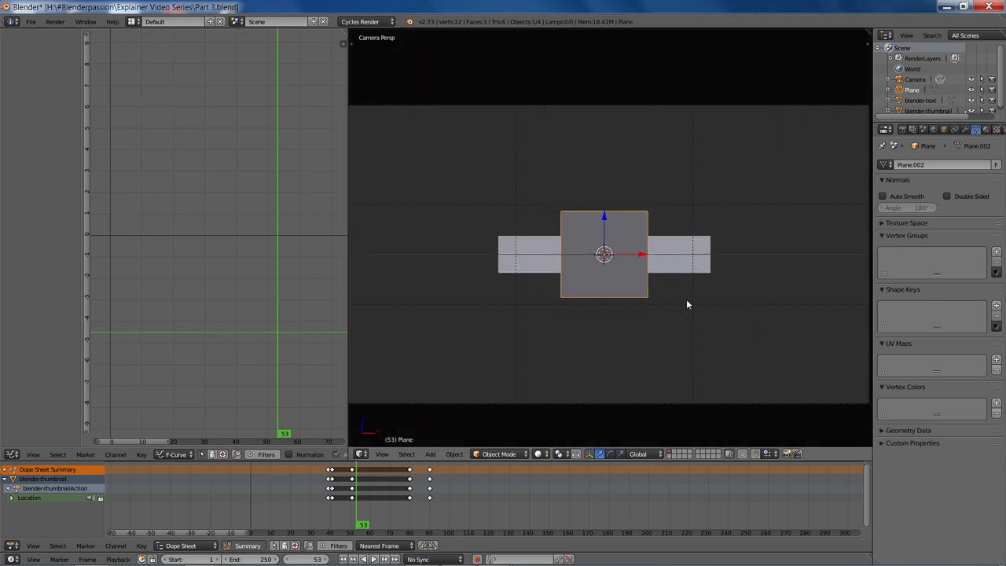
{"action": "key", "text": "z"}
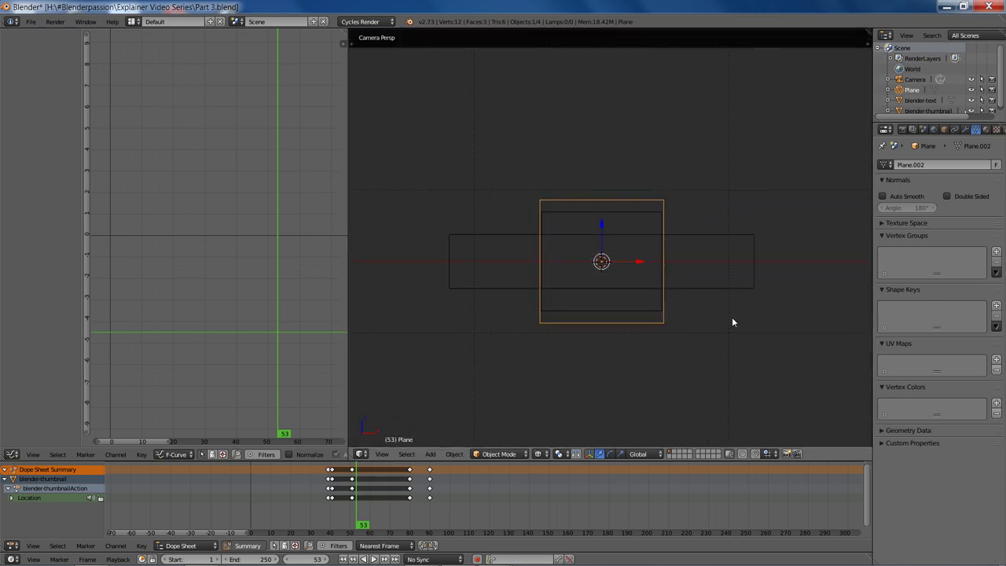
{"action": "key", "text": "s"}
{"action": "key", "text": "z"}
{"action": "left_click", "coordinate": [681, 293]}
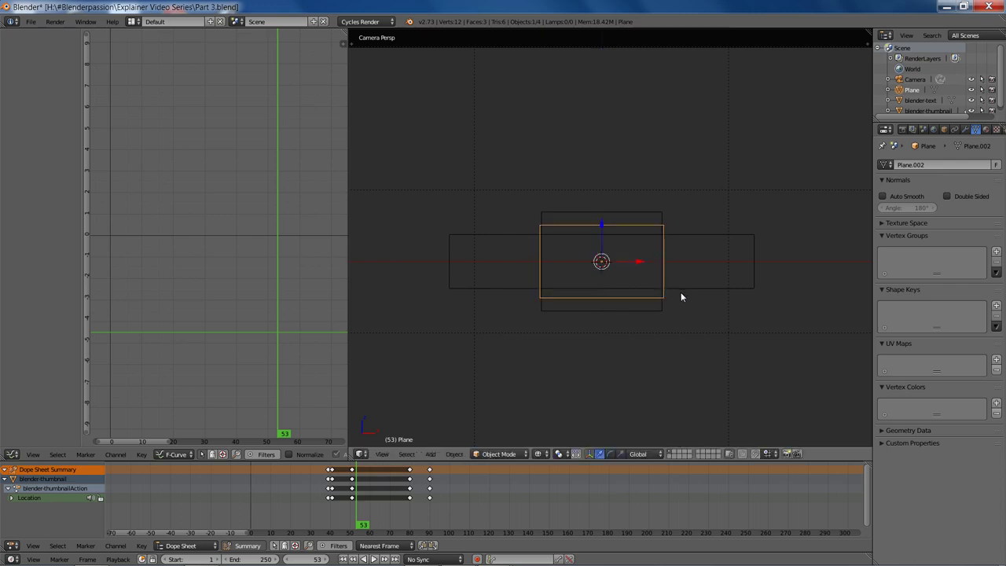
{"action": "key", "text": "s"}
{"action": "key", "text": "x"}
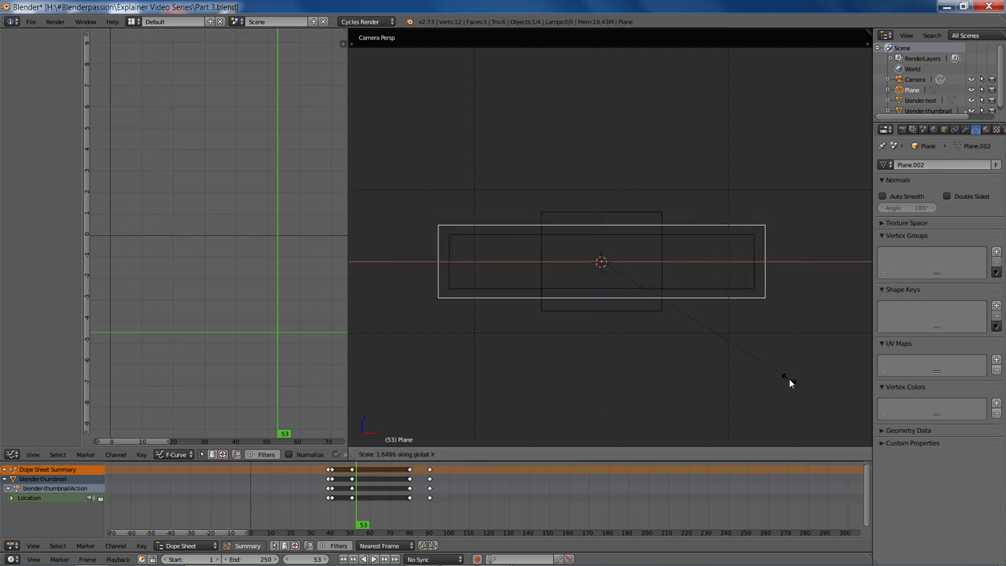
{"action": "left_click", "coordinate": [789, 378]}
- Move the new plane along Y to about 0.02, midway between the logo and text planes
{"action": "key", "text": "KP_3"}
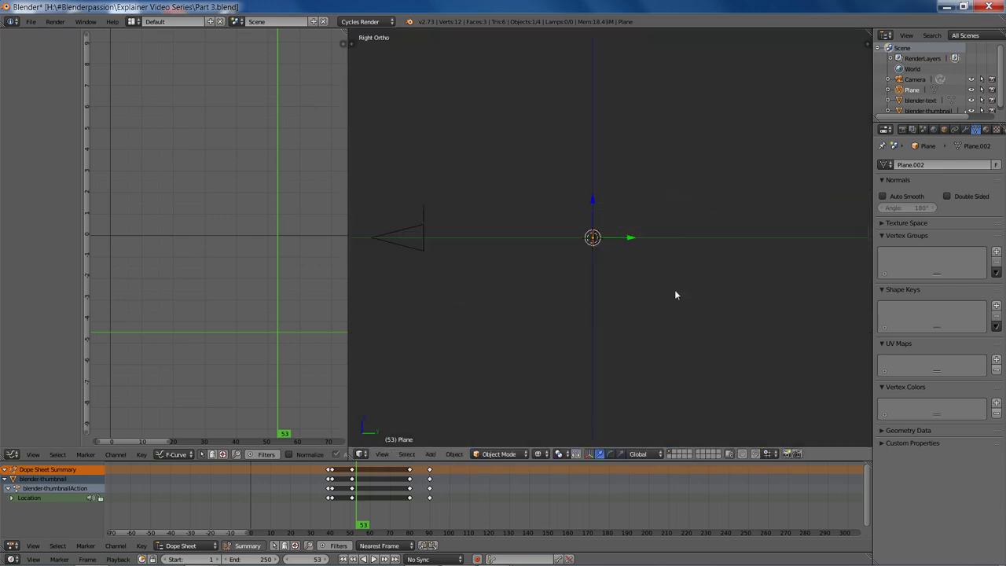
{"action": "scroll", "coordinate": [675, 290], "scroll_direction": "up", "scroll_amount": 12}
{"action": "middle_click_drag", "start_coordinate": [475, 284], "coordinate": [554, 302], "text": "shift"}
{"action": "scroll", "coordinate": [551, 303], "scroll_direction": "up", "scroll_amount": 3}
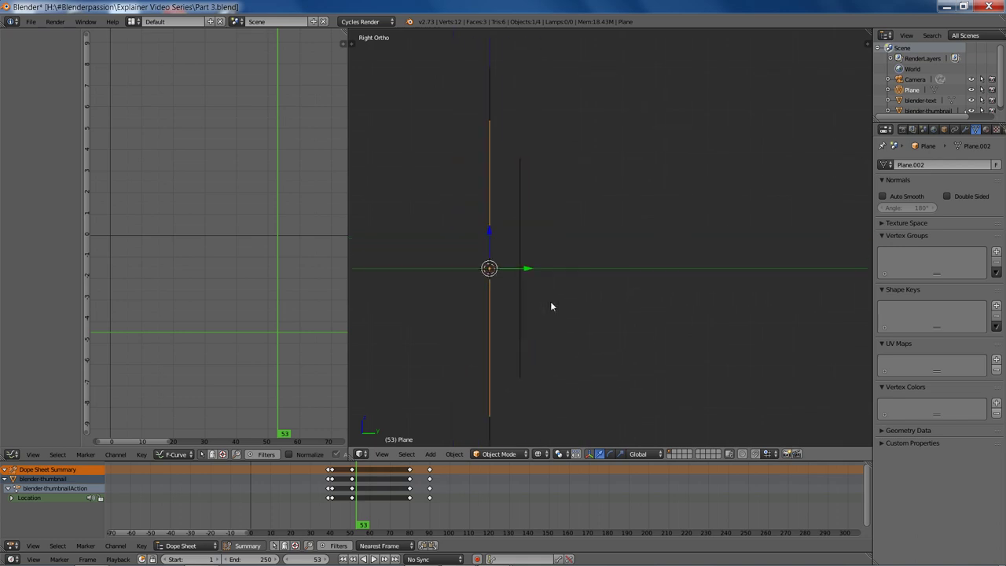
{"action": "key", "text": "g"}
{"action": "key", "text": "y"}
{"action": "left_click", "coordinate": [694, 305]}
{"action": "middle_click_drag", "start_coordinate": [622, 284], "coordinate": [648, 278], "text": "shift"}
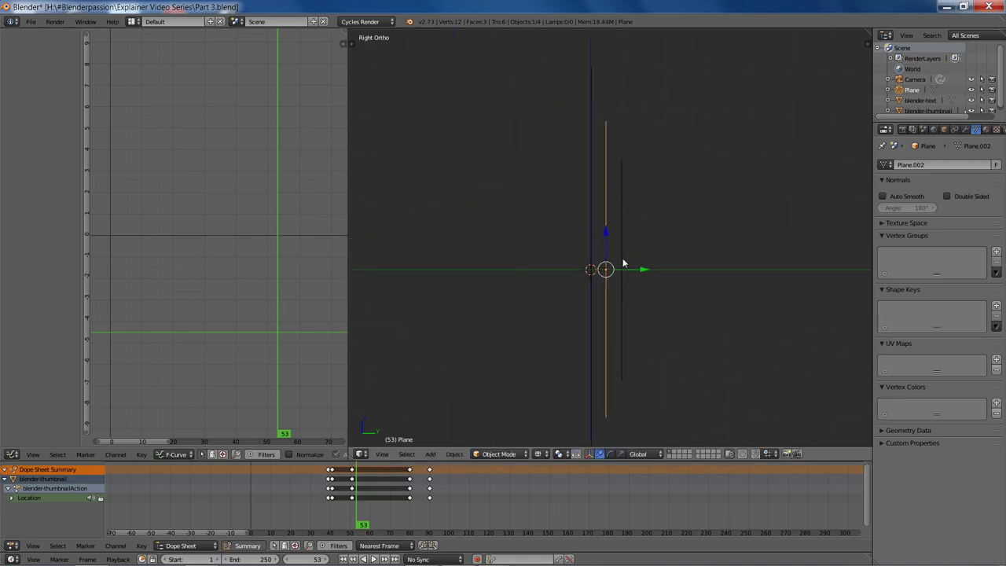
- Replace the graph editor with the node editor
{"action": "middle_click_drag", "start_coordinate": [612, 250], "coordinate": [700, 271]}
{"action": "left_click", "coordinate": [11, 455]}
{"action": "left_click", "coordinate": [40, 319]}
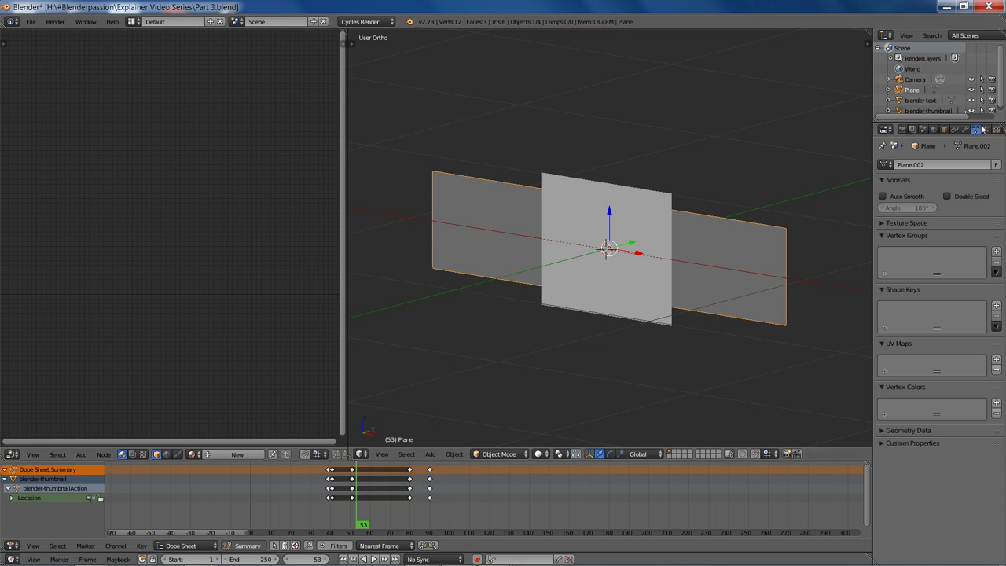
- Give the new plane a material named Mask and rename the object Cover
{"action": "left_click", "coordinate": [987, 130]}
{"action": "left_click", "coordinate": [917, 202]}
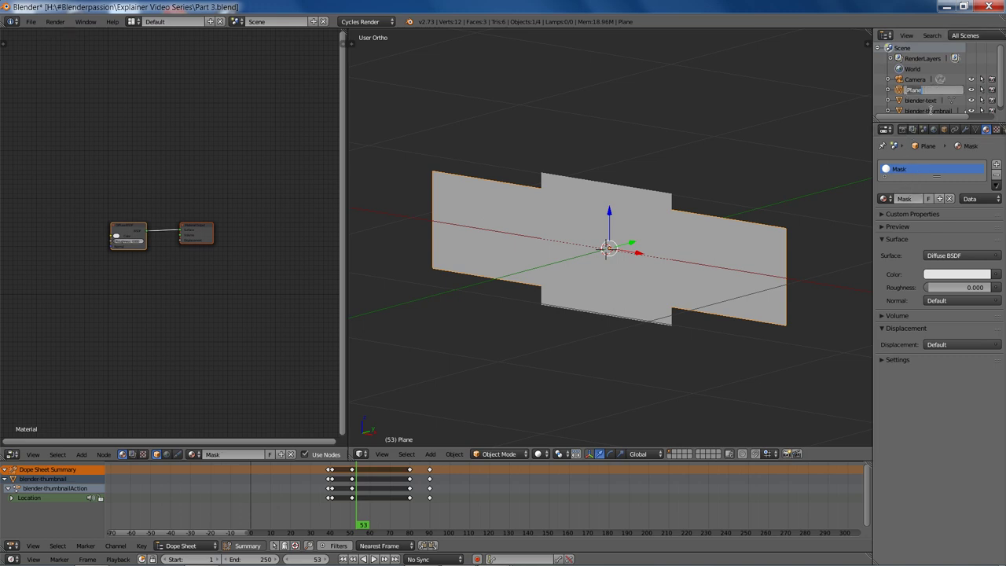
{"action": "type", "text": "Cover"}
{"action": "key", "text": "Return"}
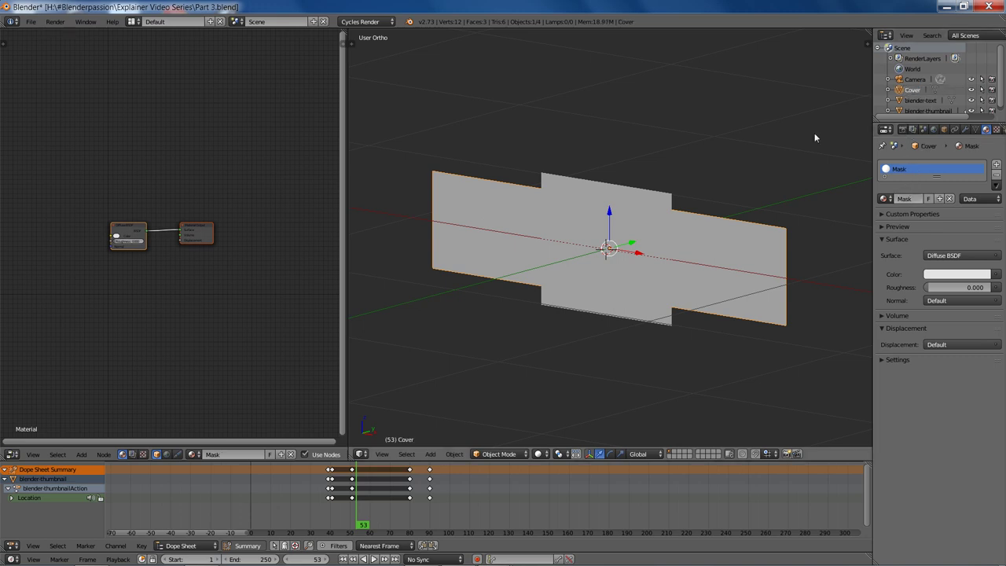
- Add a Light Path node to the Mask material and connect Is Camera Ray to the Diffuse BSDF's Color
{"action": "scroll", "coordinate": [177, 281], "scroll_direction": "up", "scroll_amount": 8}
{"action": "middle_click_drag", "start_coordinate": [180, 268], "coordinate": [234, 273]}
{"action": "scroll", "coordinate": [234, 272], "scroll_direction": "up", "scroll_amount": 3}
{"action": "key", "text": "a"}
{"action": "left_click_drag", "start_coordinate": [153, 224], "coordinate": [203, 222]}
{"action": "scroll", "coordinate": [118, 330], "scroll_direction": "up", "scroll_amount": 2, "text": "ctrl"}
{"action": "key", "text": "shift+a"}
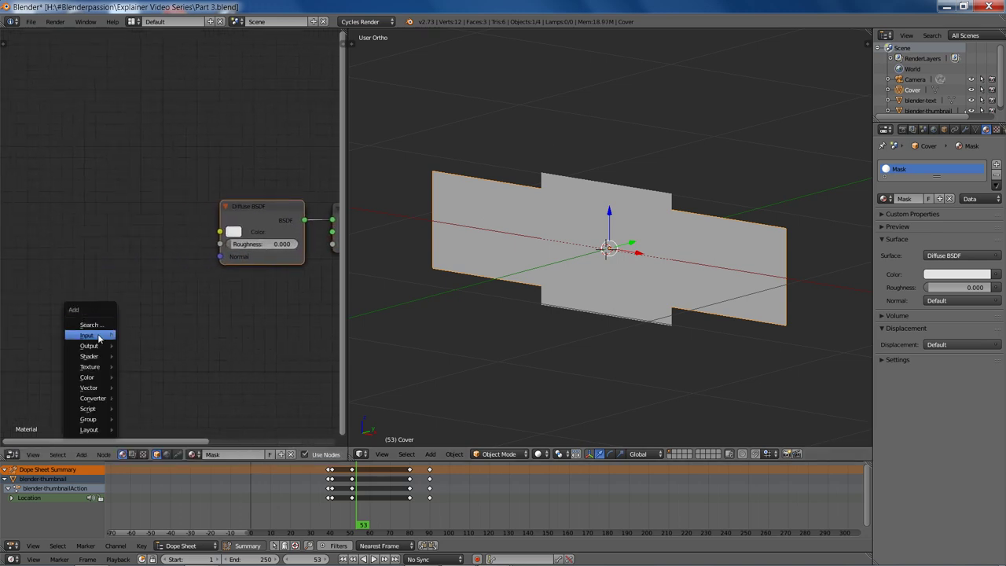
{"action": "mouse_move", "coordinate": [101, 338]}
{"action": "left_click", "coordinate": [145, 357]}
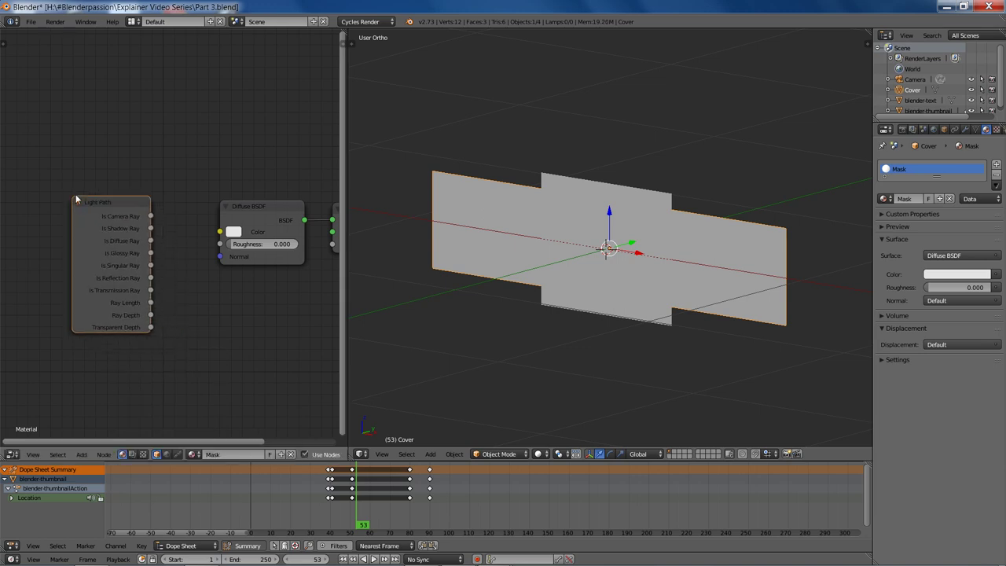
{"action": "left_click_drag", "start_coordinate": [151, 216], "coordinate": [220, 231]}
- Save over the Part 3.blend file and preview the camera view with rendered shading
{"action": "key", "text": "ctrl+s"}
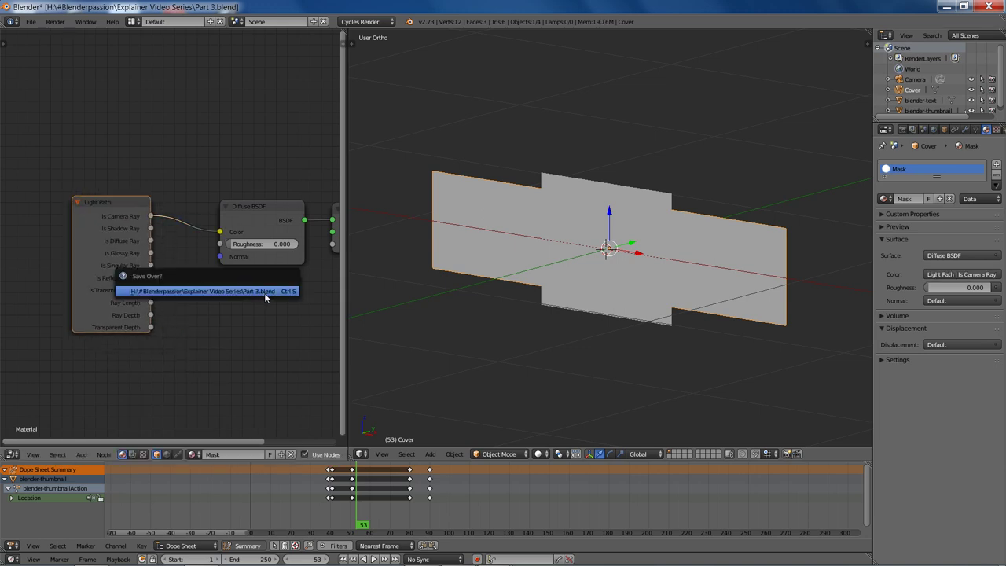
{"action": "left_click", "coordinate": [264, 292]}
{"action": "scroll", "coordinate": [641, 317], "scroll_direction": "down", "scroll_amount": 2}
{"action": "key", "text": "KP_0"}
{"action": "key", "text": "shift+z"}
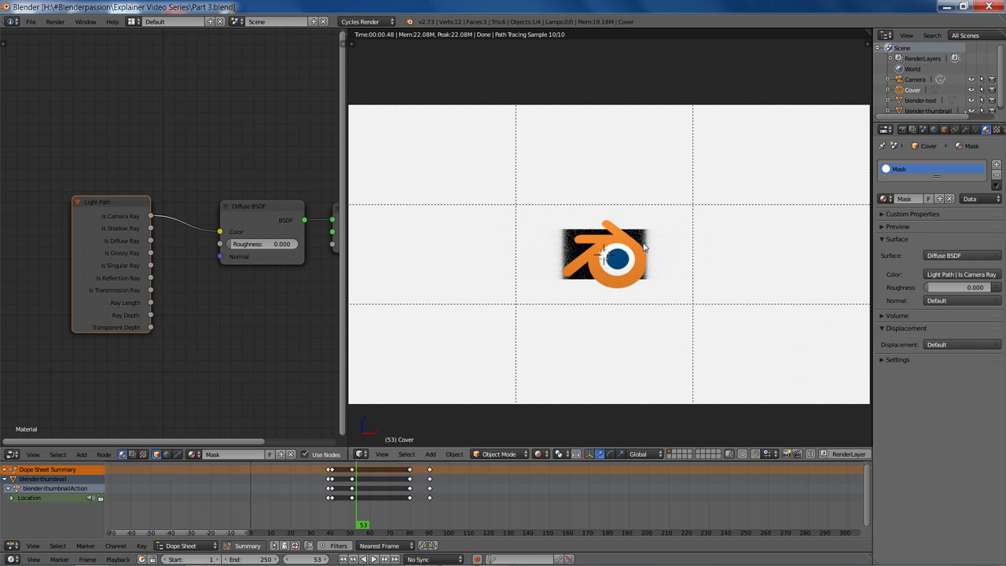
{"action": "key", "text": "shift+z"}
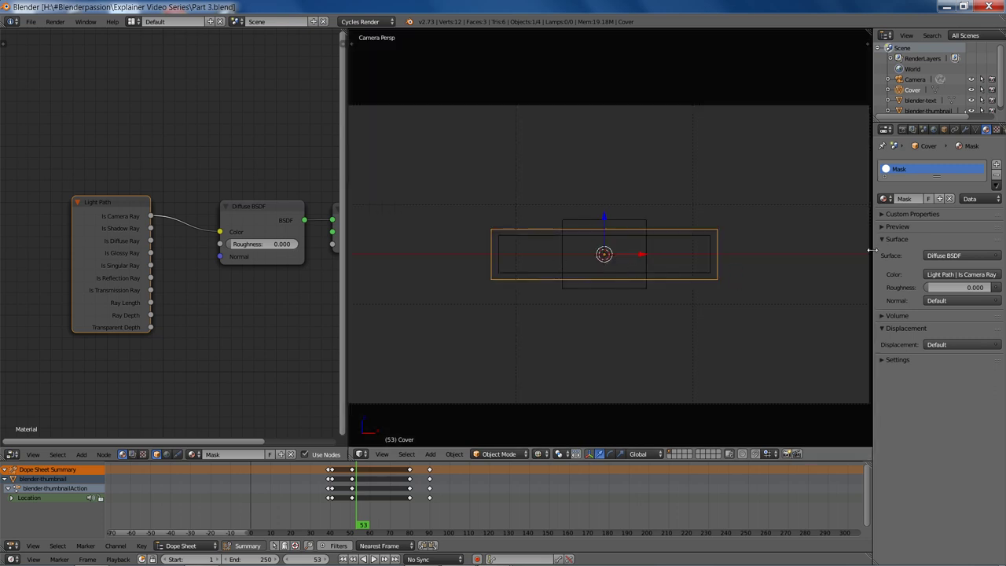
- Try turning off Shadows in the Light Paths render settings and preview the rendered camera view
{"action": "left_click", "coordinate": [905, 129]}
{"action": "scroll", "coordinate": [951, 307], "scroll_direction": "down", "scroll_amount": 2}
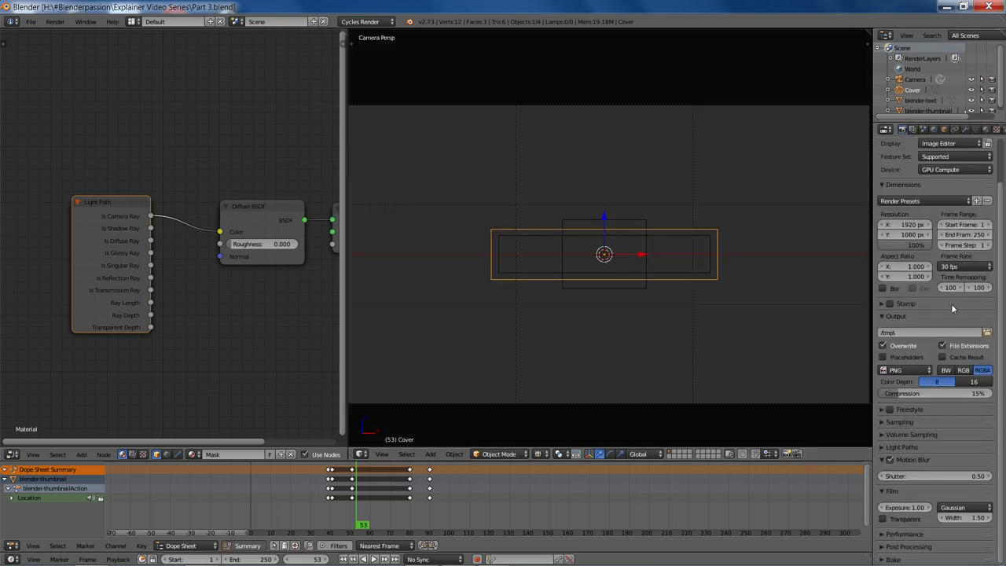
{"action": "left_click", "coordinate": [900, 446]}
{"action": "scroll", "coordinate": [904, 448], "scroll_direction": "down", "scroll_amount": 3}
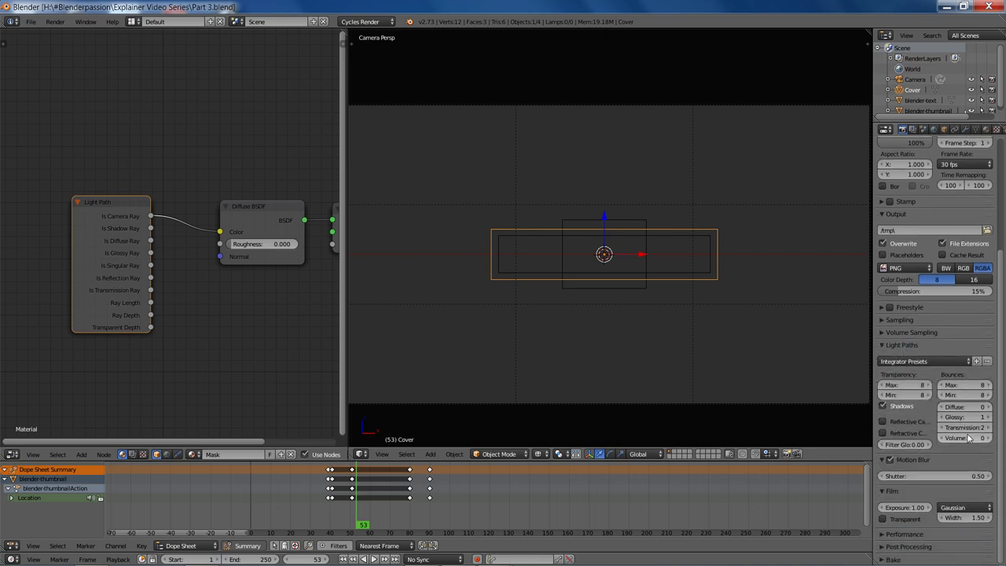
{"action": "left_click", "coordinate": [910, 408]}
{"action": "key", "text": "shift+z"}
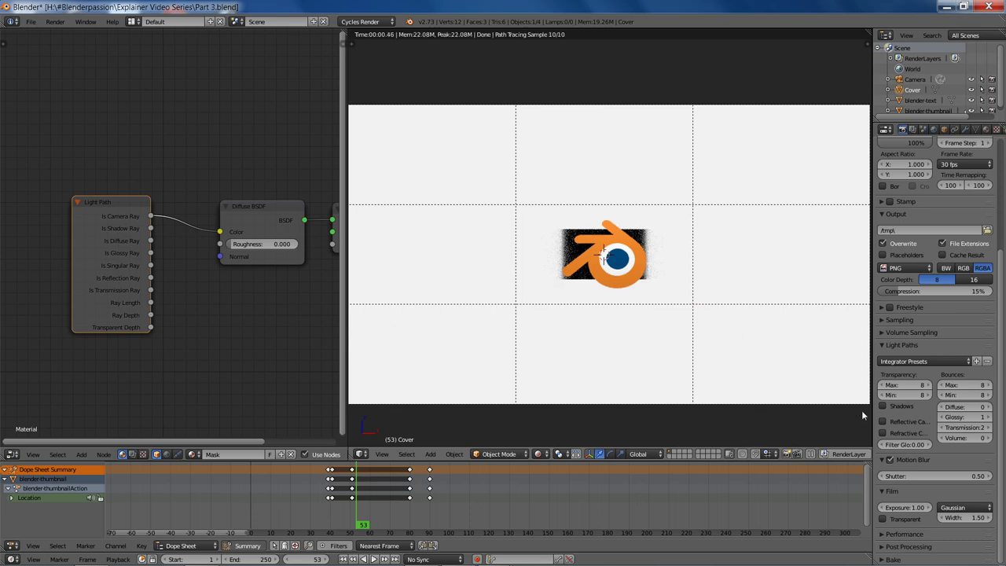
{"action": "key", "text": "shift+z"}
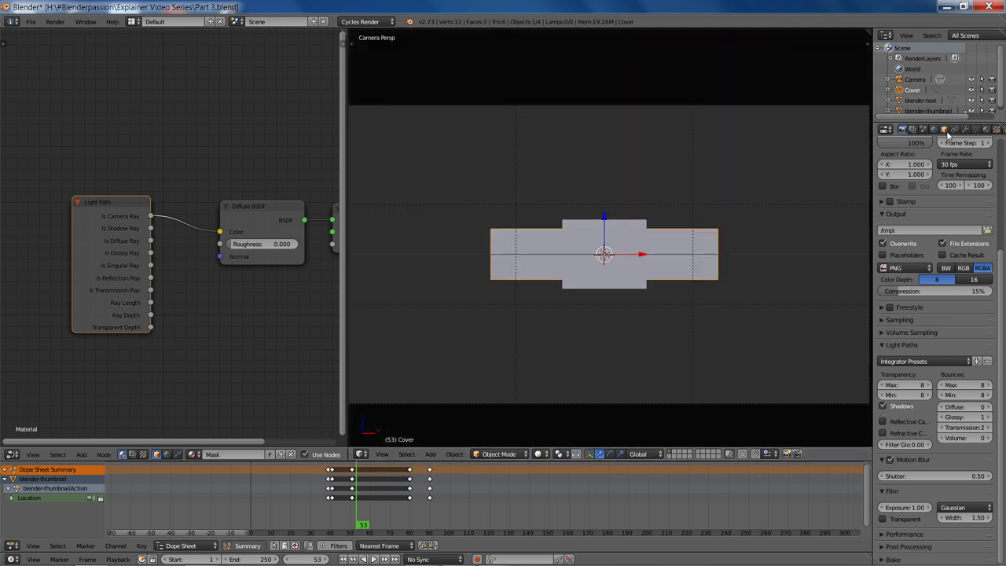
- Limit the blender-thumbnail plane's ray visibility to Camera, disabling Diffuse, Glossy, Transmission, Volume Scatter and Shadow
{"action": "right_click", "coordinate": [653, 220]}
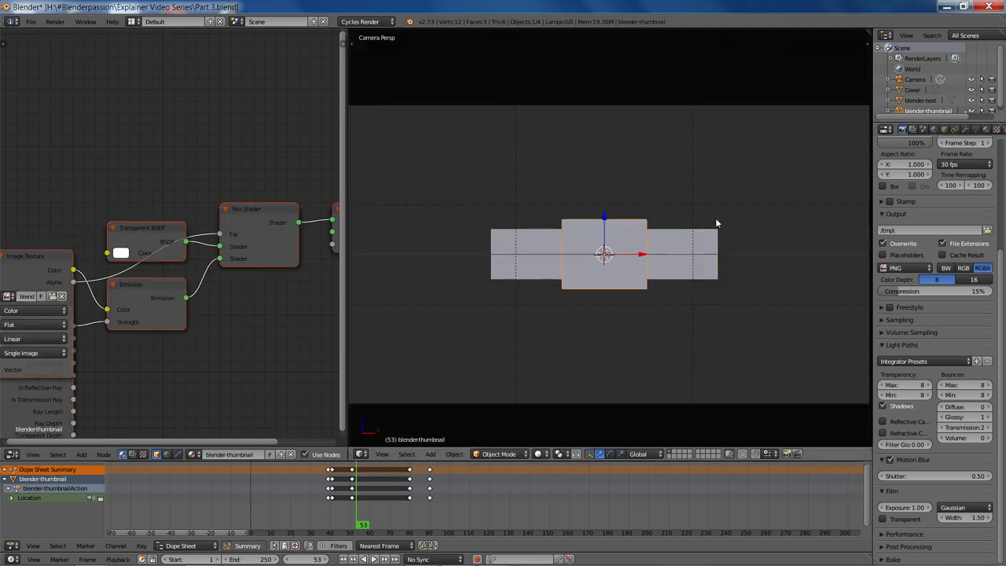
{"action": "left_click", "coordinate": [944, 130]}
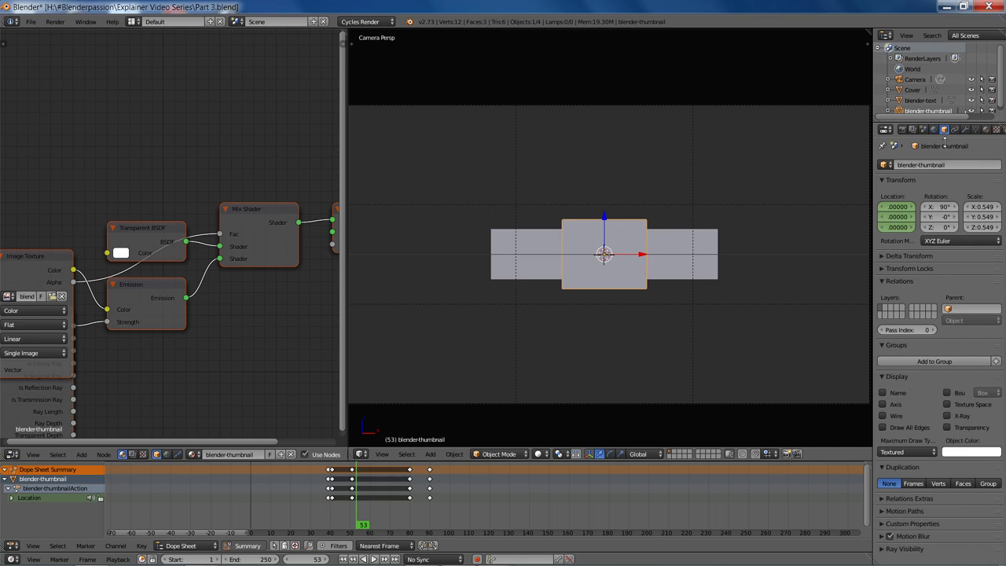
{"action": "left_click", "coordinate": [882, 548]}
{"action": "scroll", "coordinate": [895, 544], "scroll_direction": "down", "scroll_amount": 1}
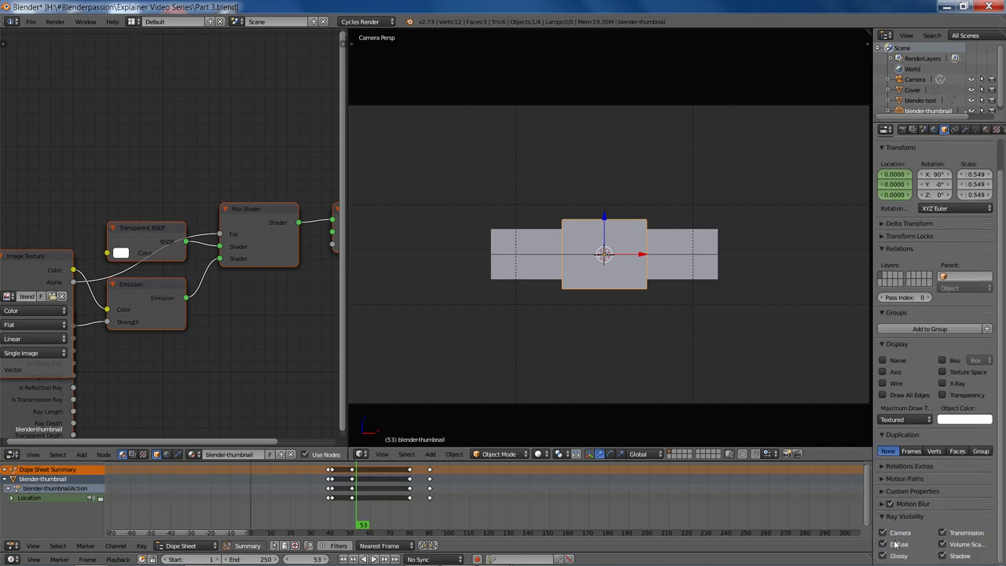
- Limit the Cover plane's ray visibility to Camera only
{"action": "scroll", "coordinate": [687, 274], "scroll_direction": "up", "scroll_amount": 2}
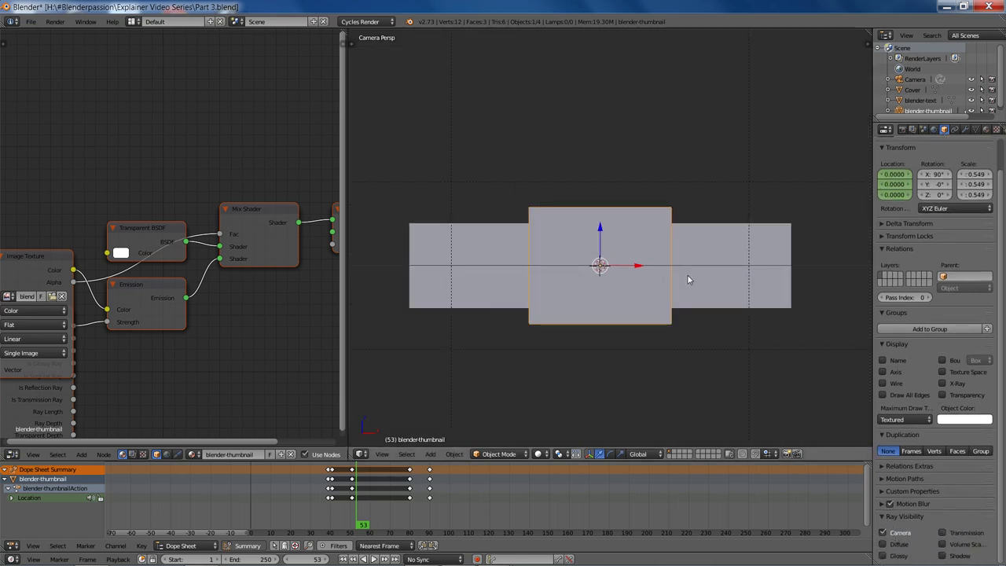
{"action": "mouse_move", "coordinate": [687, 275]}
{"action": "middle_mouse_down"}
{"action": "mouse_move", "coordinate": [725, 299]}
{"action": "mouse_move", "coordinate": [672, 320]}
{"action": "mouse_move", "coordinate": [614, 319]}
{"action": "mouse_move", "coordinate": [697, 283]}
{"action": "middle_mouse_up"}
{"action": "scroll", "coordinate": [673, 320], "scroll_direction": "up", "scroll_amount": 8}
{"action": "right_click", "coordinate": [696, 283]}
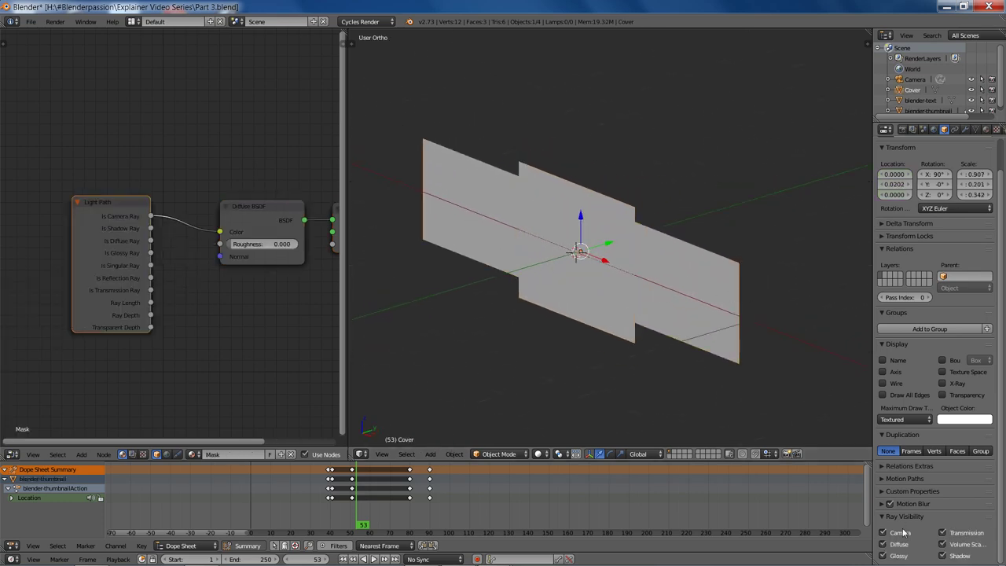
- Select the blender-text plane in wireframe, limit its ray visibility to Camera only, and return to solid shading
{"action": "key", "text": "z"}
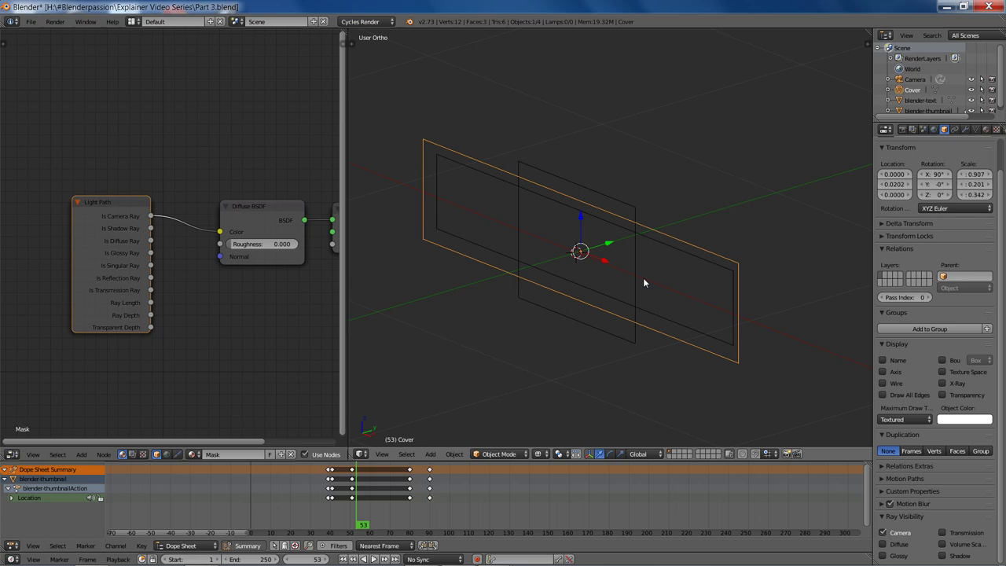
{"action": "right_click", "coordinate": [623, 208]}
{"action": "right_click", "coordinate": [734, 273]}
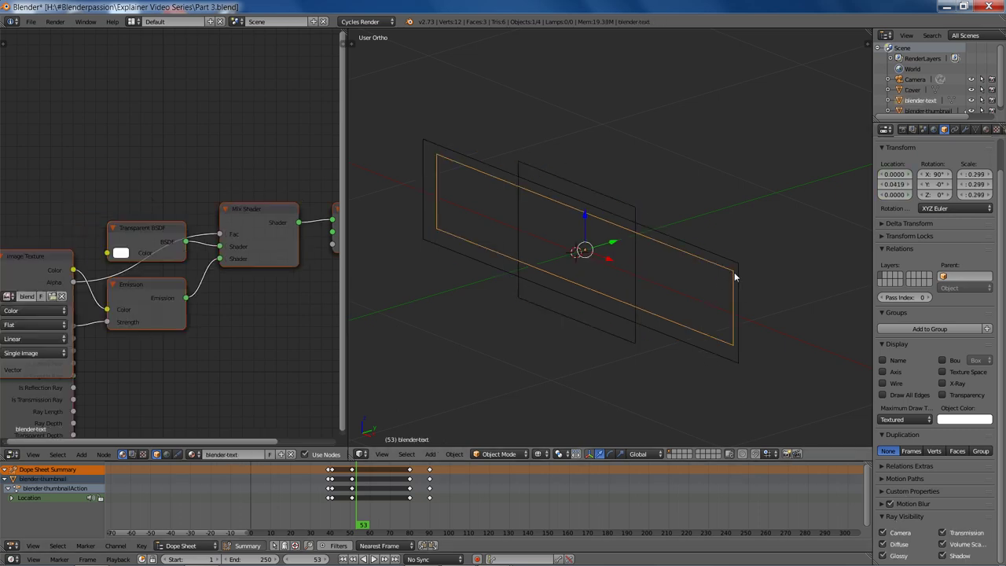
{"action": "key", "text": "z"}
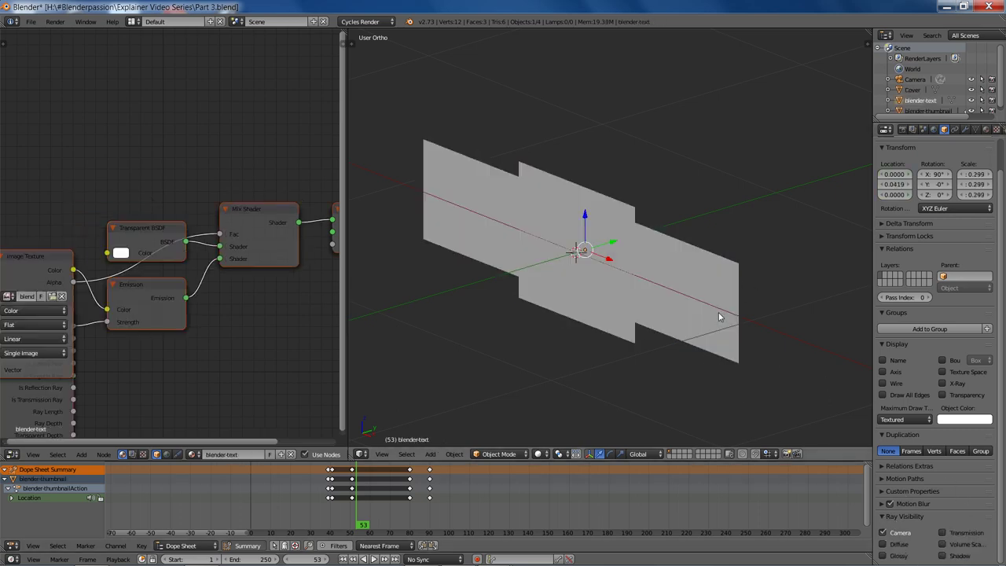
- Save the file and preview the scene in rendered shading, then through the camera in wireframe
{"action": "scroll", "coordinate": [644, 280], "scroll_direction": "down", "scroll_amount": 3}
{"action": "middle_click_drag", "start_coordinate": [645, 280], "coordinate": [674, 278]}
{"action": "key", "text": "ctrl+s"}
{"action": "key", "text": "shift+z"}
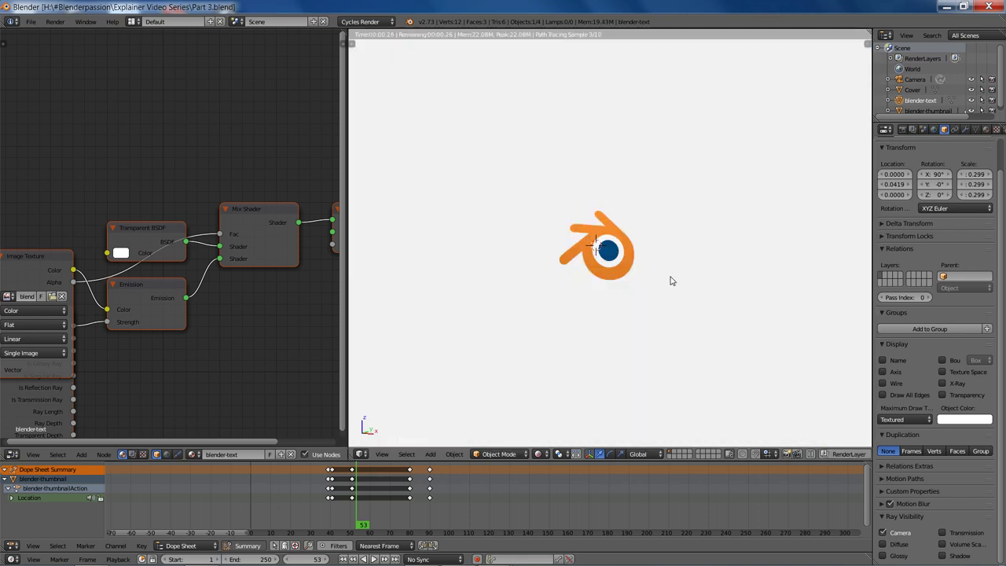
{"action": "key", "text": "KP_0"}
{"action": "key", "text": "shift+z"}
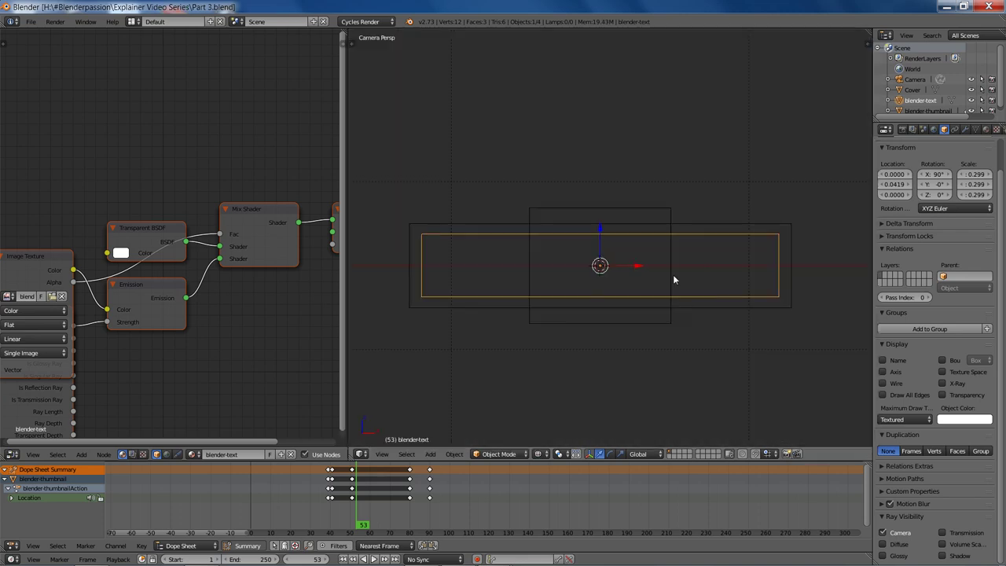
- Select the Cover plane and try moving it off the blender text in the rendered camera view
{"action": "right_click", "coordinate": [725, 227]}
{"action": "key", "text": "shift+z"}
{"action": "key", "text": "g"}
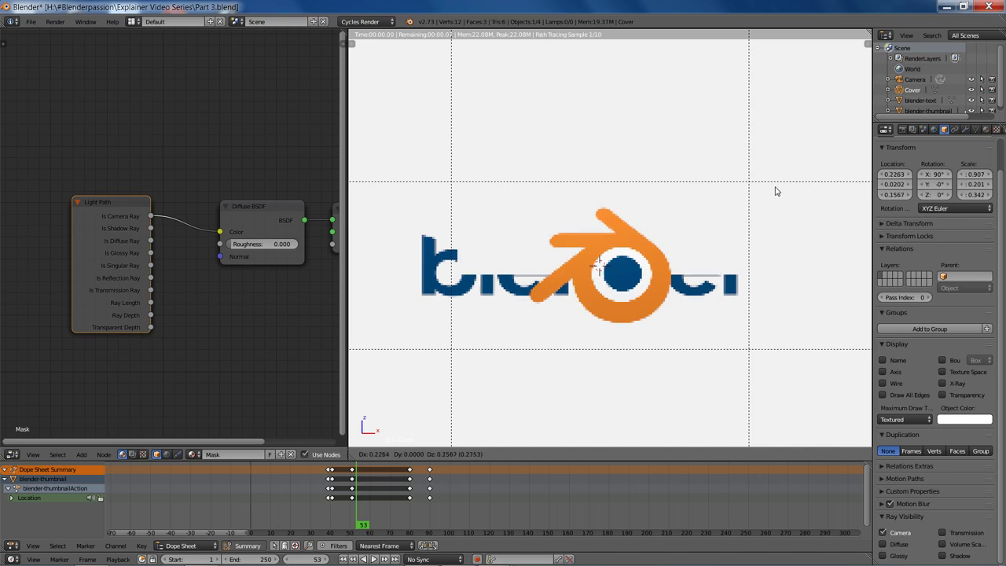
{"action": "right_click", "coordinate": [721, 213]}
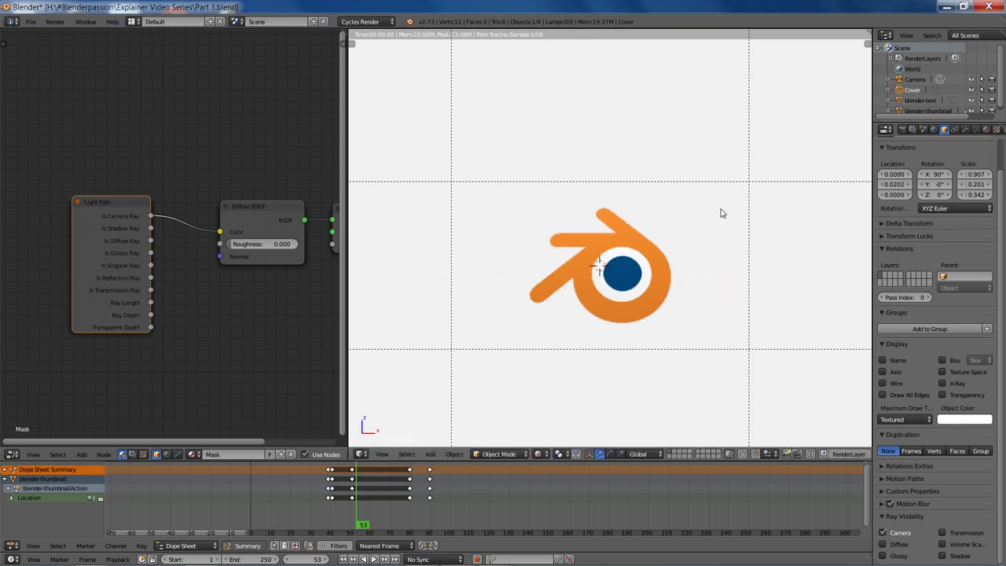
- Return the camera view to solid shading and save the file over the existing one
{"action": "key", "text": "z"}
{"action": "key", "text": "z"}
{"action": "key", "text": "ctrl+s"}
{"action": "left_click", "coordinate": [676, 284]}
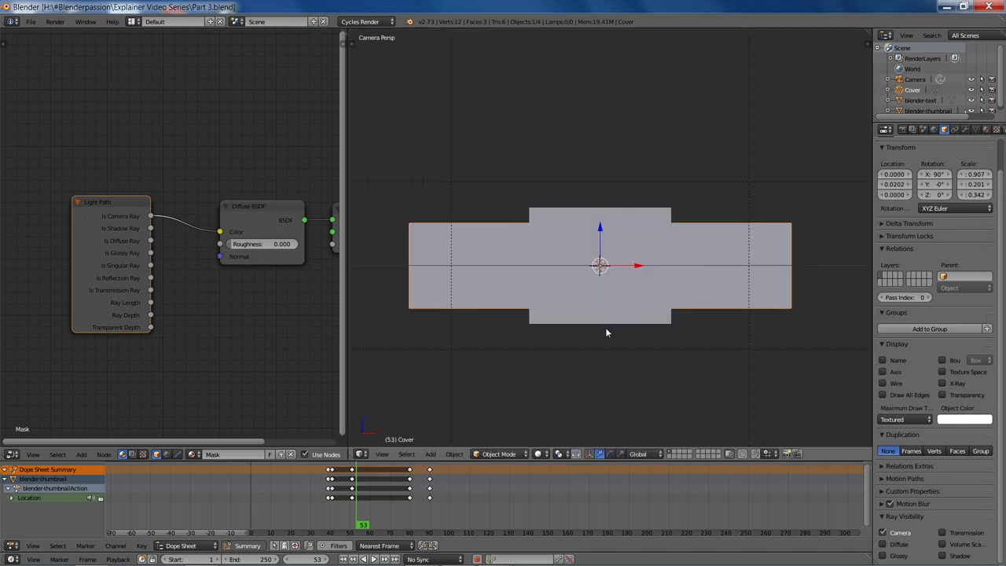
- Set the current frame to 51, select the Cover and blender-text planes together, and return to the solid camera view
{"action": "scroll", "coordinate": [605, 333], "scroll_direction": "down", "scroll_amount": 4}
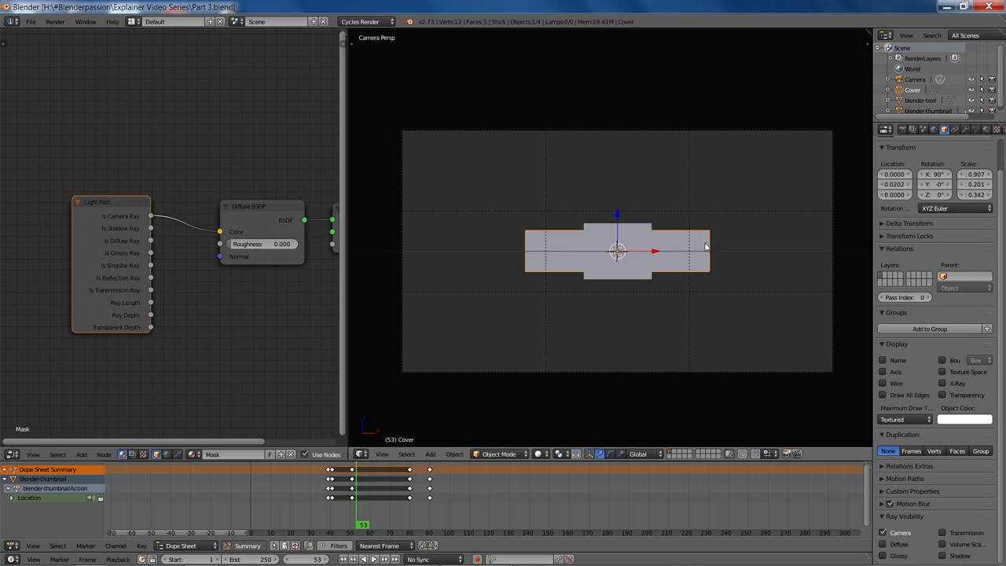
{"action": "middle_click_drag", "start_coordinate": [718, 245], "coordinate": [650, 310]}
{"action": "scroll", "coordinate": [650, 303], "scroll_direction": "up", "scroll_amount": 5}
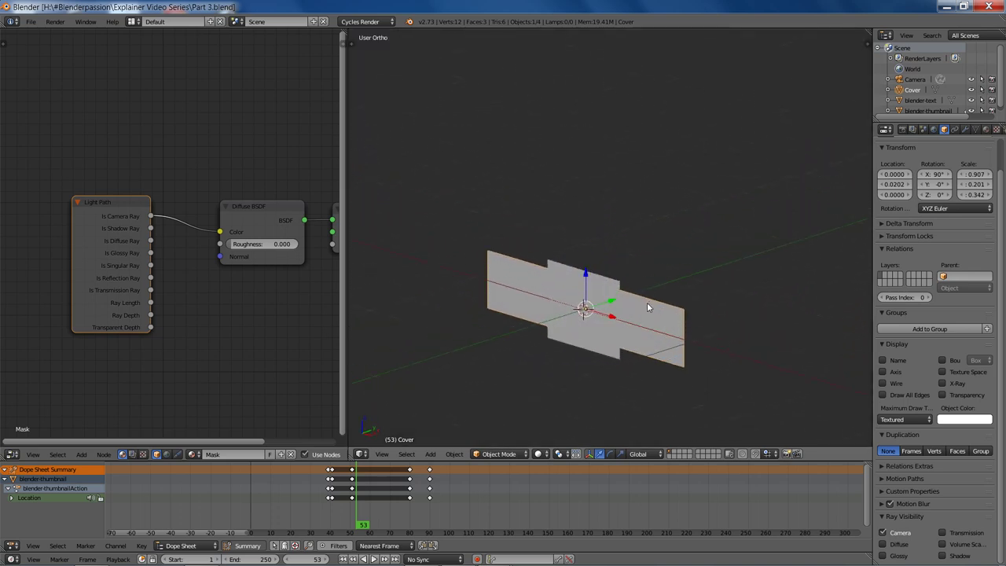
{"action": "scroll", "coordinate": [610, 332], "scroll_direction": "down", "scroll_amount": 1}
{"action": "mouse_move", "coordinate": [367, 503]}
{"action": "left_mouse_down"}
{"action": "mouse_move", "coordinate": [327, 504]}
{"action": "mouse_move", "coordinate": [355, 504]}
{"action": "left_mouse_up"}
{"action": "scroll", "coordinate": [557, 364], "scroll_direction": "up", "scroll_amount": 2}
{"action": "middle_click_drag", "start_coordinate": [558, 364], "coordinate": [507, 357]}
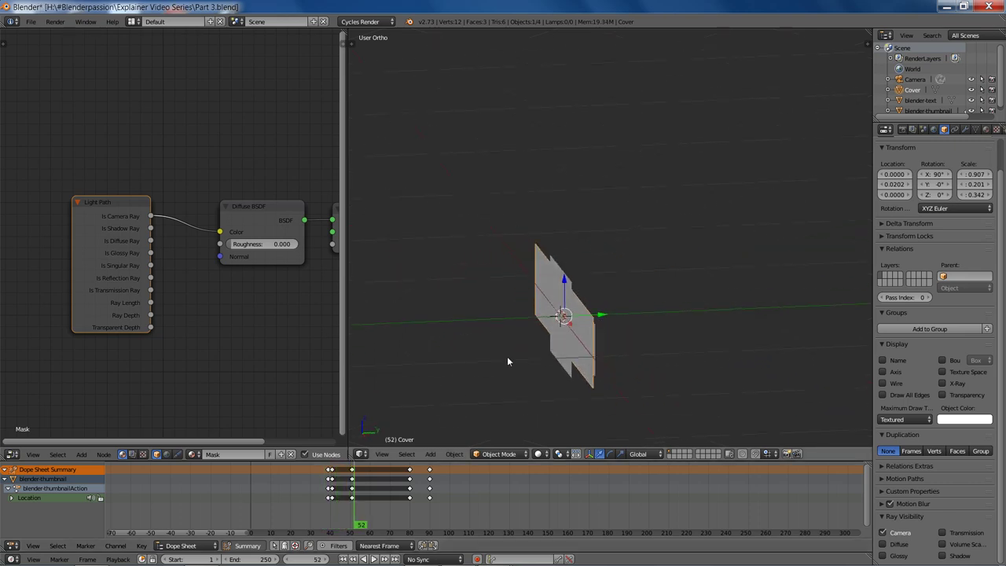
{"action": "left_click_drag", "start_coordinate": [352, 485], "coordinate": [354, 493]}
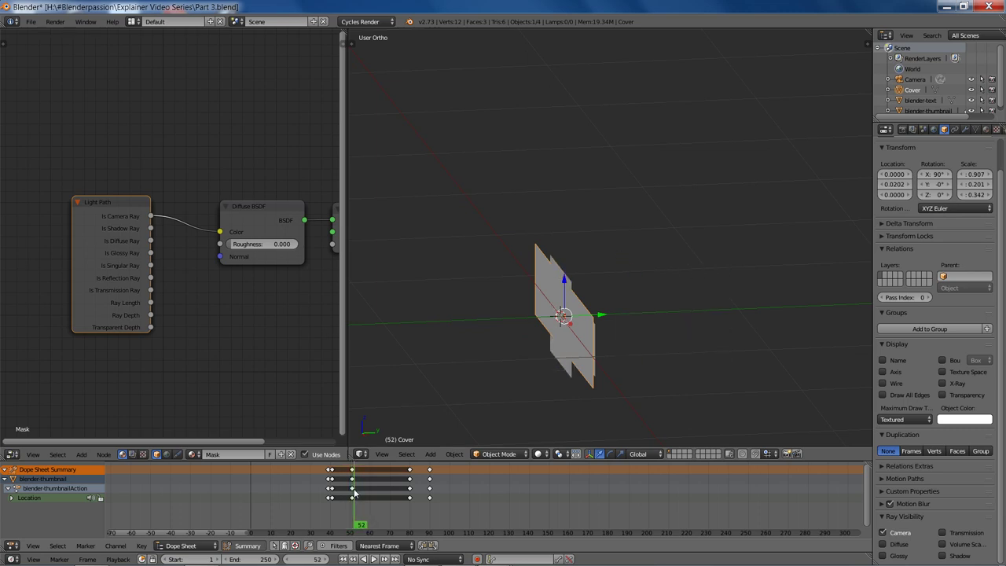
{"action": "middle_click_drag", "start_coordinate": [589, 358], "coordinate": [635, 343]}
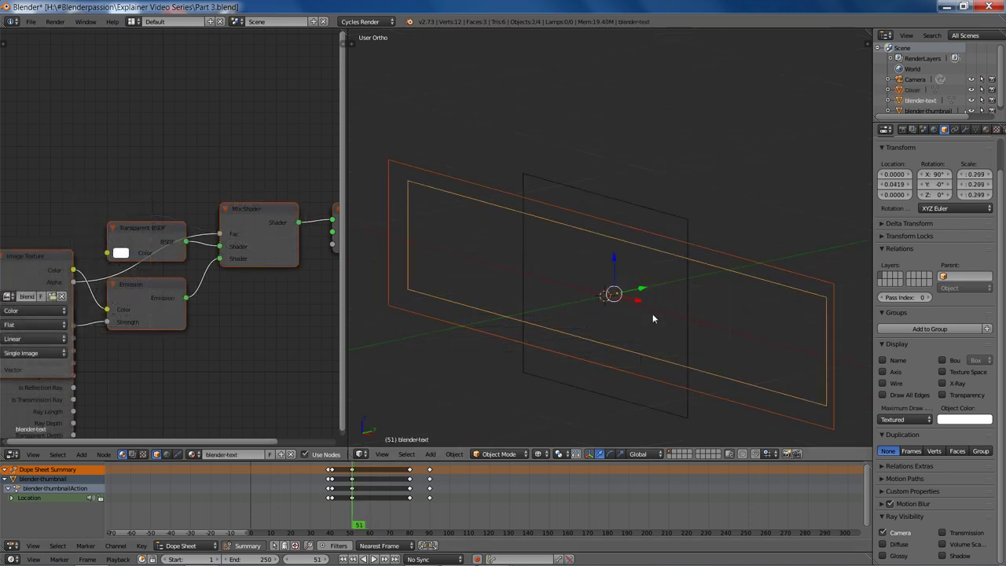
{"action": "key", "text": "KP_0"}
{"action": "key", "text": "z"}
{"action": "middle_click_drag", "start_coordinate": [646, 308], "coordinate": [713, 299], "text": "shift"}
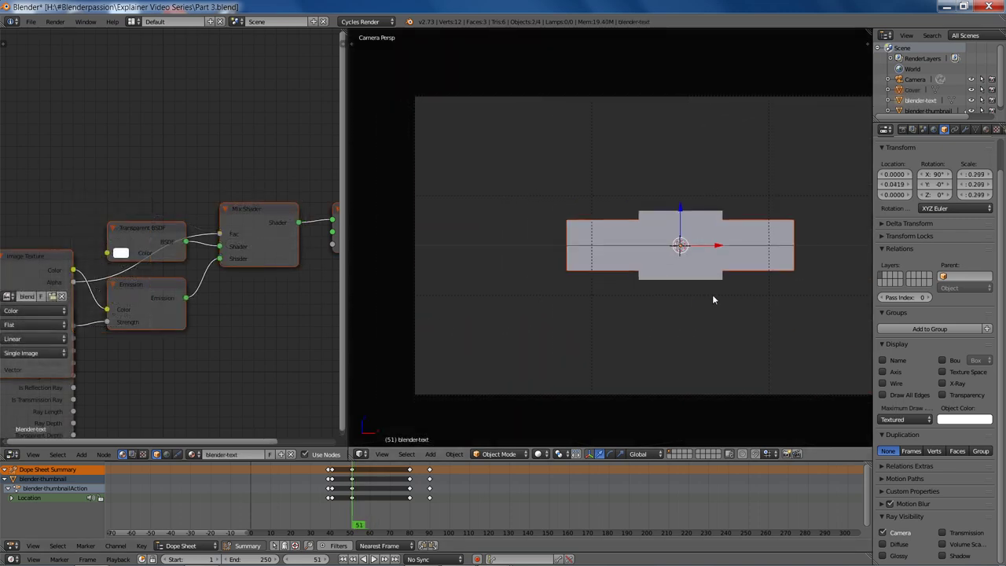
{"action": "key", "text": "g"}
{"action": "key", "text": "x"}
{"action": "right_click", "coordinate": [389, 331]}
- Move the Cover and blender-text planes together along X to about -0.804, then check them briefly in rendered shading
{"action": "middle_click_drag", "start_coordinate": [588, 334], "coordinate": [604, 328], "text": "shift"}
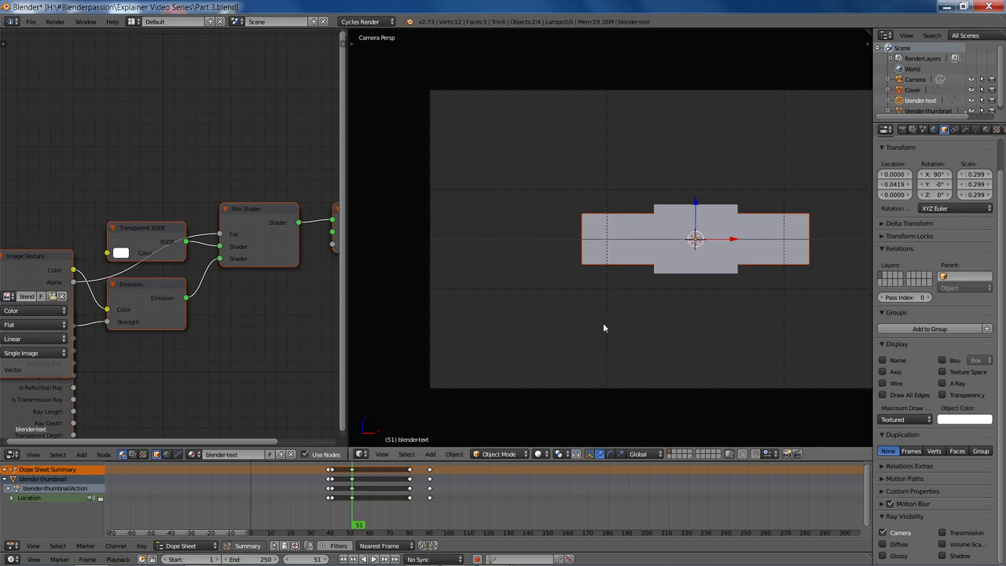
{"action": "scroll", "coordinate": [664, 291], "scroll_direction": "down", "scroll_amount": 1}
{"action": "middle_click_drag", "start_coordinate": [684, 291], "coordinate": [623, 312], "text": "shift"}
{"action": "key", "text": "z"}
{"action": "scroll", "coordinate": [683, 304], "scroll_direction": "up", "scroll_amount": 3}
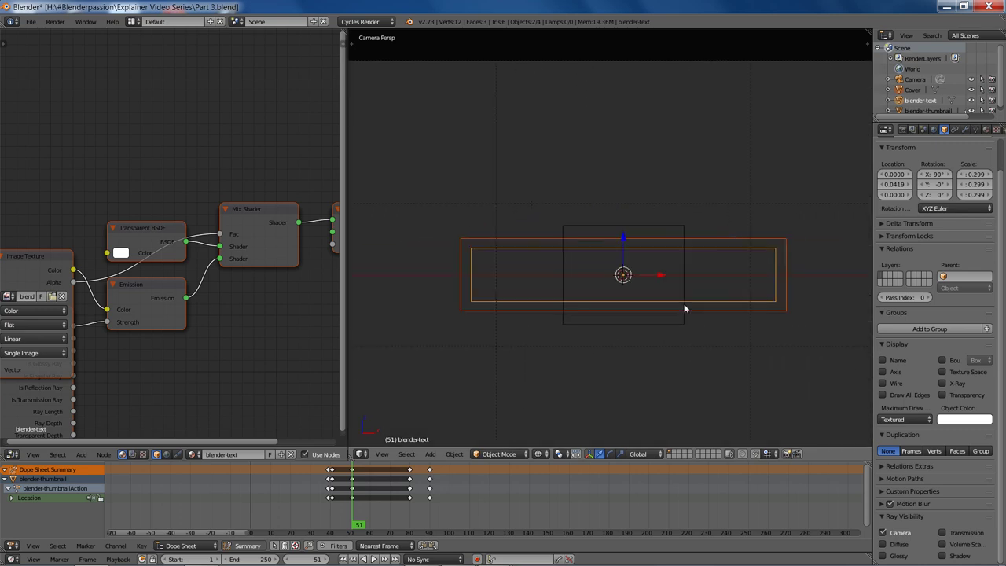
{"action": "key", "text": "z"}
{"action": "key", "text": "g"}
{"action": "key", "text": "x"}
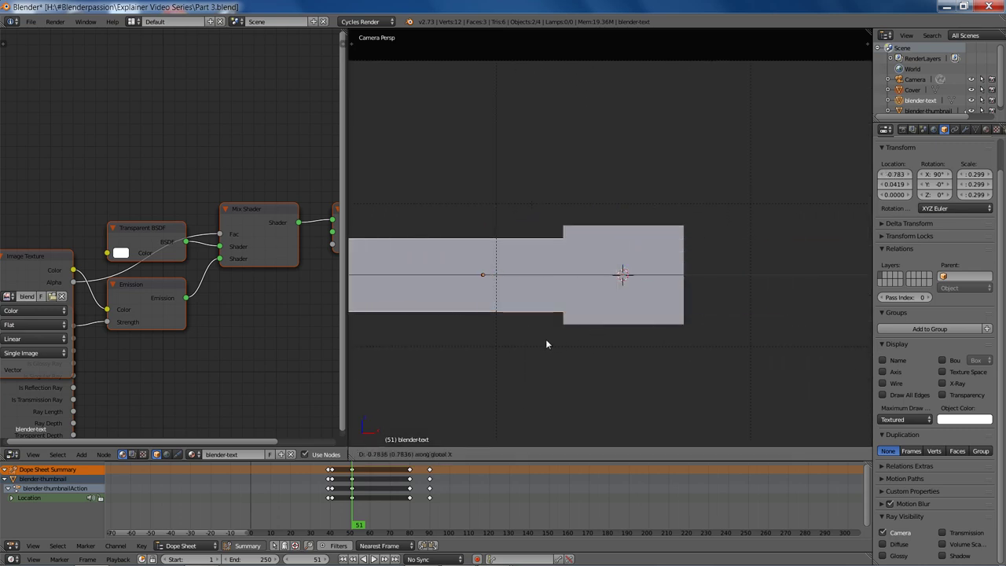
{"action": "left_click", "coordinate": [544, 343]}
{"action": "key", "text": "shift+z"}
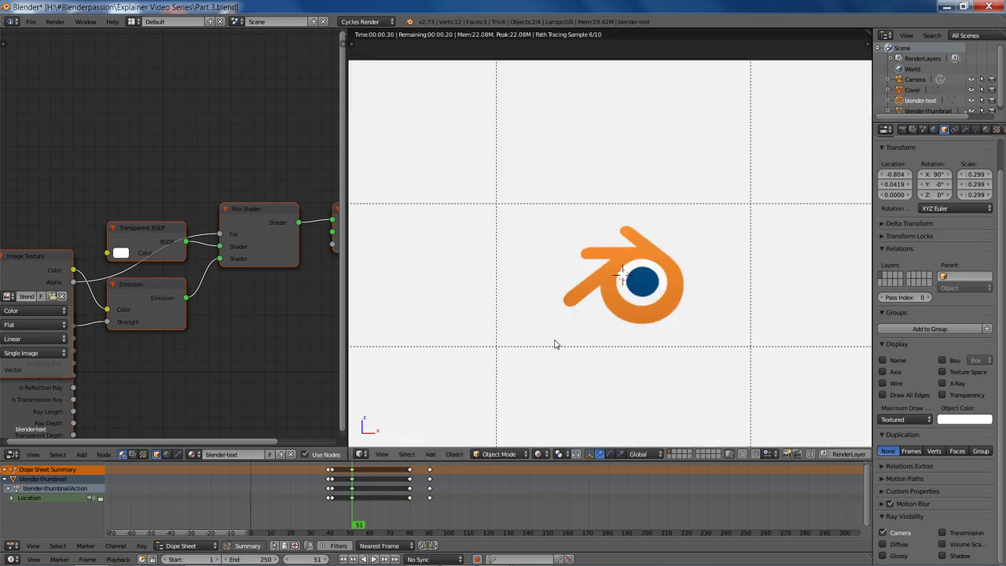
{"action": "key", "text": "z"}
{"action": "key", "text": "z"}
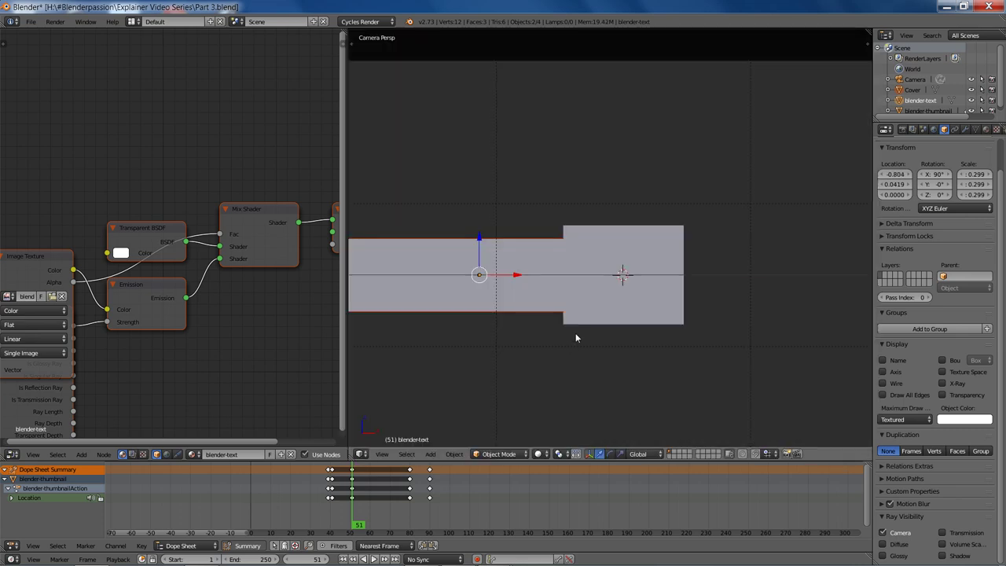
- Insert location keyframes for the Cover and blender-text planes at frame 51 and collapse the object channels in the Dope Sheet
{"action": "key", "text": "g"}
{"action": "key", "text": "x"}
{"action": "key", "text": "Escape"}
{"action": "scroll", "coordinate": [579, 335], "scroll_direction": "down", "scroll_amount": 4}
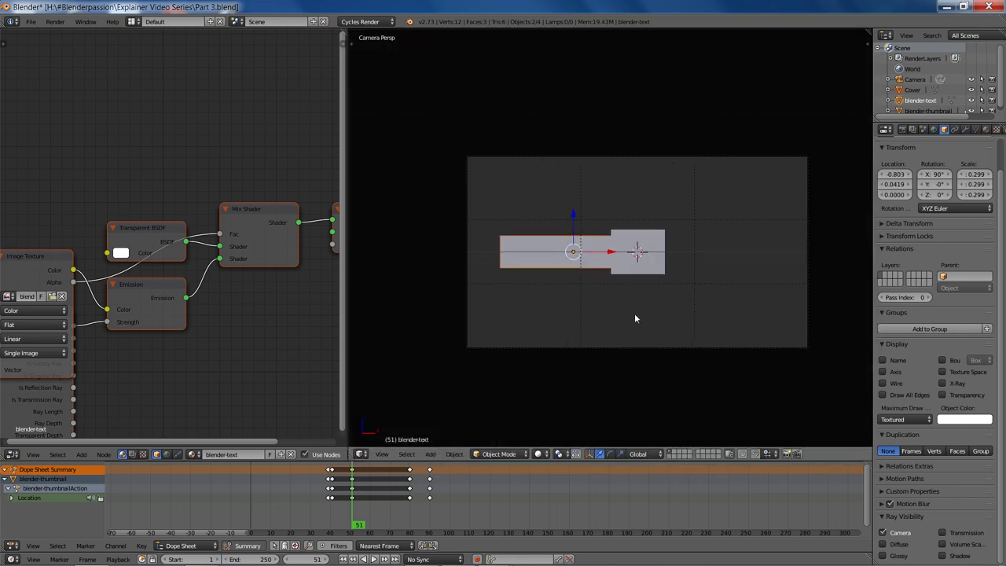
{"action": "key", "text": "i"}
{"action": "left_click", "coordinate": [619, 328]}
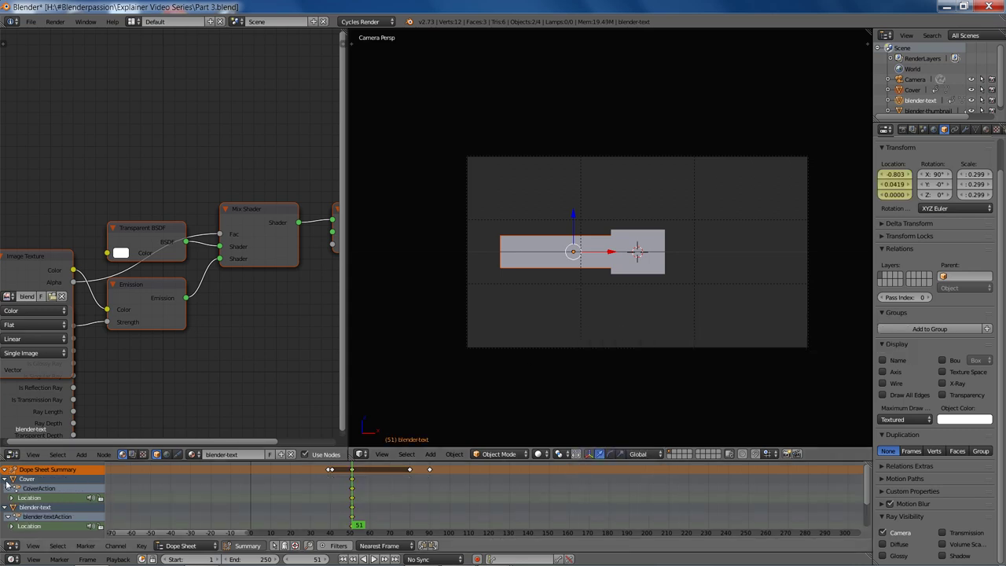
{"action": "left_click_drag", "start_coordinate": [6, 480], "coordinate": [4, 500]}
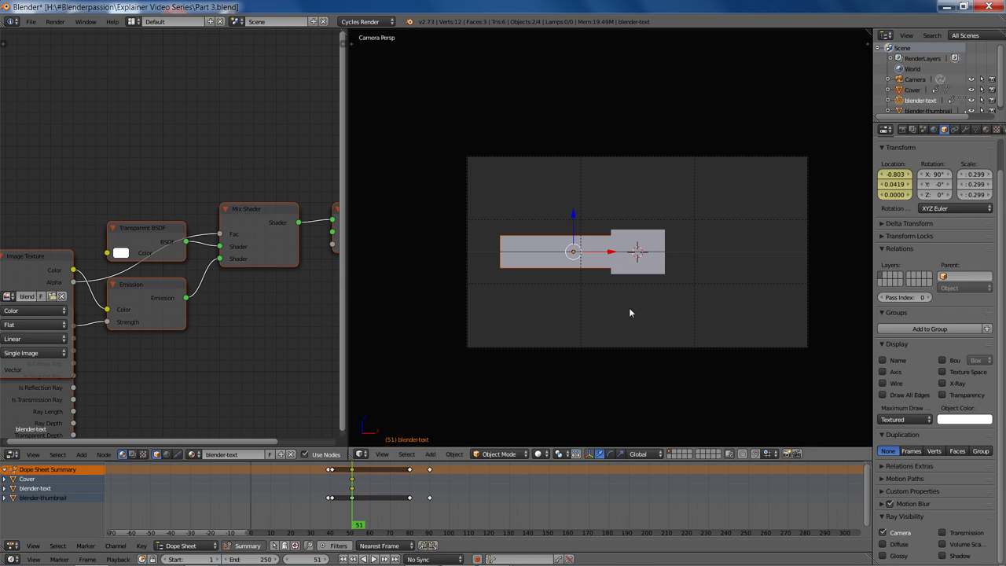
- At frame 50, move both planes along X out of the camera frame to about -3.223 and insert location keyframes
{"action": "key", "text": "Left"}
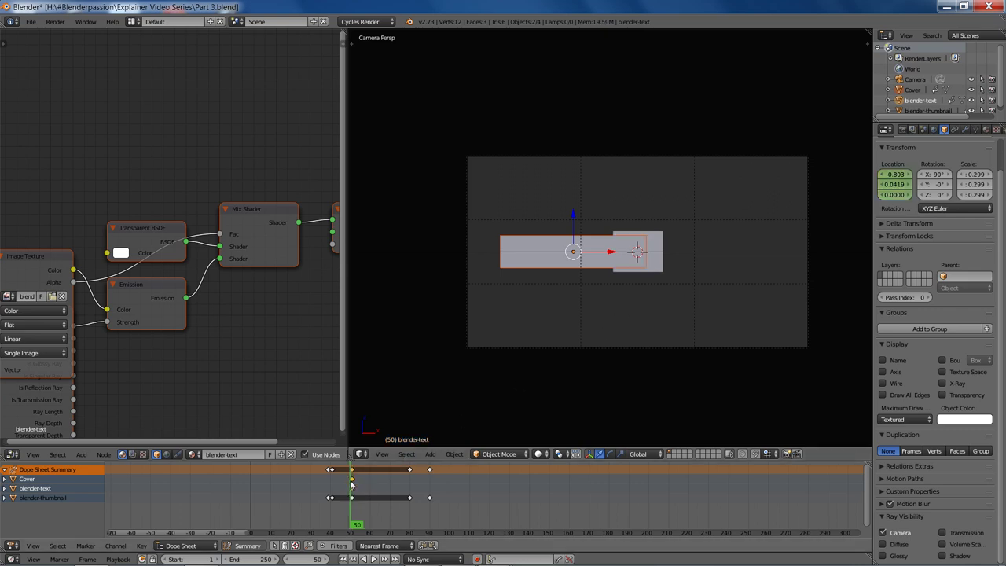
{"action": "key", "text": "g"}
{"action": "key", "text": "x"}
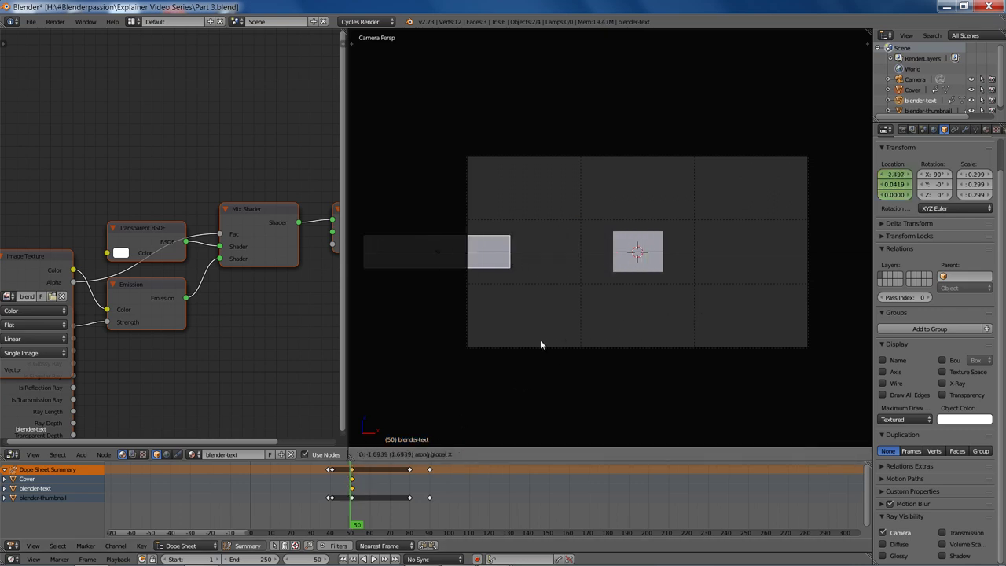
{"action": "left_click", "coordinate": [507, 340]}
{"action": "key", "text": "i"}
{"action": "left_click", "coordinate": [591, 305]}
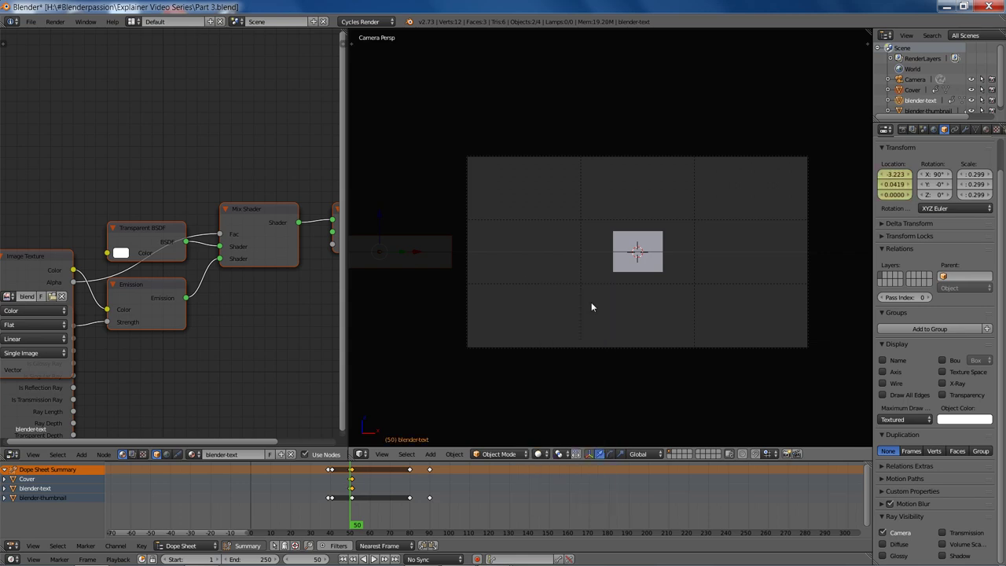
- Step back and forth between frames 50 and 51 to check the text and cover planes' jump
{"action": "key", "text": "a"}
{"action": "middle_click_drag", "start_coordinate": [374, 489], "coordinate": [394, 489]}
{"action": "mouse_move", "coordinate": [370, 485]}
{"action": "left_mouse_down"}
{"action": "mouse_move", "coordinate": [359, 486]}
{"action": "mouse_move", "coordinate": [372, 487]}
{"action": "left_mouse_up"}
{"action": "key", "text": "Right"}
{"action": "key", "text": "Right"}
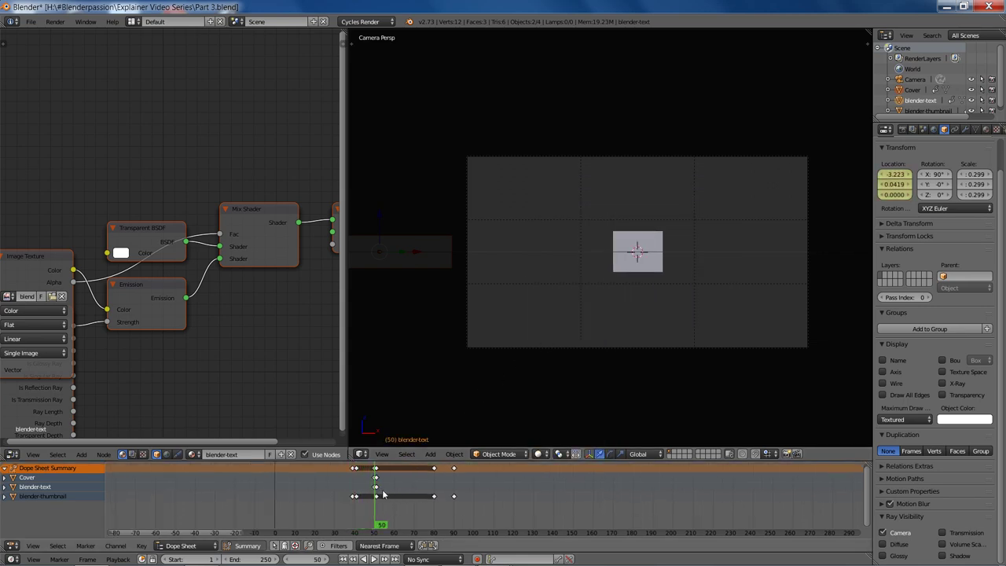
{"action": "key", "text": "Right"}
{"action": "key", "text": "Left"}
{"action": "key", "text": "Right"}
{"action": "key", "text": "Left"}
{"action": "key", "text": "Right"}
- Select the blender-thumbnail plane and preview frame 51 through the camera in rendered shading
{"action": "middle_click_drag", "start_coordinate": [696, 321], "coordinate": [652, 330]}
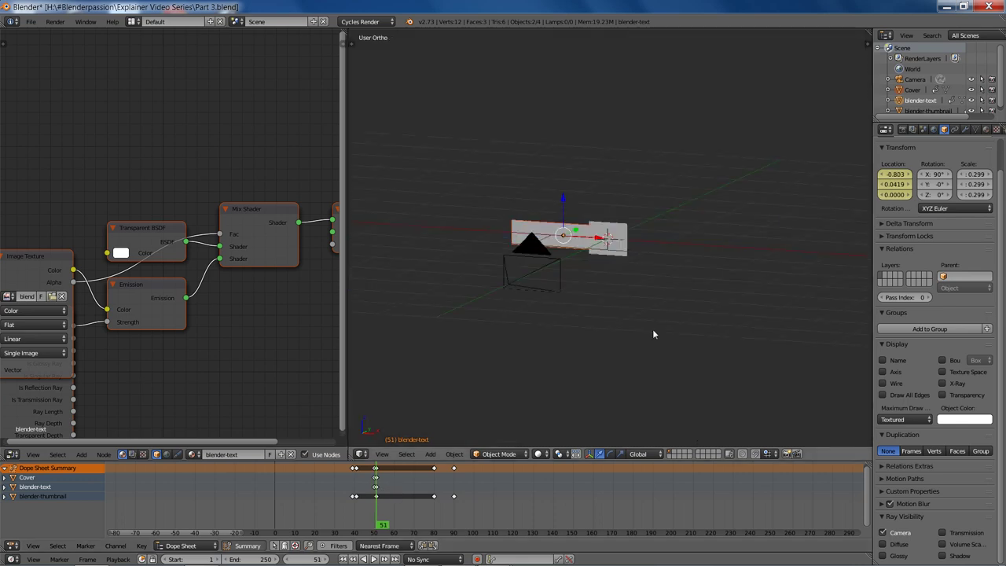
{"action": "scroll", "coordinate": [638, 318], "scroll_direction": "up", "scroll_amount": 7}
{"action": "scroll", "coordinate": [570, 293], "scroll_direction": "down", "scroll_amount": 1}
{"action": "middle_click_drag", "start_coordinate": [569, 293], "coordinate": [609, 291]}
{"action": "scroll", "coordinate": [609, 291], "scroll_direction": "up", "scroll_amount": 1}
{"action": "right_click", "coordinate": [666, 243]}
{"action": "key", "text": "KP_0"}
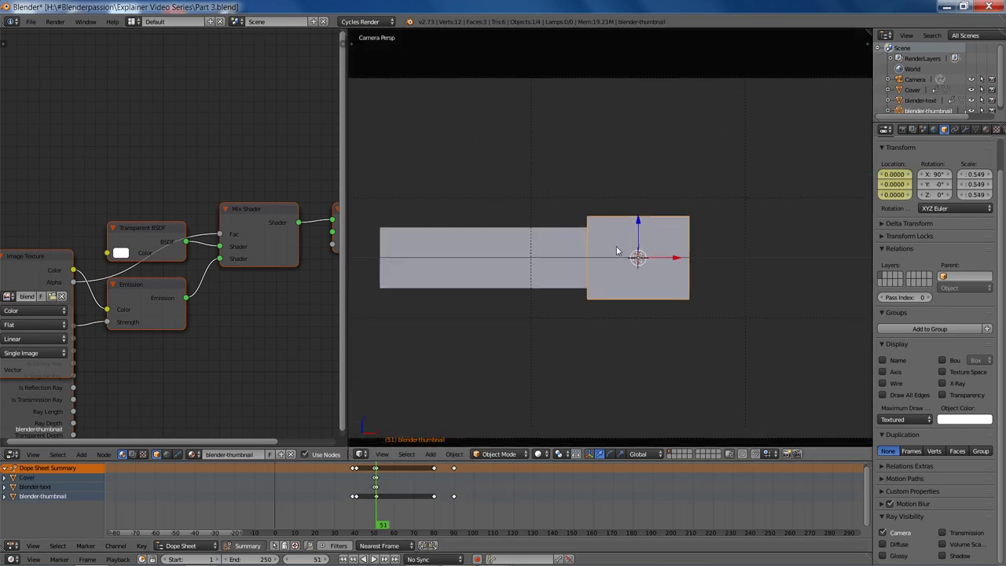
{"action": "key", "text": "shift+z"}
{"action": "key", "text": "shift+z"}
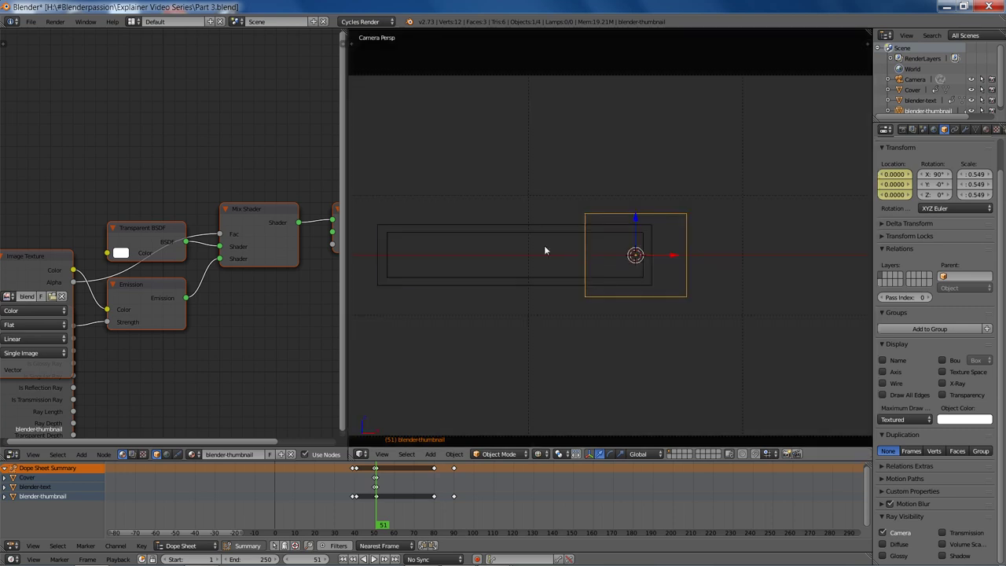
- Hide the Cover plane, deselect everything, and show the camera view in rendered shading
{"action": "right_click", "coordinate": [525, 228]}
{"action": "key", "text": "a"}
{"action": "key", "text": "shift+z"}
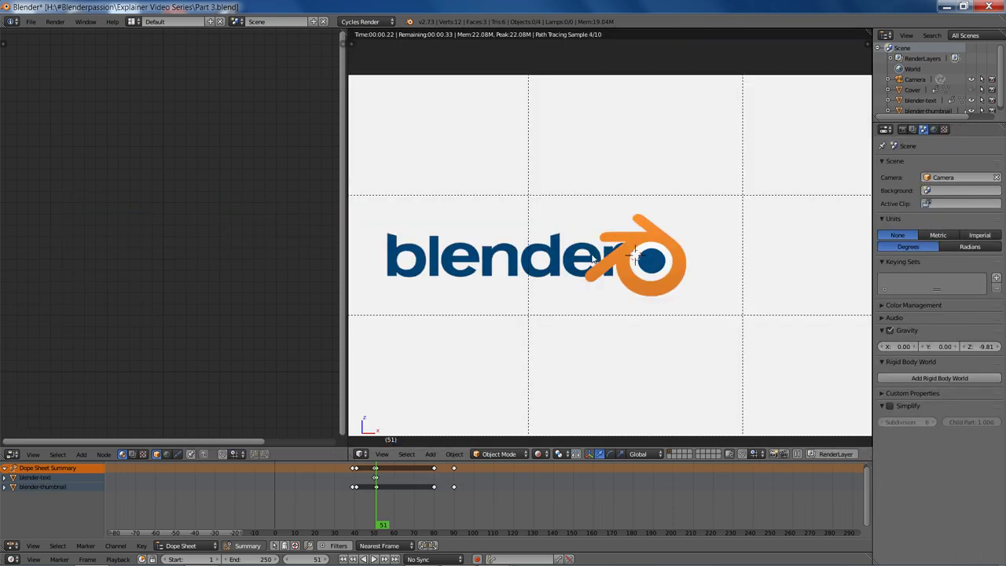
- Try sliding the blender-thumbnail logo along X over the text to about -1.05
{"action": "key", "text": "x"}
{"action": "right_click", "coordinate": [656, 263]}
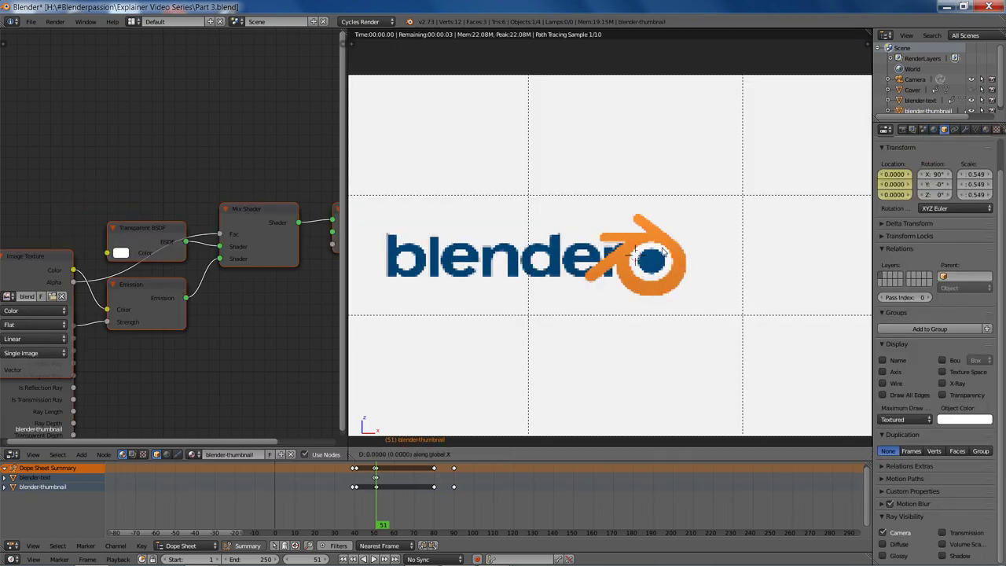
{"action": "key", "text": "g"}
{"action": "key", "text": "x"}
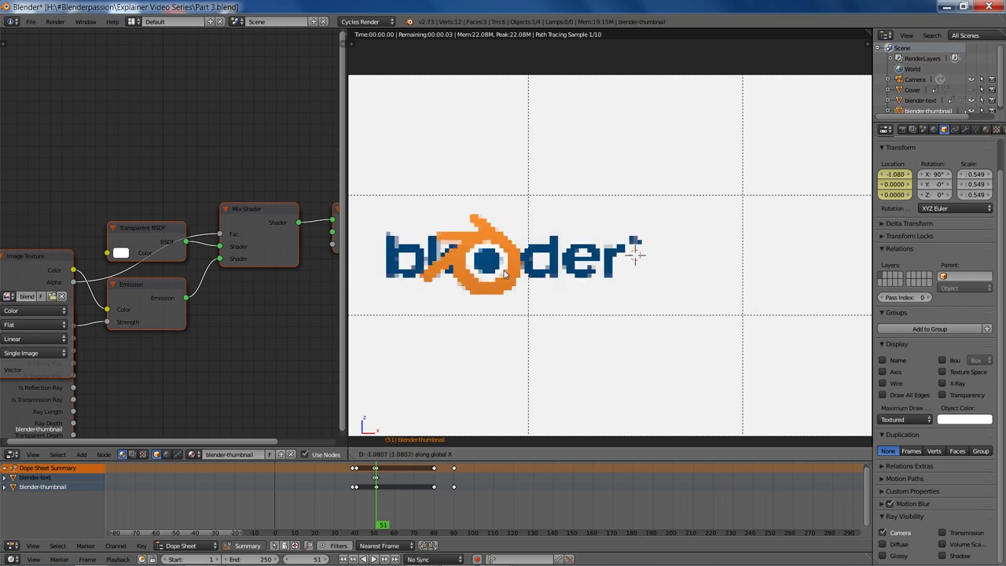
{"action": "left_click", "coordinate": [509, 274]}
- Try sliding the blender-text plane along X to about 0.256, beside the logo
{"action": "right_click", "coordinate": [582, 259]}
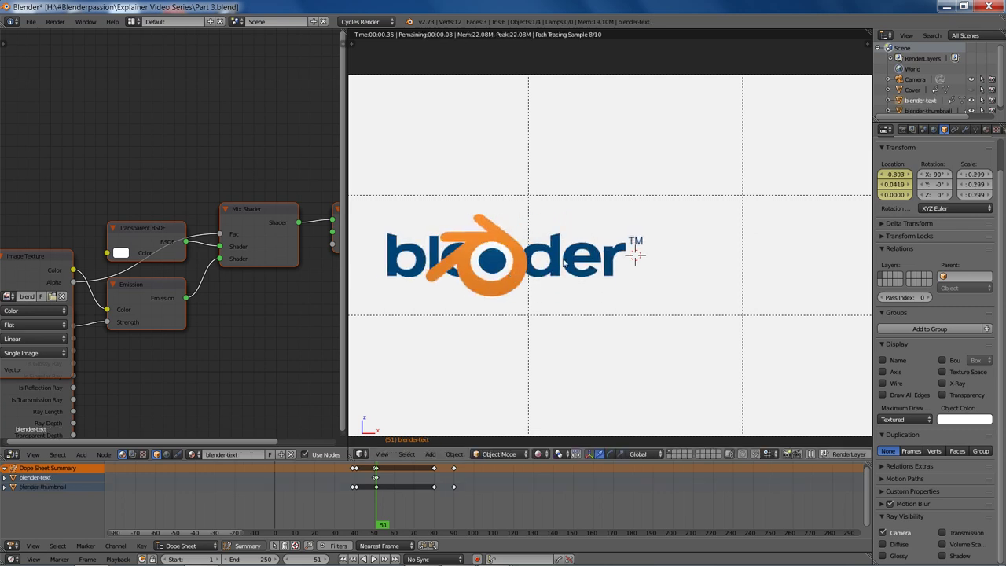
{"action": "key", "text": "g"}
{"action": "key", "text": "x"}
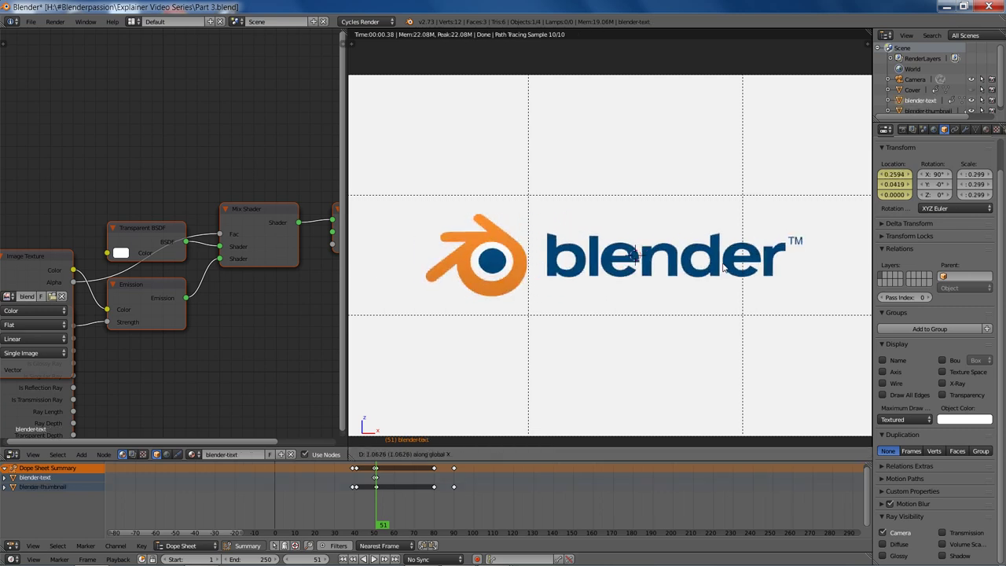
{"action": "left_click", "coordinate": [722, 267]}
{"action": "scroll", "coordinate": [722, 267], "scroll_direction": "down", "scroll_amount": 2}
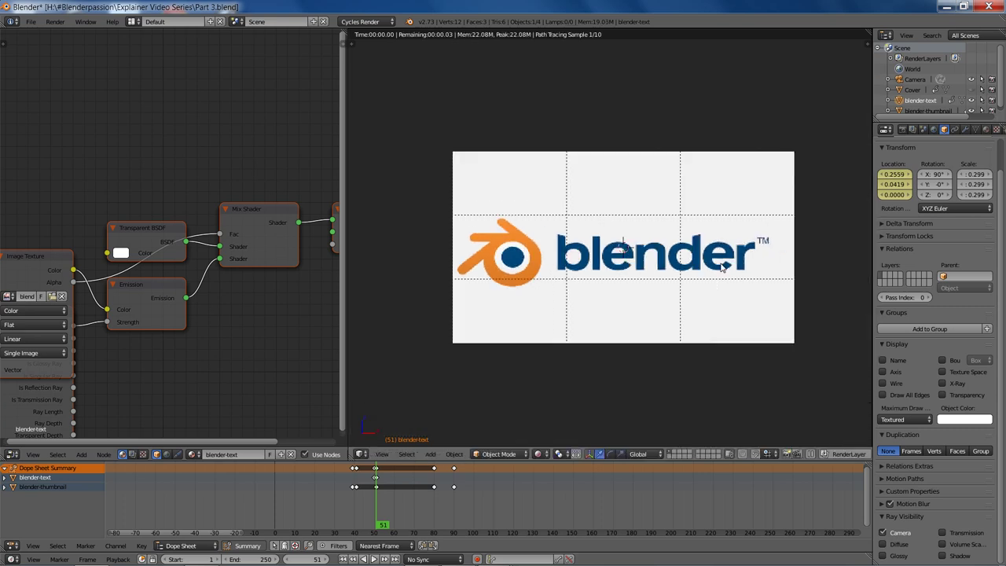
- Leave rendered shading and clear the blender-thumbnail plane's location
{"action": "key", "text": "shift+z"}
{"action": "right_click", "coordinate": [647, 272]}
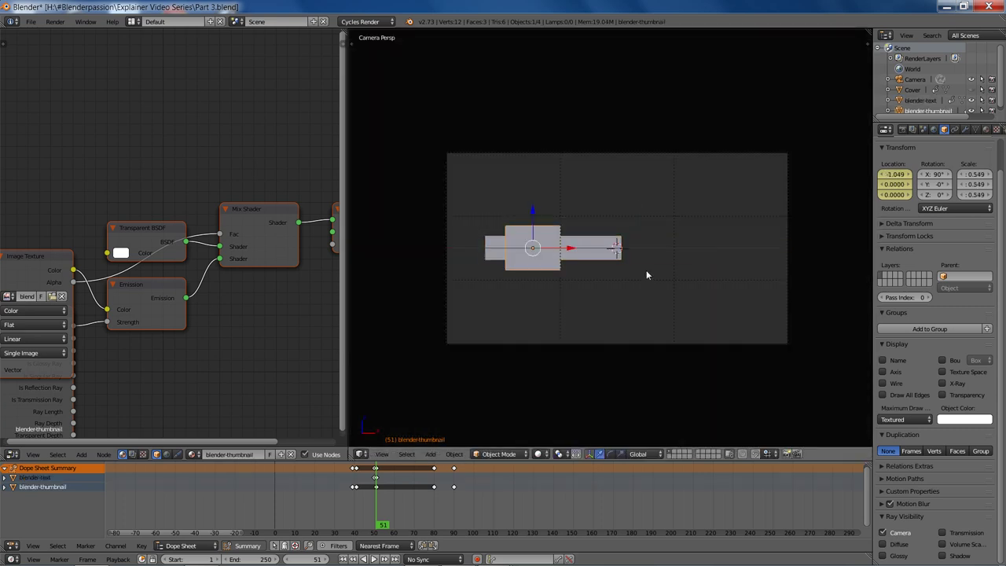
{"action": "key", "text": "alt+g"}
- Unhide the Cover plane, deselect everything, and save the file over the existing one
{"action": "scroll", "coordinate": [646, 275], "scroll_direction": "up", "scroll_amount": 3}
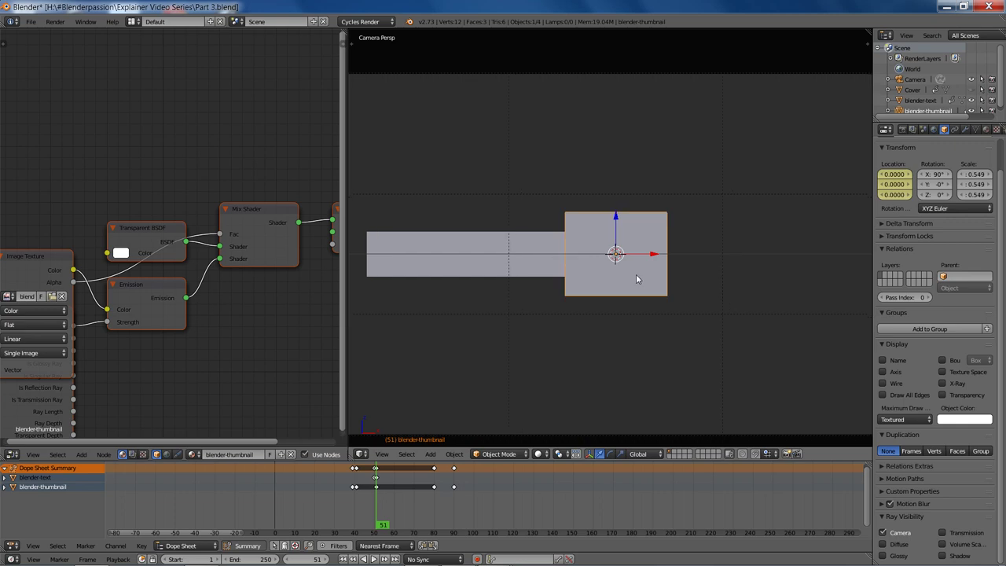
{"action": "key", "text": "alt+h"}
{"action": "key", "text": "a"}
{"action": "key", "text": "ctrl+s"}
{"action": "left_click", "coordinate": [634, 288]}
{"action": "middle_click_drag", "start_coordinate": [644, 300], "coordinate": [624, 305], "text": "shift"}
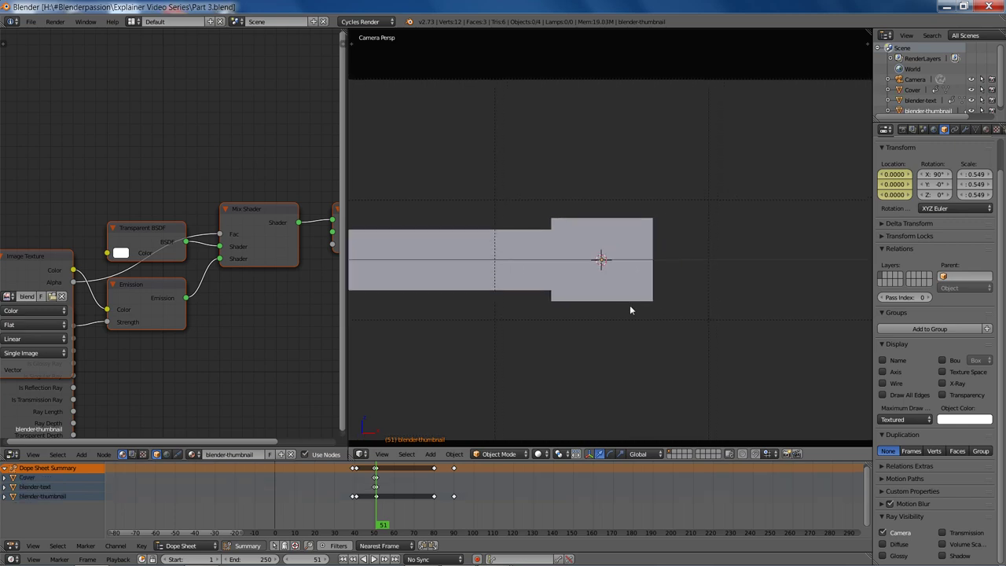
- Select the blender-thumbnail plane and advance the timeline 10 frames to frame 61
{"action": "right_click", "coordinate": [630, 218]}
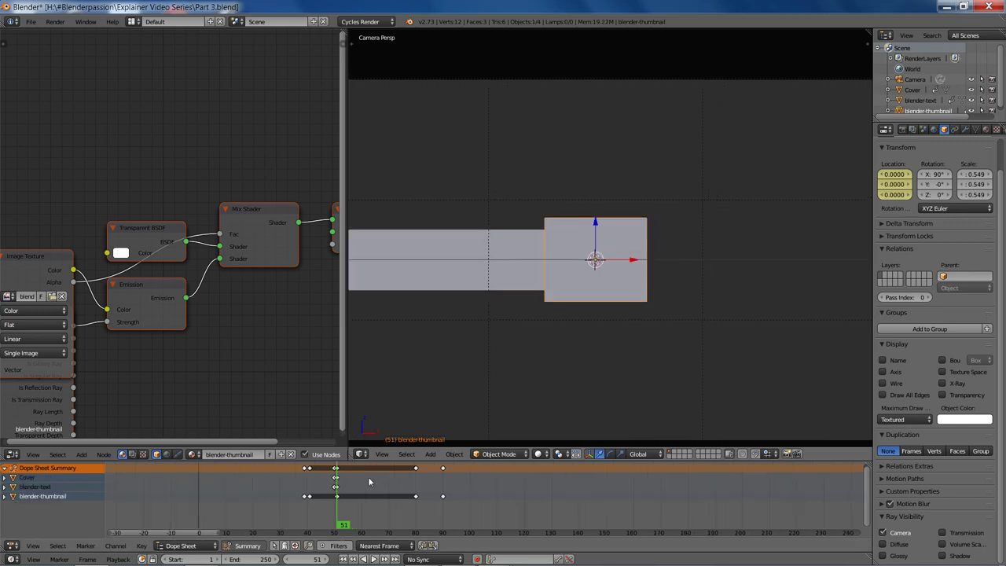
{"action": "scroll", "coordinate": [472, 491], "scroll_direction": "up", "scroll_amount": 6}
{"action": "middle_click_drag", "start_coordinate": [570, 491], "coordinate": [487, 500]}
{"action": "scroll", "coordinate": [472, 502], "scroll_direction": "up", "scroll_amount": 3}
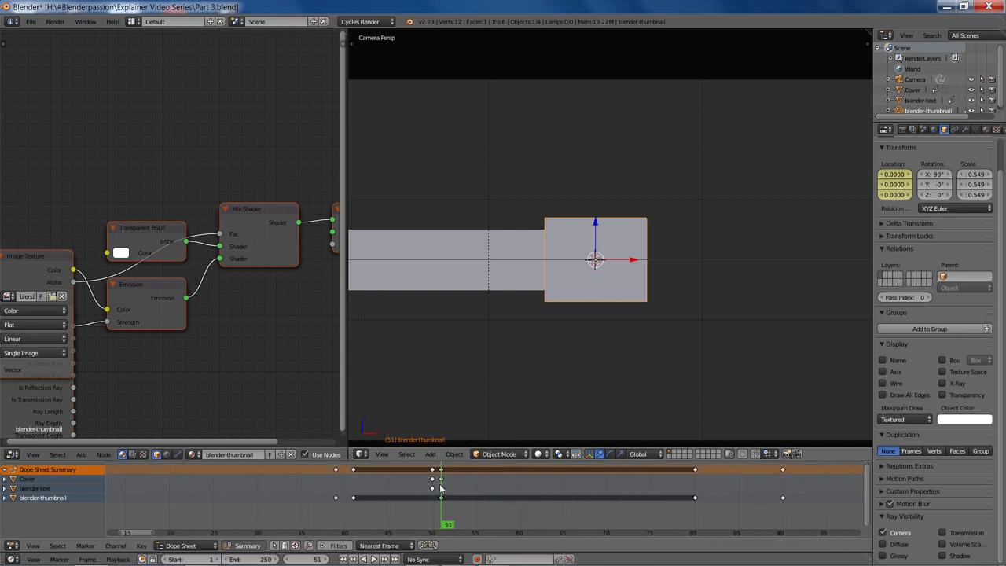
{"action": "key", "text": "shift+Up"}
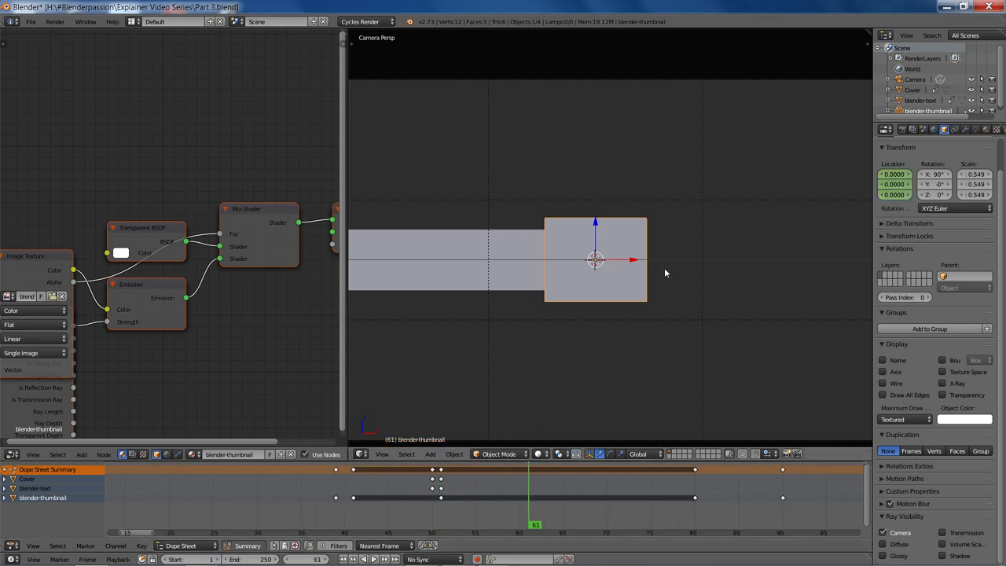
{"action": "scroll", "coordinate": [666, 268], "scroll_direction": "down", "scroll_amount": 1}
{"action": "key", "text": "g"}
{"action": "key", "text": "x"}
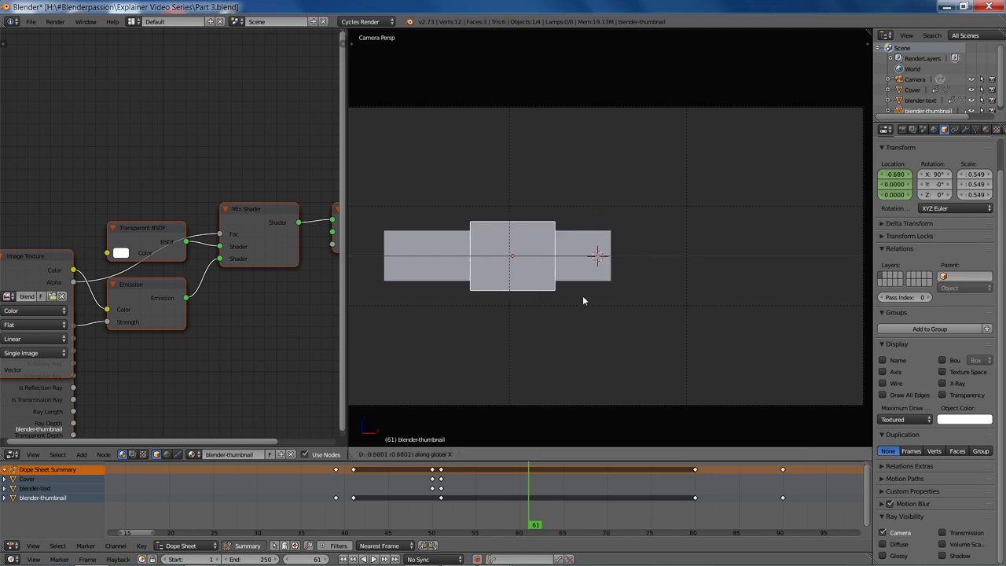
{"action": "left_click", "coordinate": [582, 295]}
- Hide the Cover plane, switch to rendered shading, and select the blender-thumbnail logo
{"action": "right_click", "coordinate": [500, 234]}
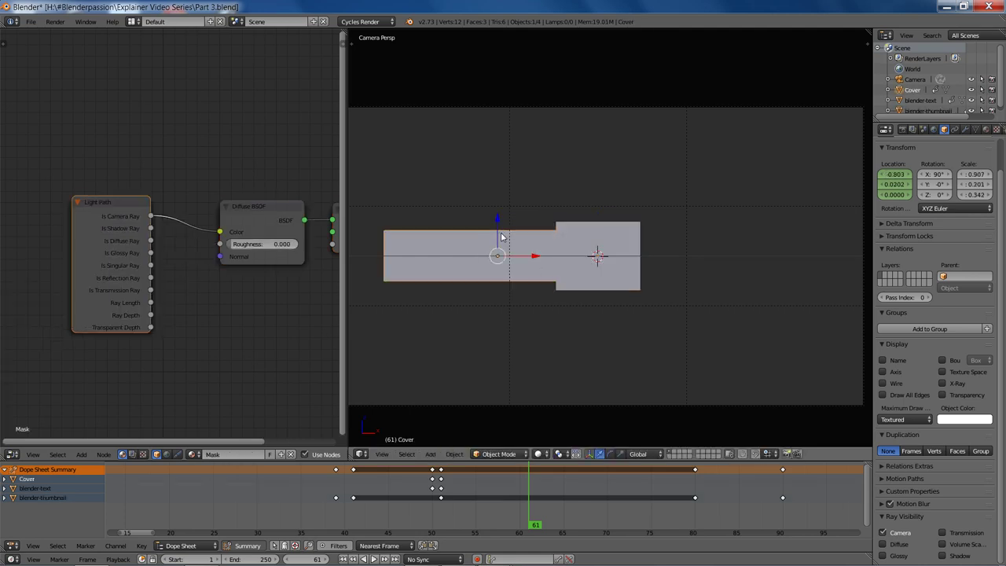
{"action": "key", "text": "h"}
{"action": "right_click", "coordinate": [609, 246]}
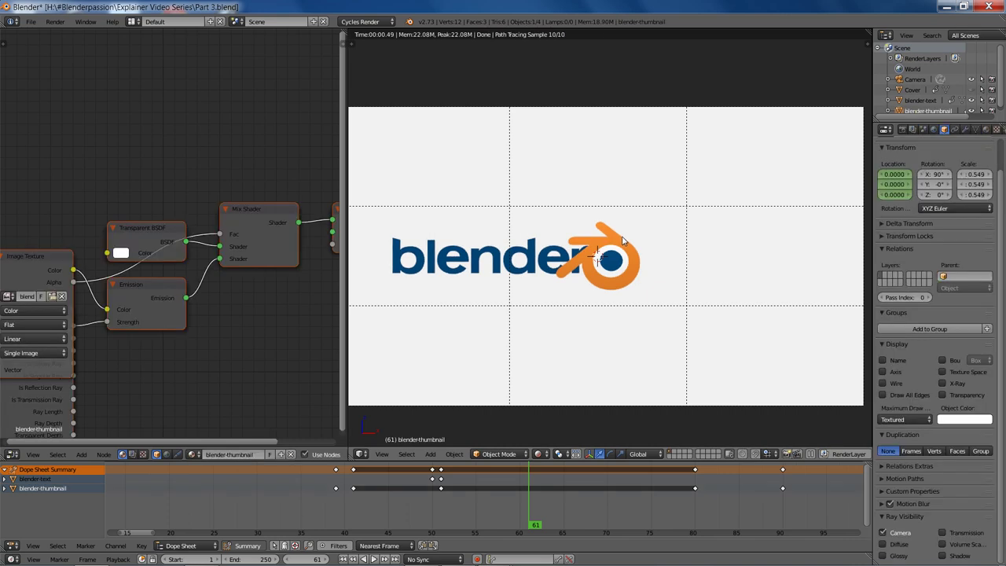
- Slide the blender-text plane along X to the other side of the logo at frame 61
{"action": "right_click", "coordinate": [417, 247]}
{"action": "key", "text": "g"}
{"action": "key", "text": "x"}
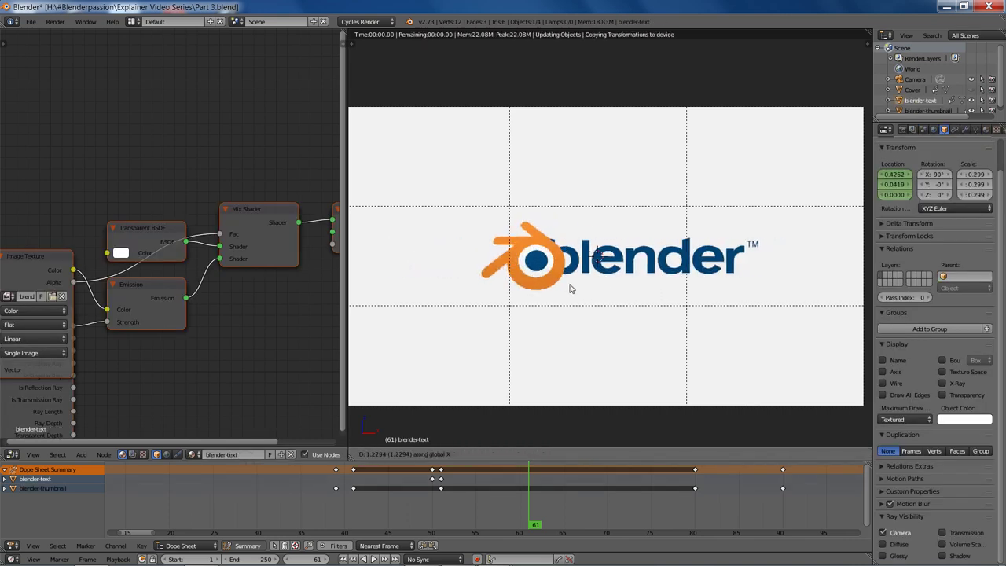
{"action": "left_click", "coordinate": [566, 283]}
- Slide the blender-thumbnail logo along X to about -0.910, just clear of the text's first letter
{"action": "right_click", "coordinate": [537, 256]}
{"action": "key", "text": "g"}
{"action": "key", "text": "x"}
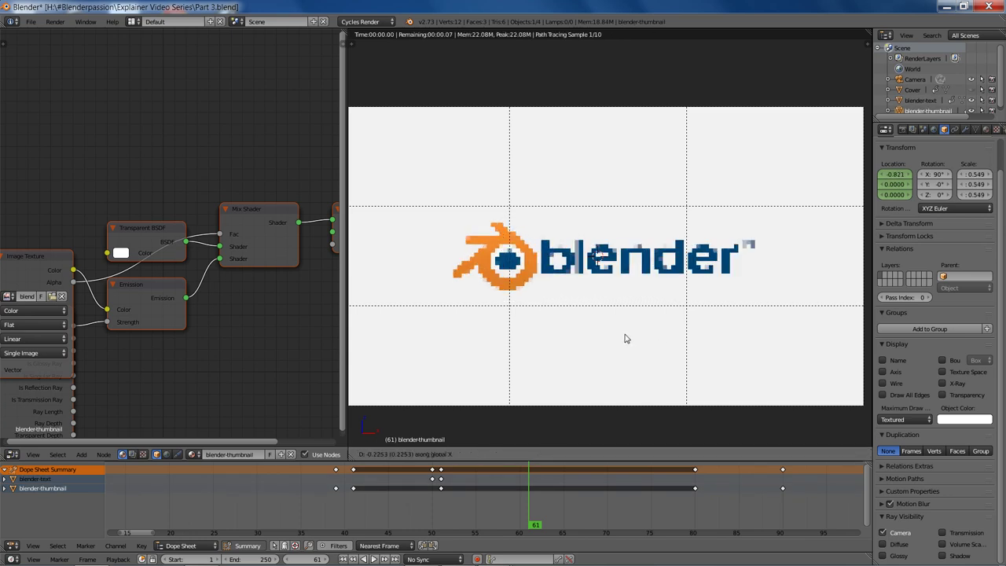
{"action": "left_click", "coordinate": [594, 337]}
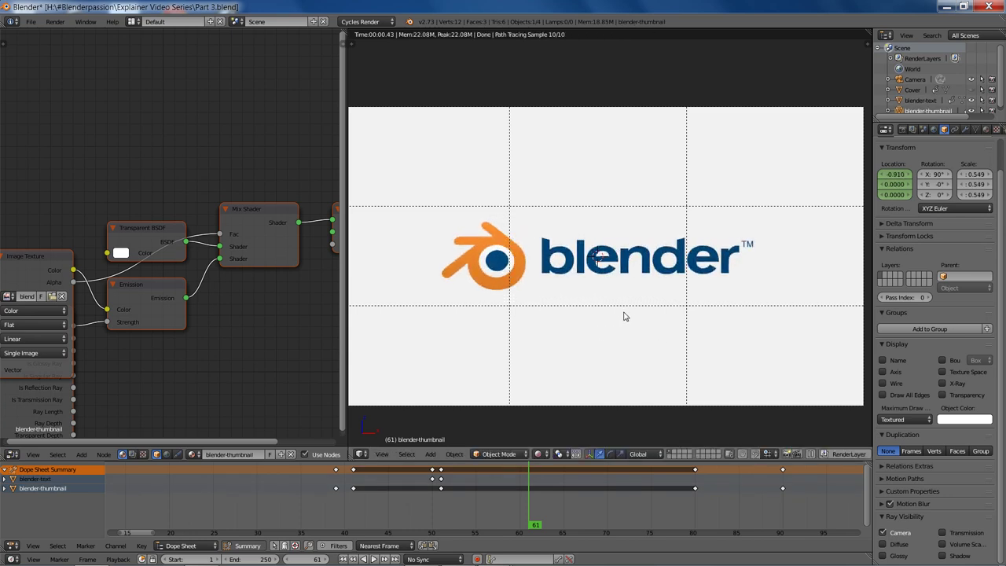
{"action": "middle_click_drag", "start_coordinate": [625, 316], "coordinate": [622, 317], "text": "shift"}
{"action": "scroll", "coordinate": [626, 315], "scroll_direction": "down", "scroll_amount": 1}
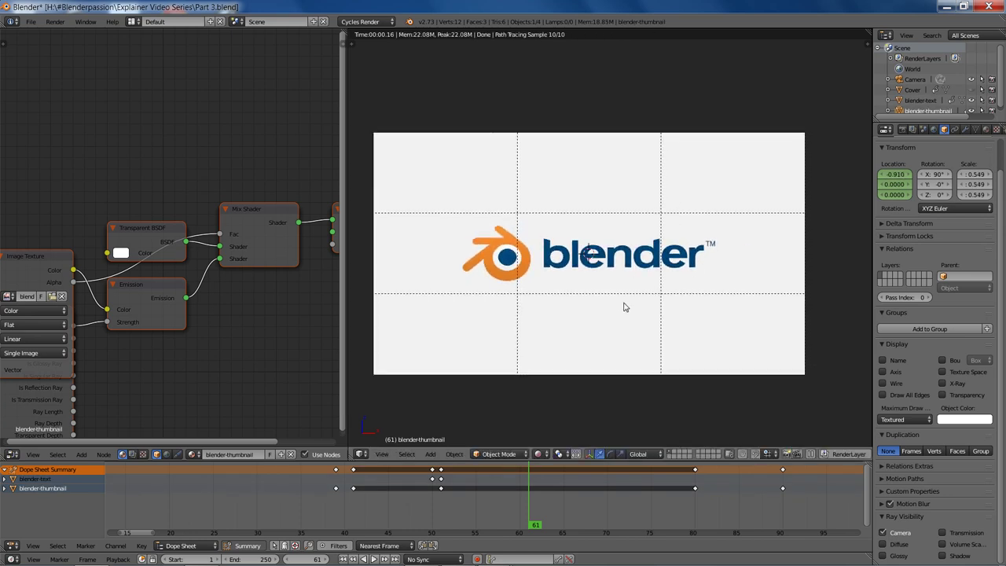
- Nudge the blender-text plane along X to about 0.3375, closer to the logo
{"action": "right_click", "coordinate": [662, 264]}
{"action": "key", "text": "g"}
{"action": "key", "text": "x"}
{"action": "left_click", "coordinate": [623, 300]}
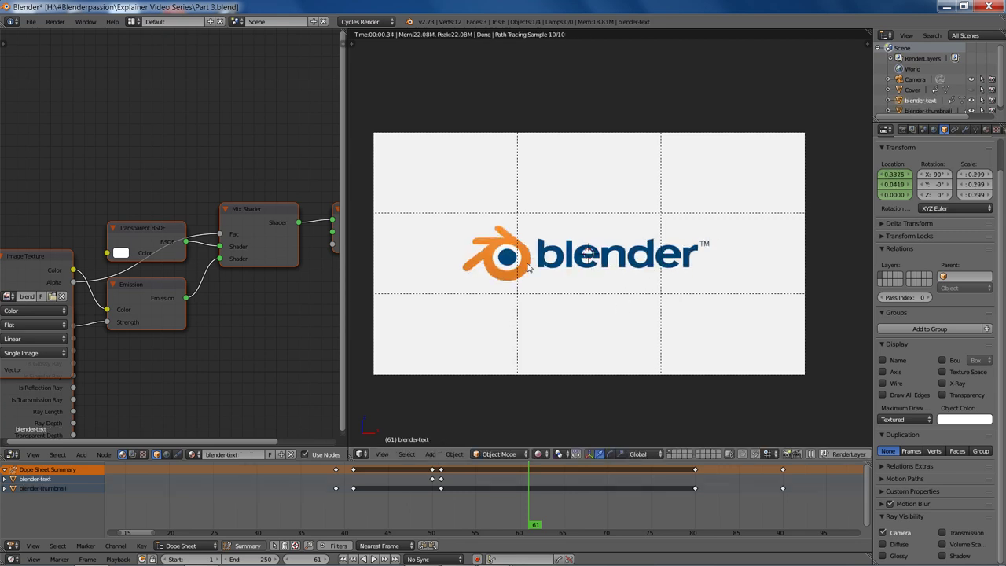
- Add the logo to the selection and shift both planes along X, bringing the logo to about -0.925
{"action": "right_click", "coordinate": [530, 269], "text": "shift"}
{"action": "key", "text": "g"}
{"action": "key", "text": "x"}
{"action": "left_click", "coordinate": [695, 360]}
- Return to solid shading and keyframe the location of both the logo and text planes at frame 61
{"action": "key", "text": "shift+z"}
{"action": "scroll", "coordinate": [566, 285], "scroll_direction": "up", "scroll_amount": 1}
{"action": "middle_click_drag", "start_coordinate": [551, 276], "coordinate": [563, 269], "text": "shift"}
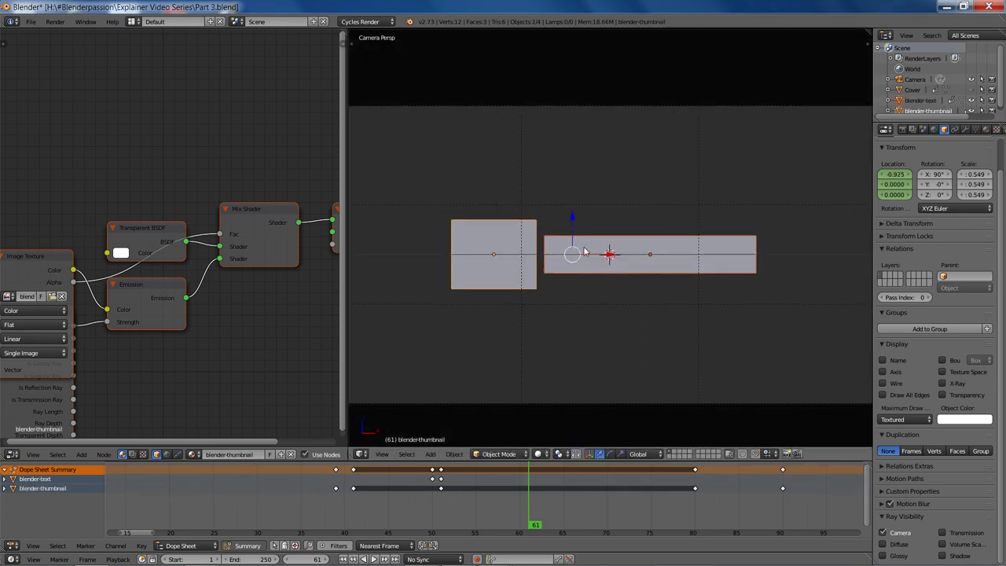
{"action": "key", "text": "i"}
{"action": "left_click", "coordinate": [611, 280]}
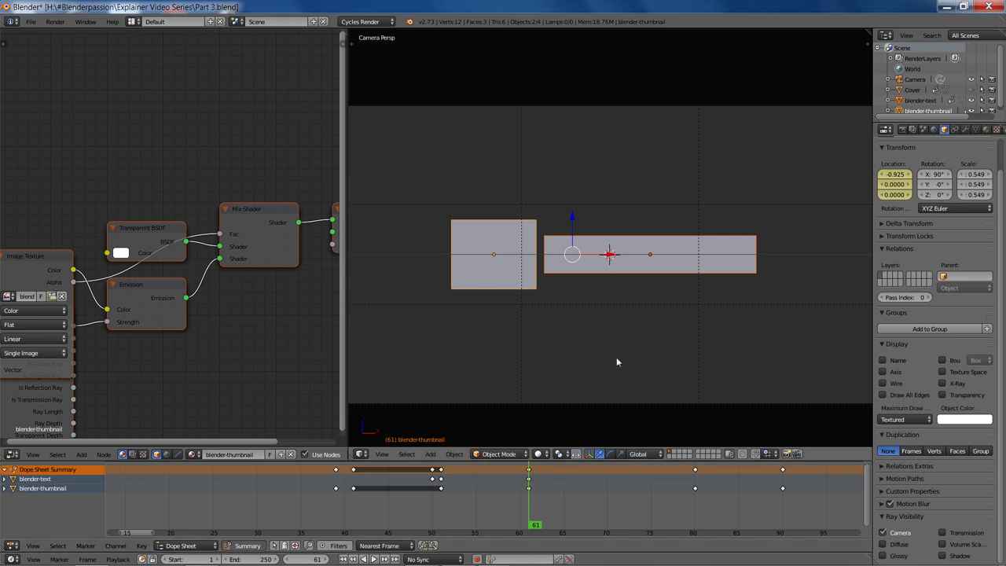
- Unhide the Cover plane and select it alone
{"action": "key", "text": "alt+h"}
{"action": "key", "text": "a"}
{"action": "right_click", "coordinate": [566, 249]}
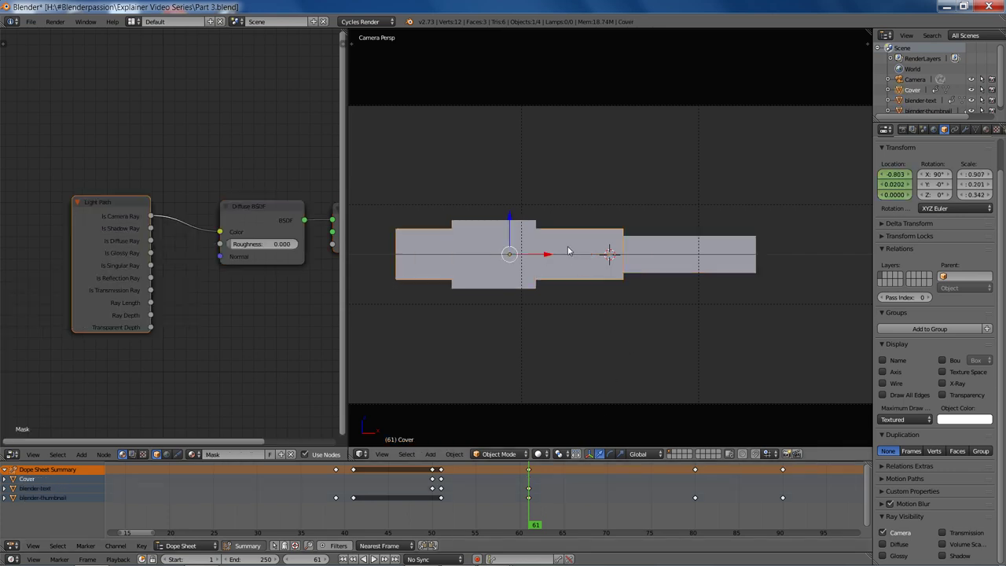
{"action": "key", "text": "g"}
{"action": "right_click", "coordinate": [614, 258]}
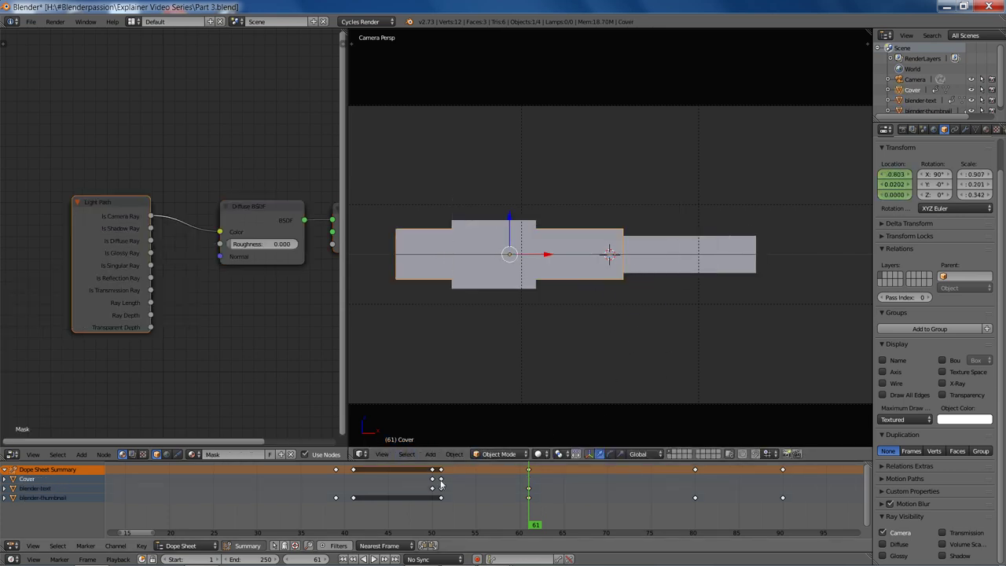
- Scrub between frames 52 and 54 in rendered shading to check how the Cover masks the text behind the logo
{"action": "mouse_move", "coordinate": [470, 495]}
{"action": "left_mouse_down"}
{"action": "mouse_move", "coordinate": [441, 495]}
{"action": "mouse_move", "coordinate": [497, 497]}
{"action": "mouse_move", "coordinate": [441, 499]}
{"action": "mouse_move", "coordinate": [496, 500]}
{"action": "mouse_move", "coordinate": [452, 502]}
{"action": "left_mouse_up"}
{"action": "scroll", "coordinate": [691, 318], "scroll_direction": "up", "scroll_amount": 6}
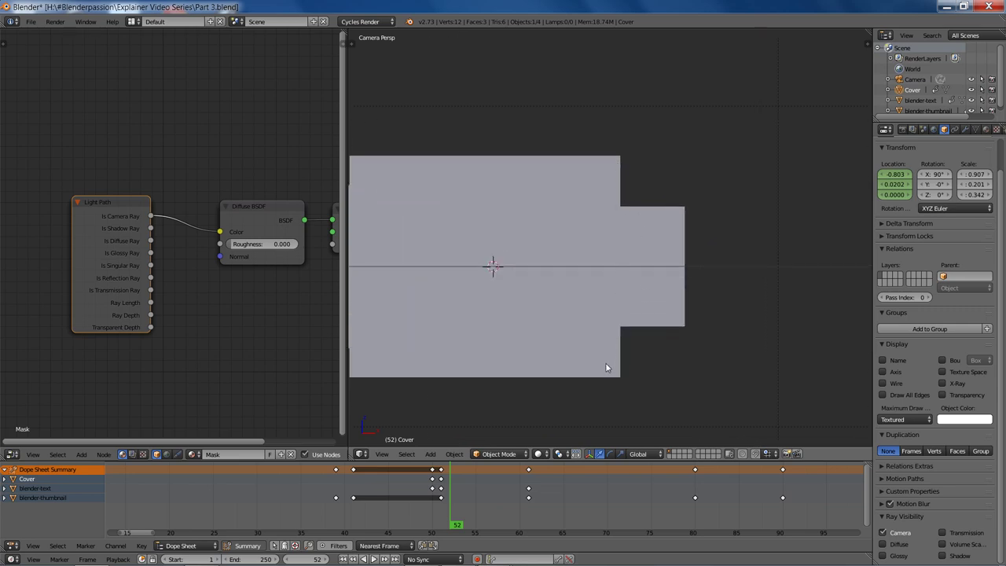
{"action": "key", "text": "shift+z"}
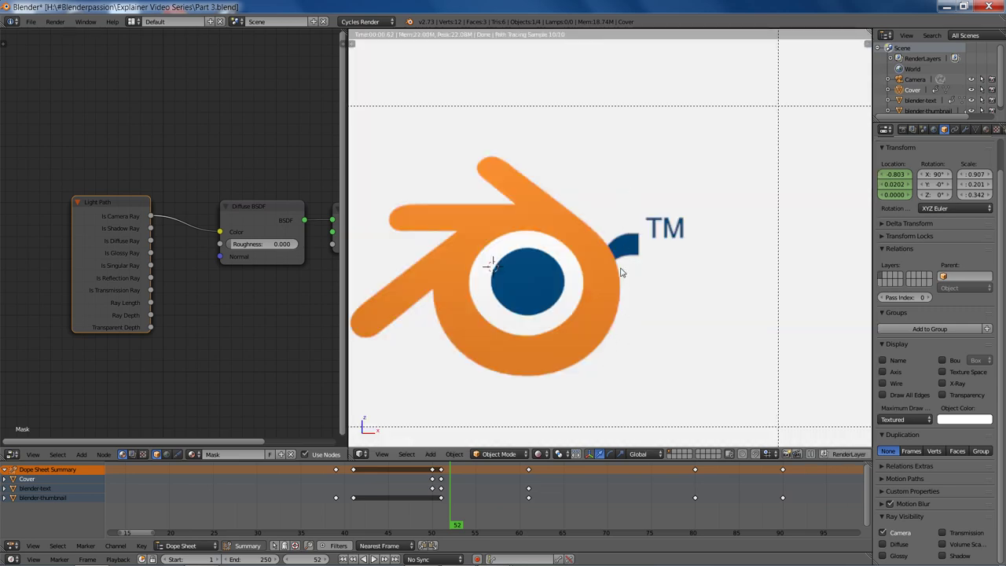
{"action": "left_click_drag", "start_coordinate": [452, 495], "coordinate": [468, 497]}
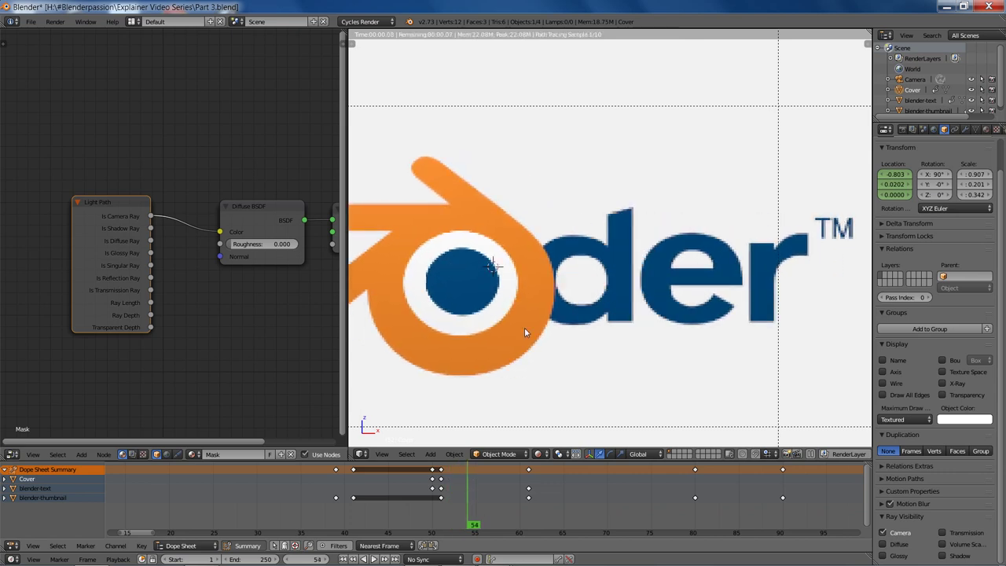
{"action": "scroll", "coordinate": [526, 327], "scroll_direction": "down", "scroll_amount": 3}
{"action": "mouse_move", "coordinate": [450, 488]}
{"action": "left_mouse_down"}
{"action": "mouse_move", "coordinate": [434, 491]}
{"action": "mouse_move", "coordinate": [500, 490]}
{"action": "mouse_move", "coordinate": [465, 491]}
{"action": "left_mouse_up"}
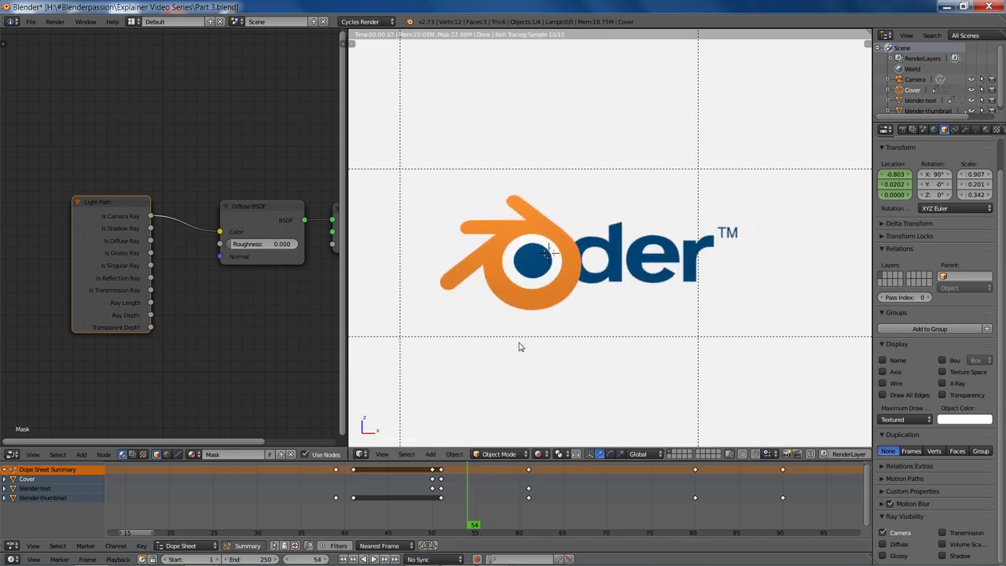
- Return to solid shading and keyframe the Cover plane's location at frame 54
{"action": "key", "text": "z"}
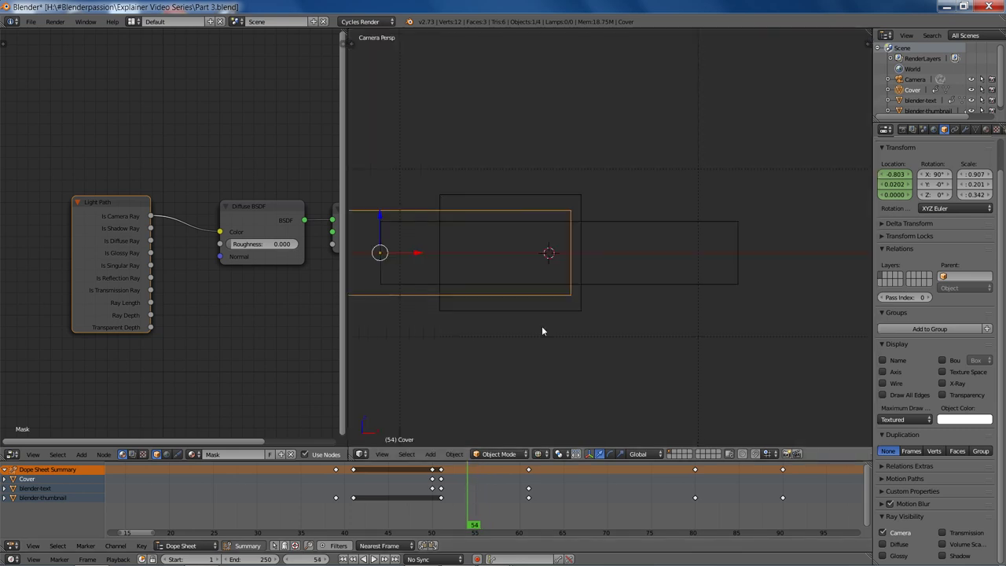
{"action": "key", "text": "z"}
{"action": "middle_click_drag", "start_coordinate": [583, 327], "coordinate": [602, 330], "text": "shift"}
{"action": "scroll", "coordinate": [602, 331], "scroll_direction": "up", "scroll_amount": 2}
{"action": "scroll", "coordinate": [603, 334], "scroll_direction": "up", "scroll_amount": 1}
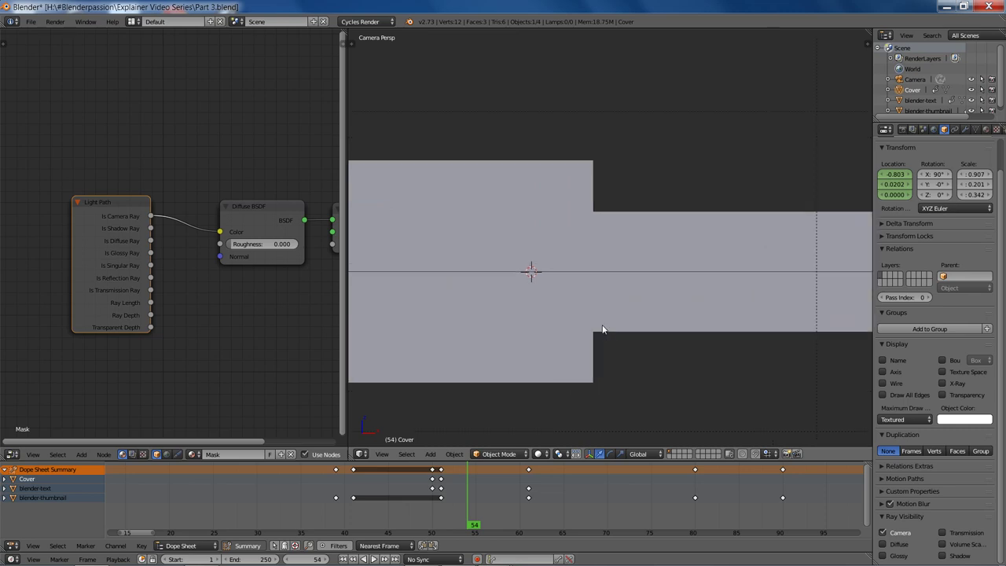
{"action": "scroll", "coordinate": [609, 326], "scroll_direction": "down", "scroll_amount": 3}
{"action": "scroll", "coordinate": [636, 321], "scroll_direction": "down", "scroll_amount": 1}
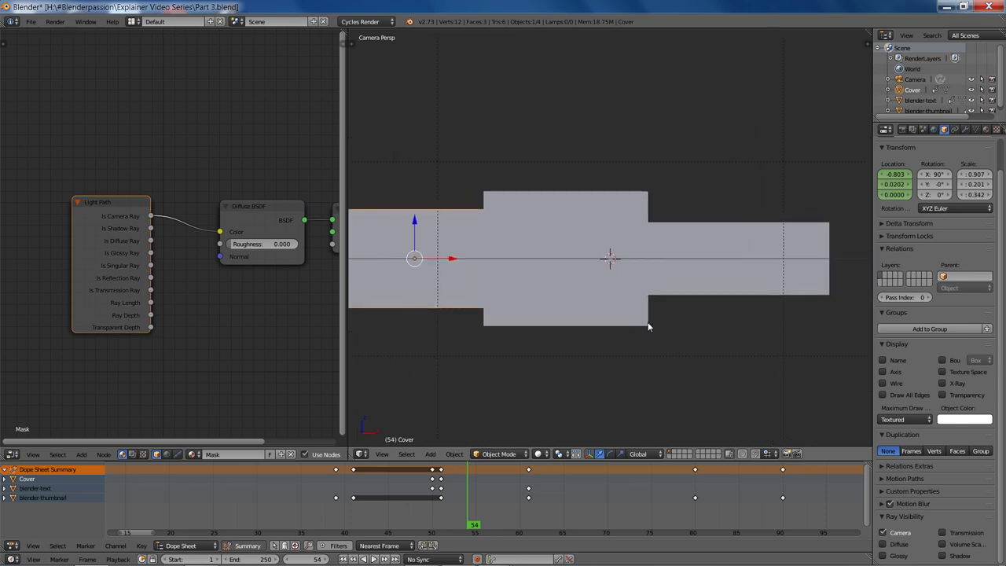
{"action": "key", "text": "i"}
{"action": "left_click", "coordinate": [592, 348]}
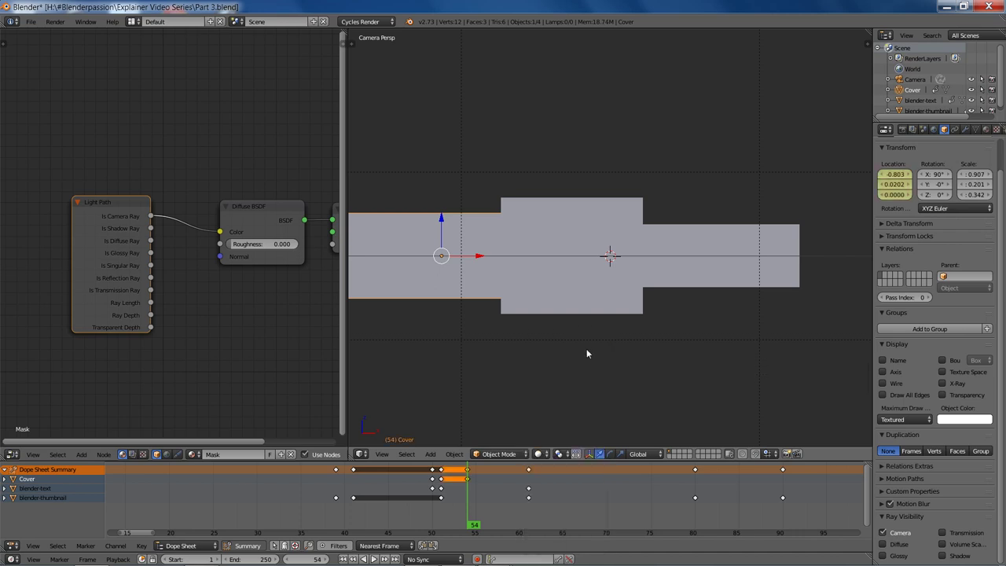
- At frame 55, slide the Cover along X to about -0.954, behind the logo's edge in rendered shading, and keyframe its location
{"action": "key", "text": "Right"}
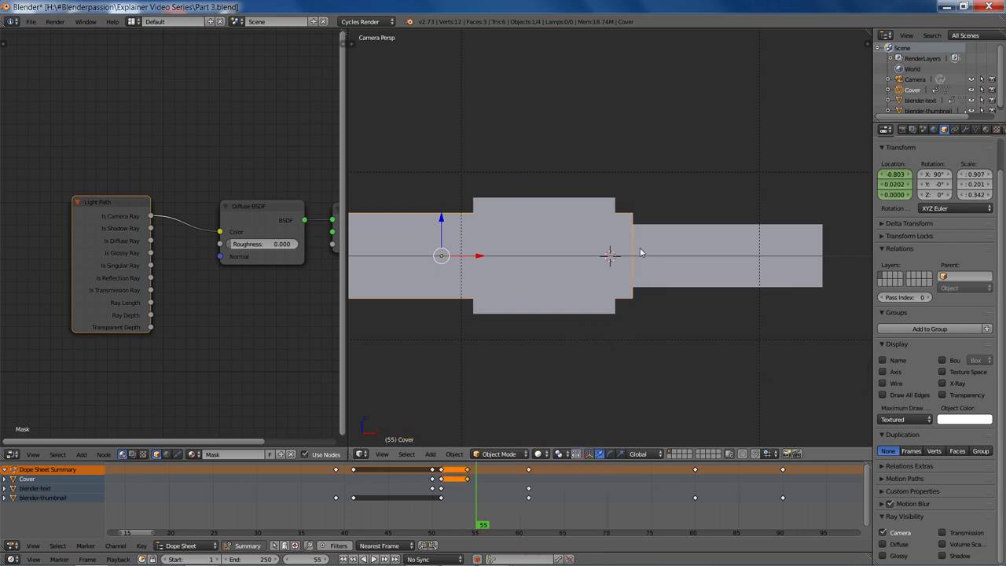
{"action": "scroll", "coordinate": [624, 277], "scroll_direction": "up", "scroll_amount": 3}
{"action": "key", "text": "g"}
{"action": "key", "text": "x"}
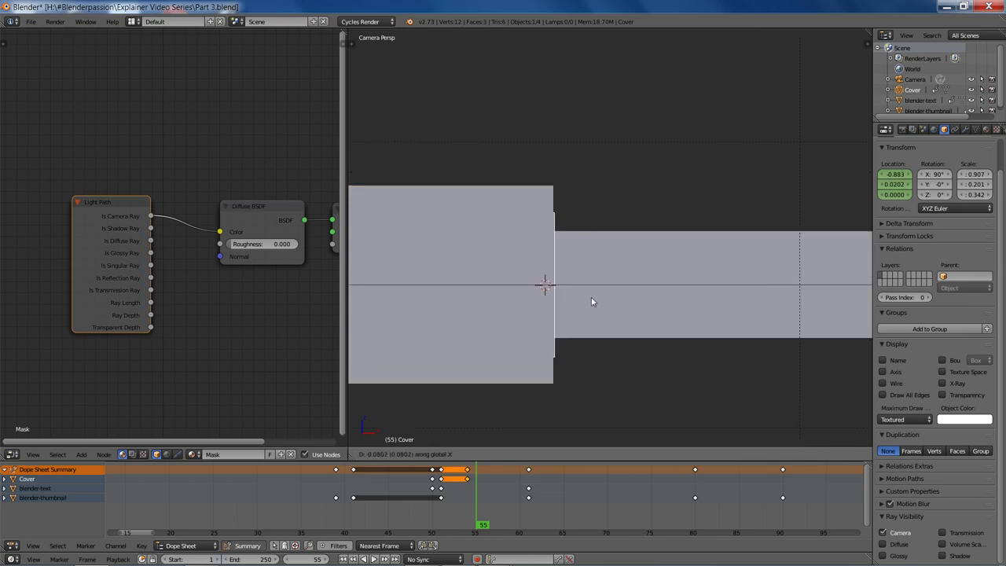
{"action": "left_click", "coordinate": [591, 298]}
{"action": "key", "text": "shift+z"}
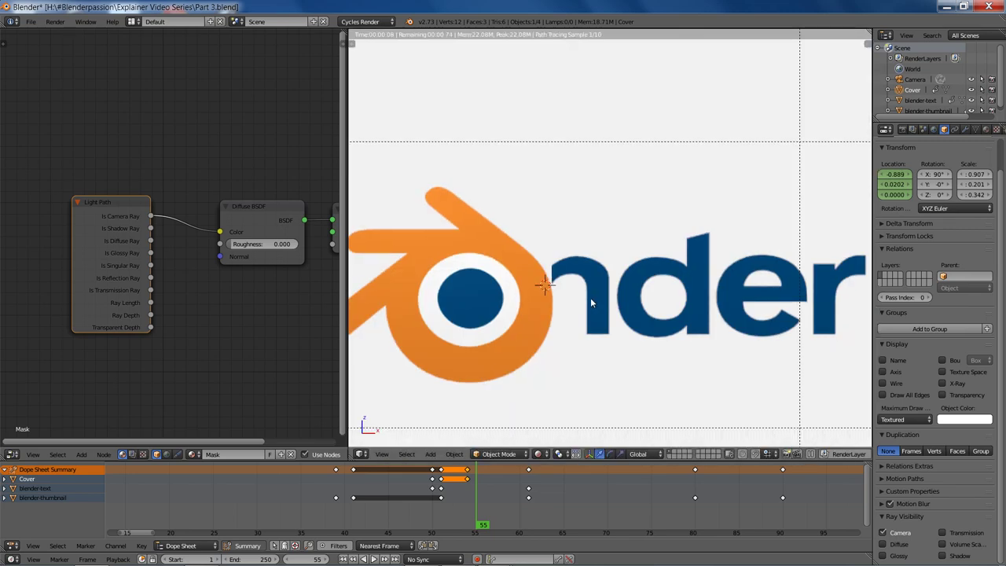
{"action": "key", "text": "g"}
{"action": "key", "text": "x"}
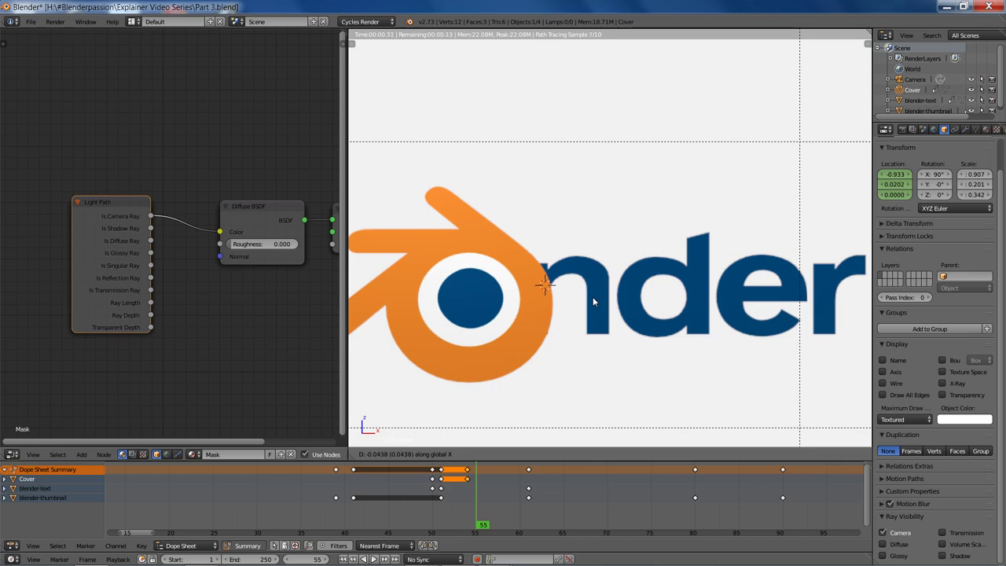
{"action": "left_click", "coordinate": [606, 307]}
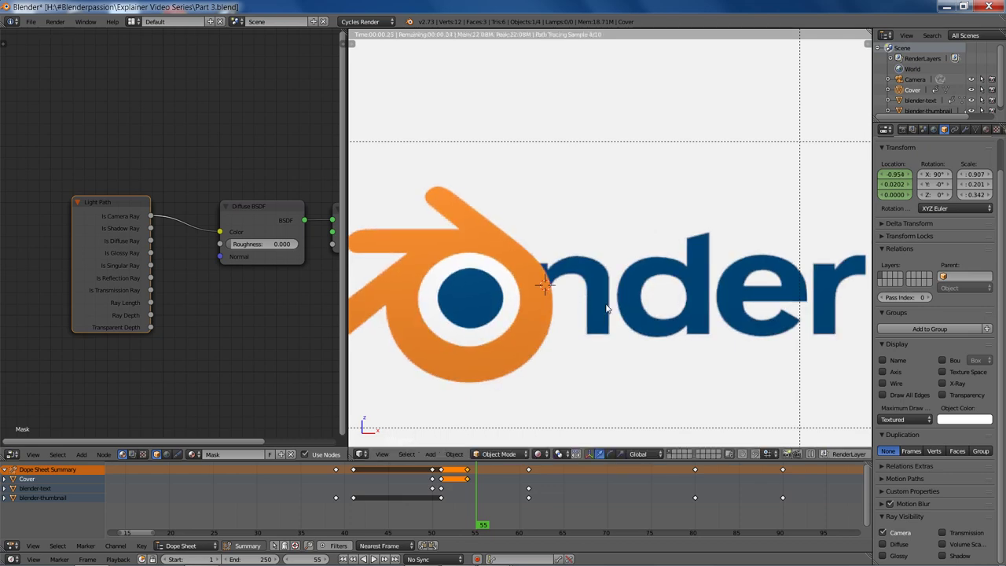
{"action": "key", "text": "i"}
- At frame 56, slide the Cover along X to about -1.154 and keyframe its location
{"action": "key", "text": "Right"}
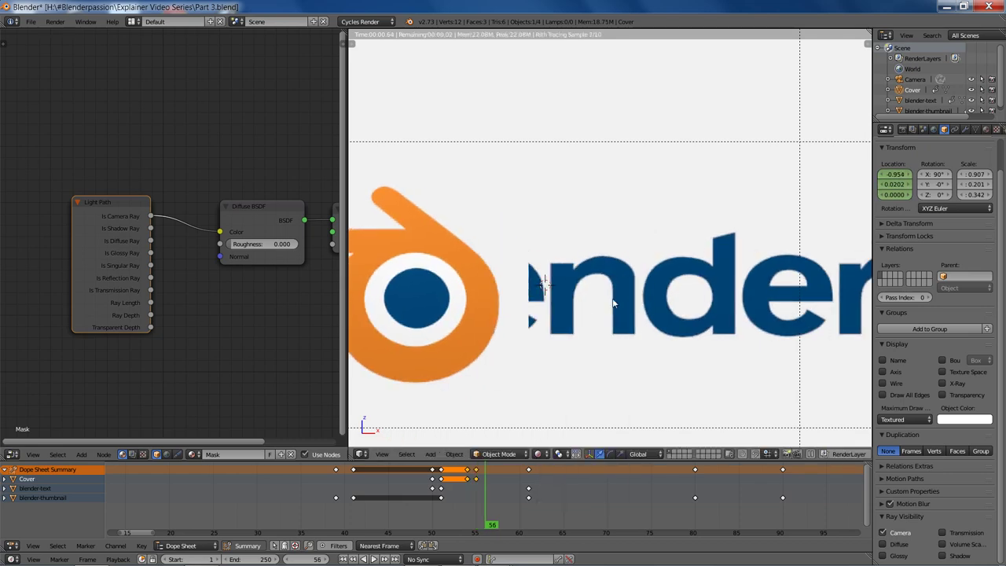
{"action": "key", "text": "g"}
{"action": "key", "text": "x"}
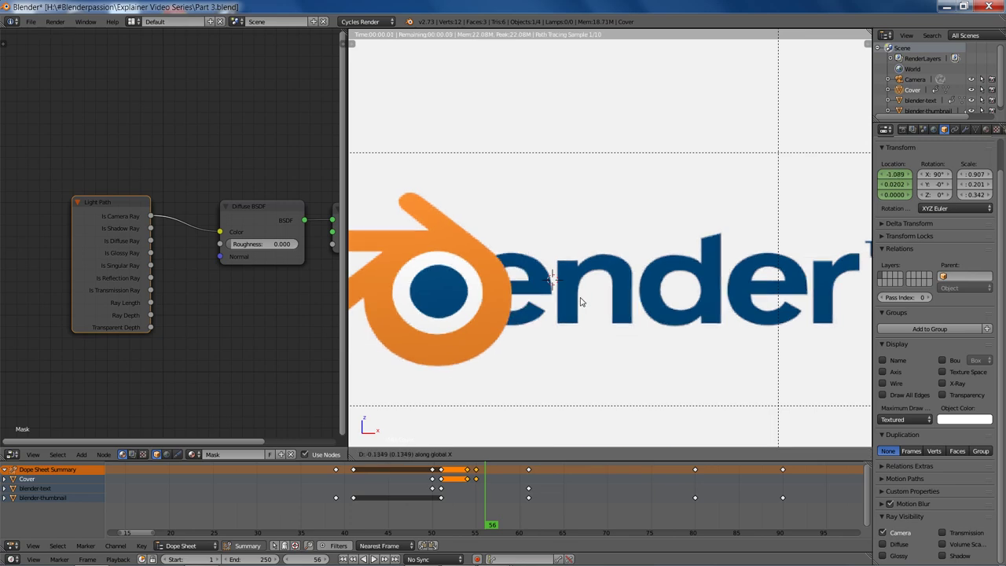
{"action": "left_click", "coordinate": [570, 296]}
{"action": "key", "text": "i"}
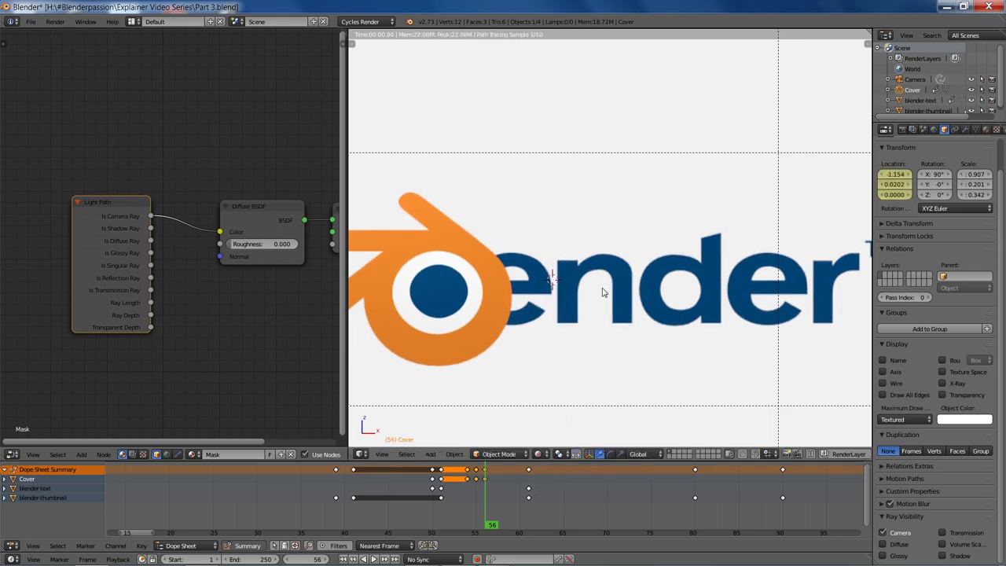
- At frame 57, slide the Cover along X to about -1.288 and keyframe its location
{"action": "key", "text": "Right"}
{"action": "key", "text": "g"}
{"action": "key", "text": "x"}
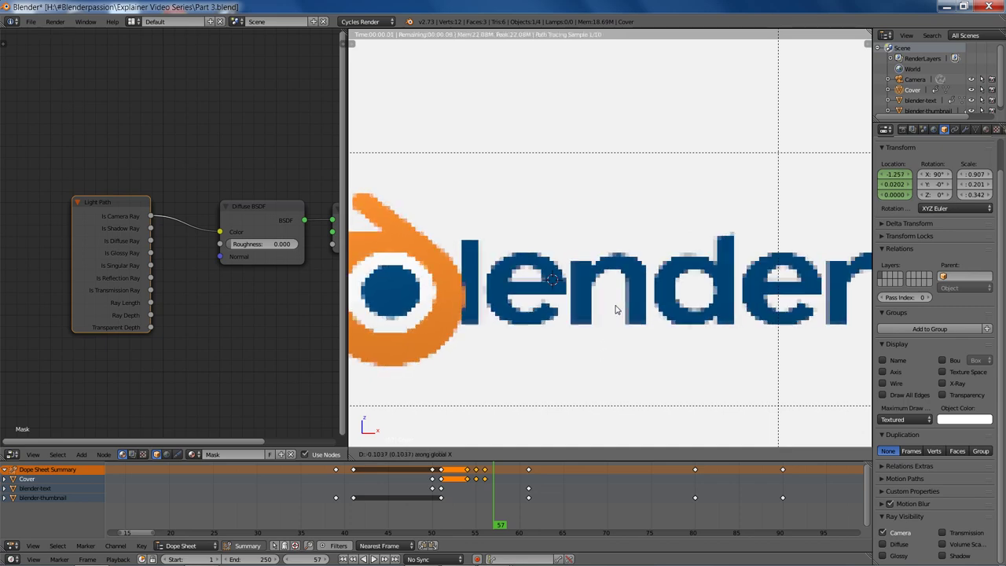
{"action": "left_click", "coordinate": [614, 309]}
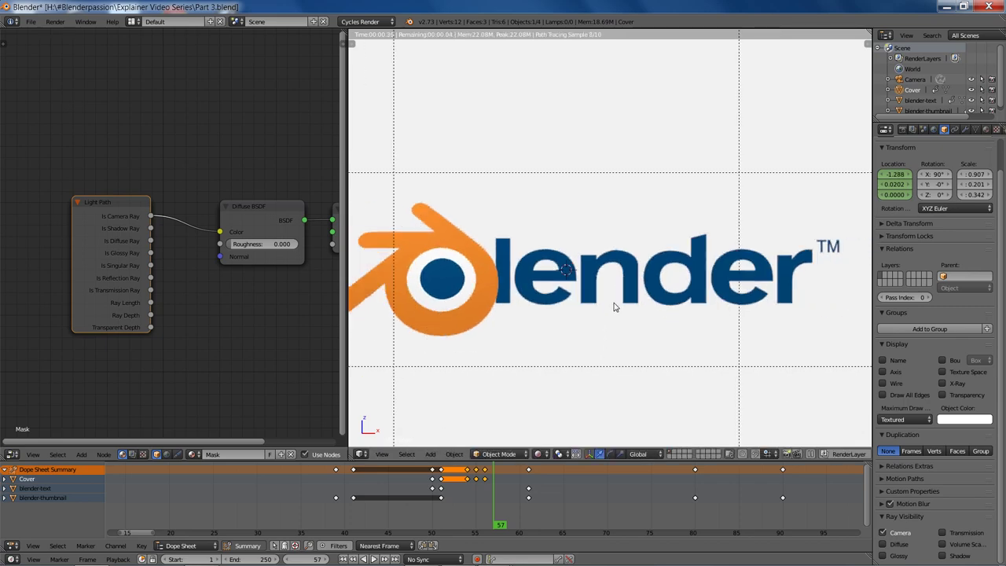
{"action": "key", "text": "i"}
- At frame 58, slide the Cover along X to about -1.492 and keyframe its location
{"action": "key", "text": "Right"}
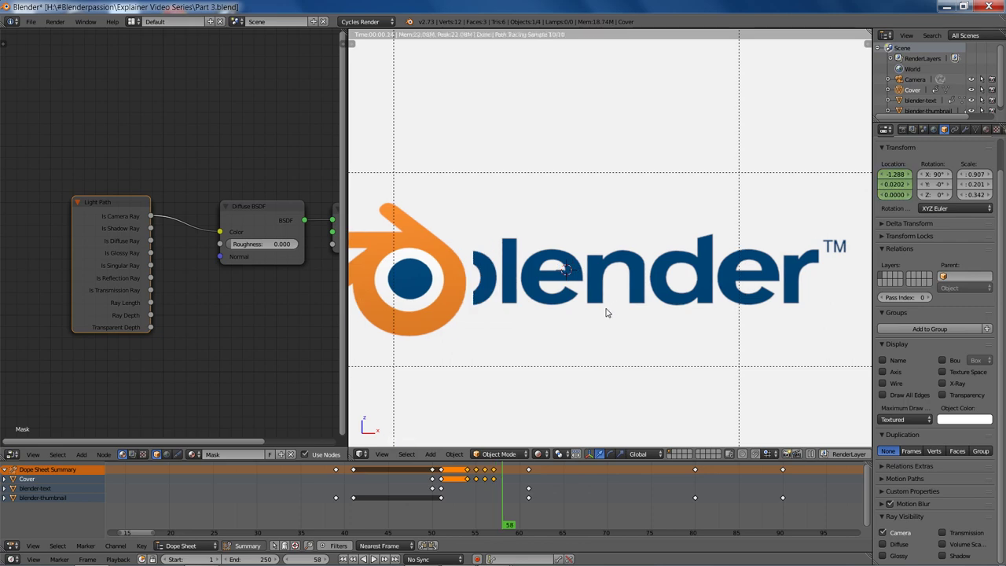
{"action": "key", "text": "g"}
{"action": "key", "text": "x"}
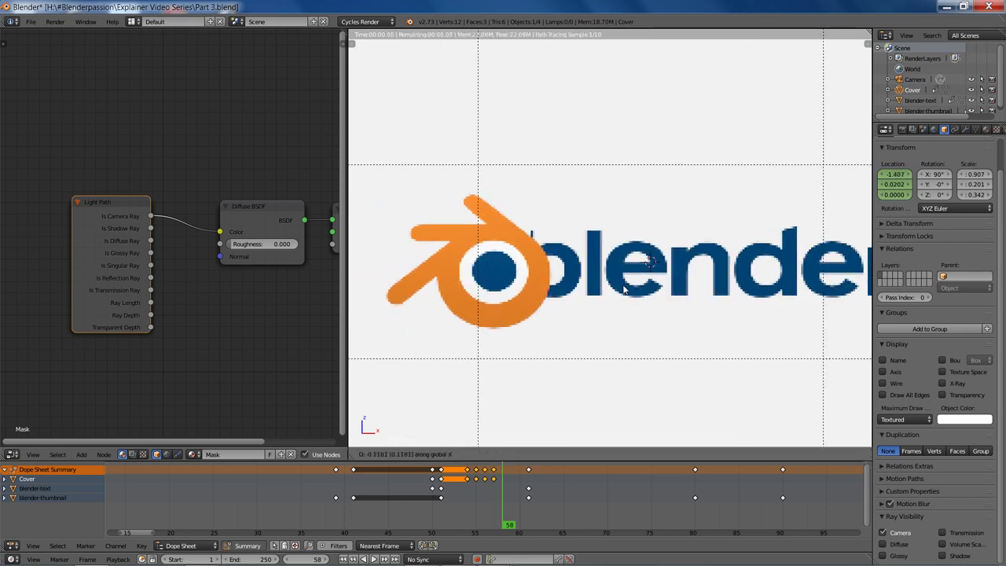
{"action": "left_click", "coordinate": [605, 292]}
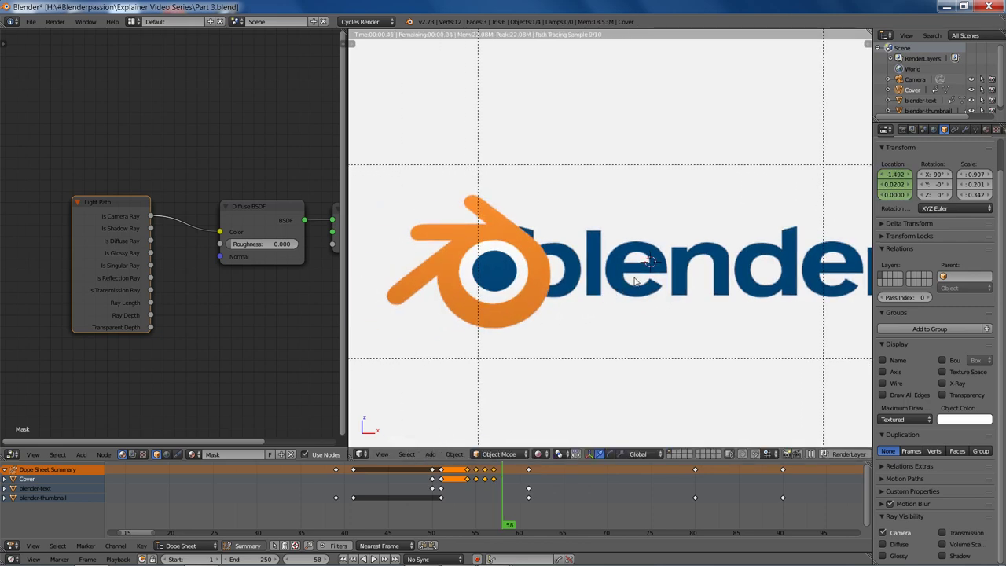
{"action": "key", "text": "i"}
{"action": "left_click", "coordinate": [635, 280]}
- At frame 59, slide the Cover along X to about -1.623 and keyframe its location
{"action": "key", "text": "Right"}
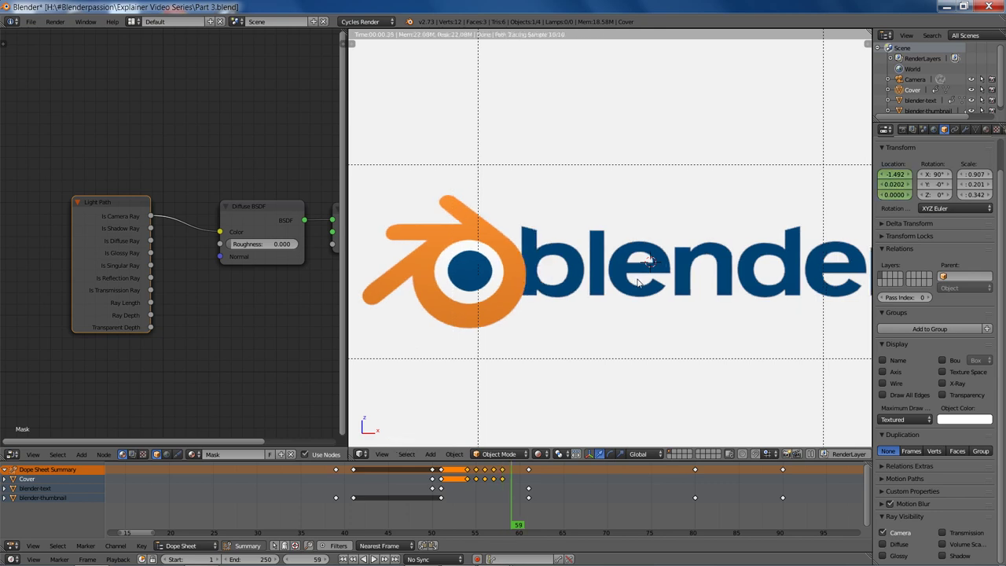
{"action": "key", "text": "g"}
{"action": "key", "text": "x"}
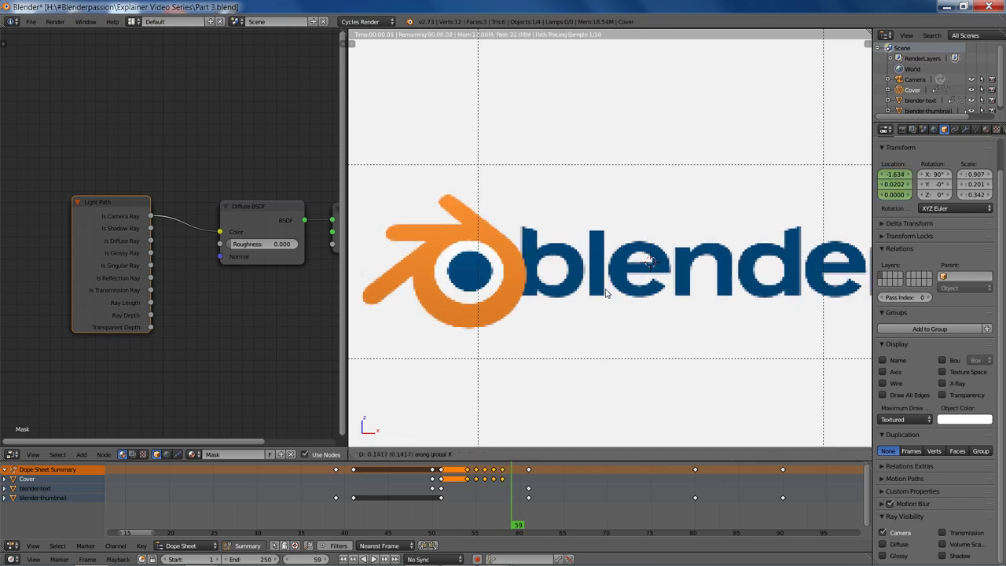
{"action": "left_click", "coordinate": [605, 292]}
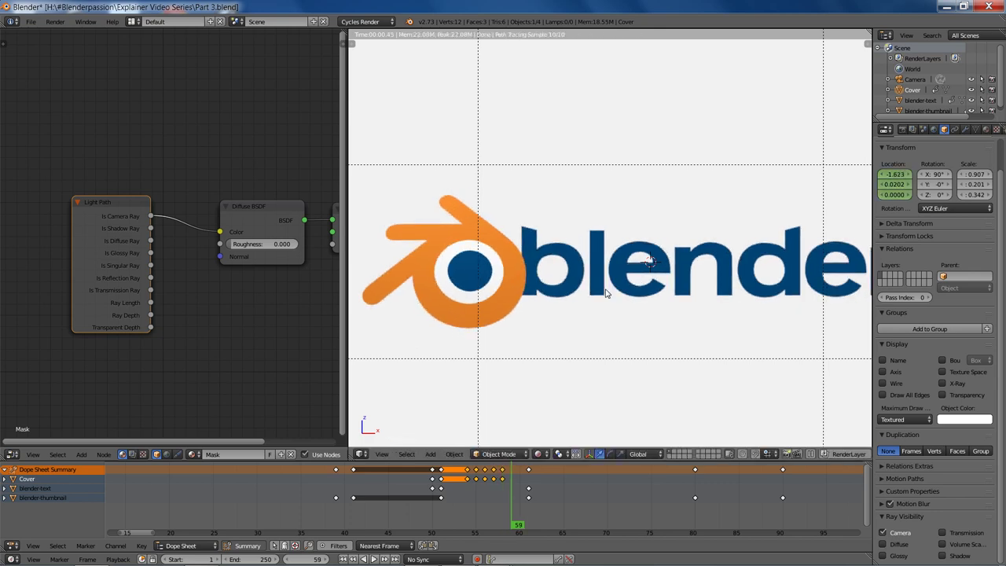
{"action": "key", "text": "i"}
{"action": "left_click", "coordinate": [605, 292]}
- Step back to frame 52 and forward to frame 62 in rendered shading to check the Cover against the logo and text
{"action": "key", "text": "Left"}
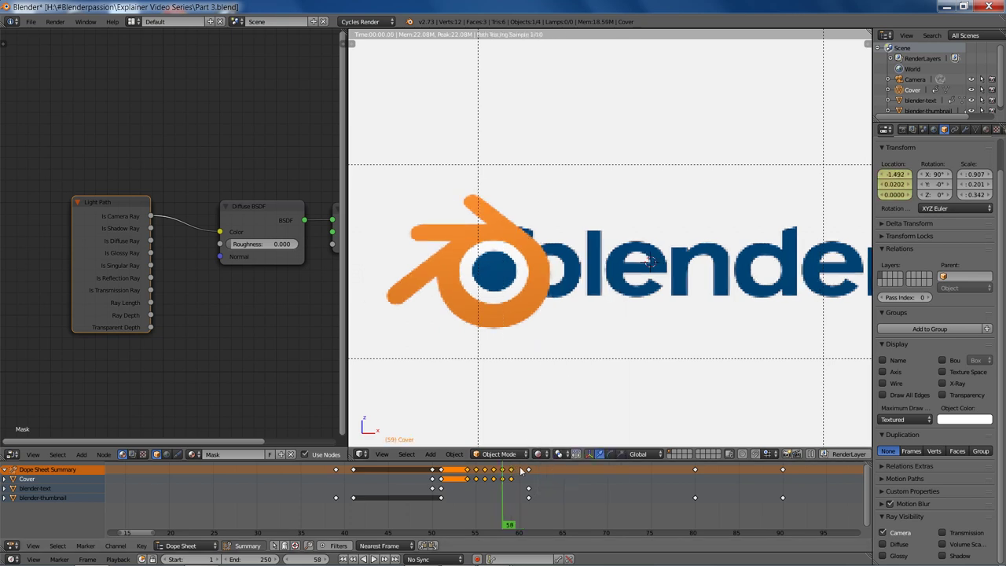
{"action": "key", "text": "Left"}
{"action": "key", "text": "Left"}
{"action": "key", "text": "Left"}
{"action": "key", "text": "Left"}
{"action": "key", "text": "Left"}
{"action": "key", "text": "Left"}
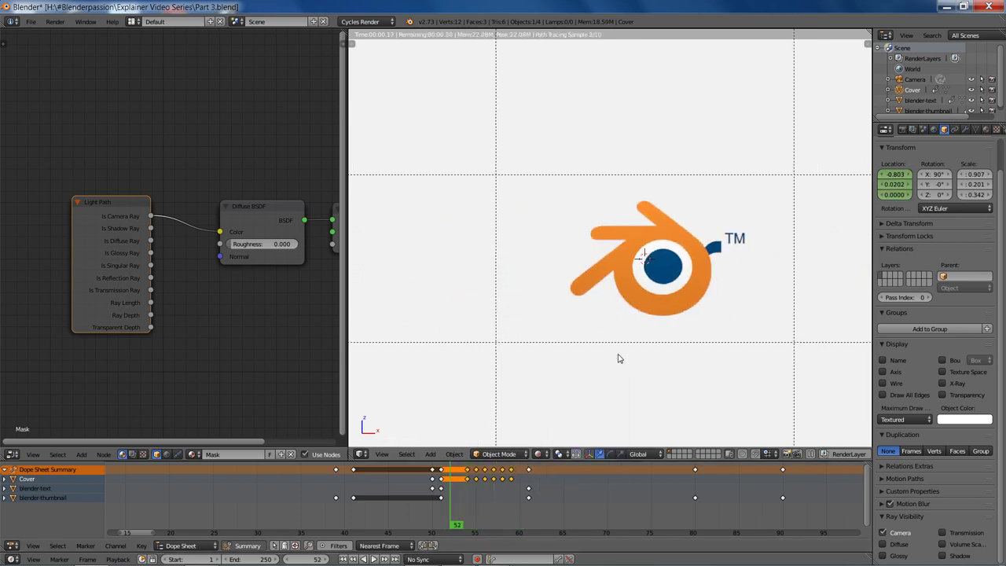
{"action": "key", "text": "Right"}
{"action": "key", "text": "Right"}
{"action": "key", "text": "Right"}
{"action": "key", "text": "Right"}
{"action": "key", "text": "Right"}
{"action": "key", "text": "Right"}
{"action": "key", "text": "Right"}
{"action": "key", "text": "Right"}
{"action": "key", "text": "Right"}
{"action": "key", "text": "Right"}
{"action": "scroll", "coordinate": [628, 334], "scroll_direction": "down", "scroll_amount": 2}
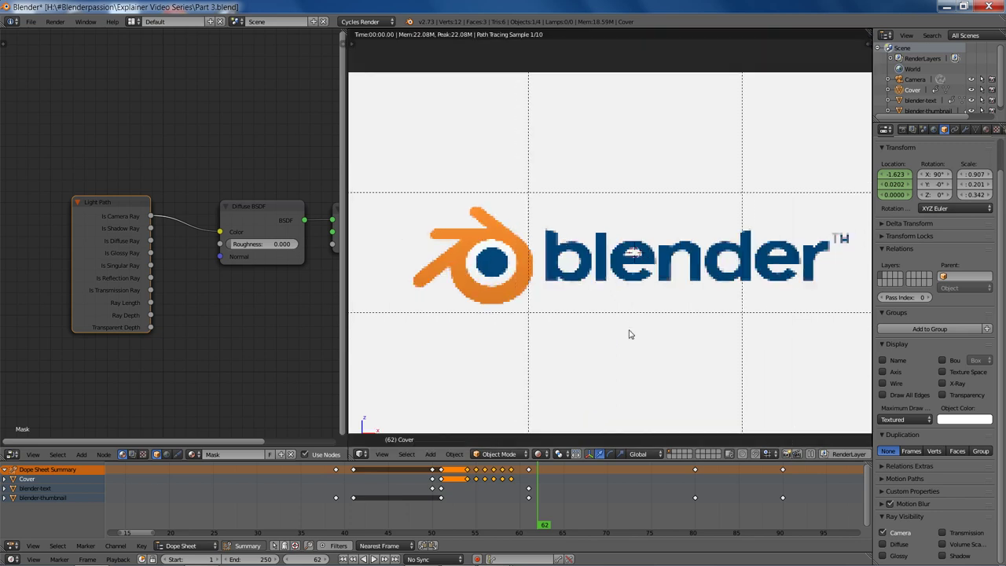
- Return to solid shading and save the file over the existing one
{"action": "key", "text": "shift+z"}
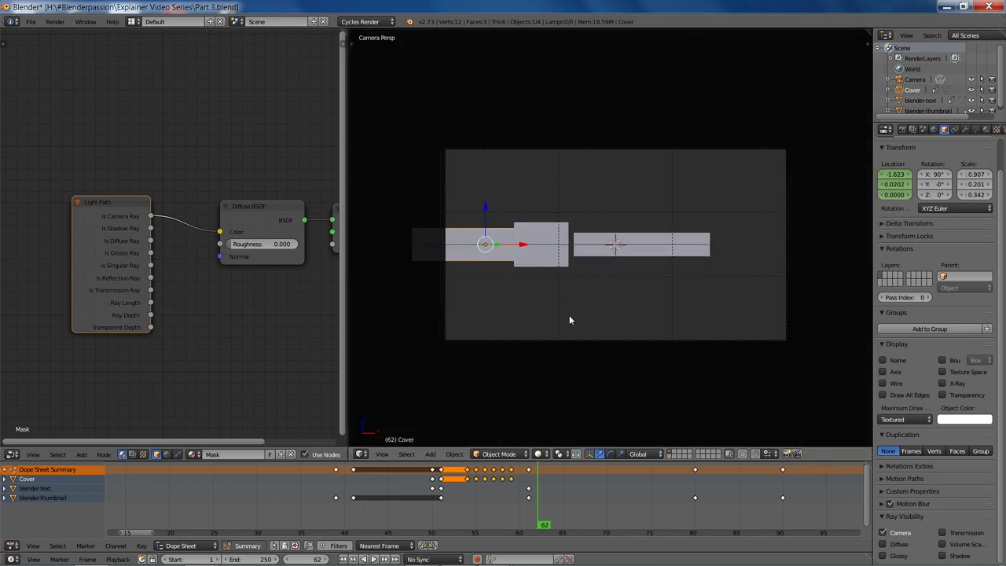
{"action": "scroll", "coordinate": [565, 346], "scroll_direction": "up", "scroll_amount": 3}
{"action": "left_click", "coordinate": [562, 503]}
{"action": "key", "text": "ctrl+s"}
{"action": "left_click", "coordinate": [641, 323]}
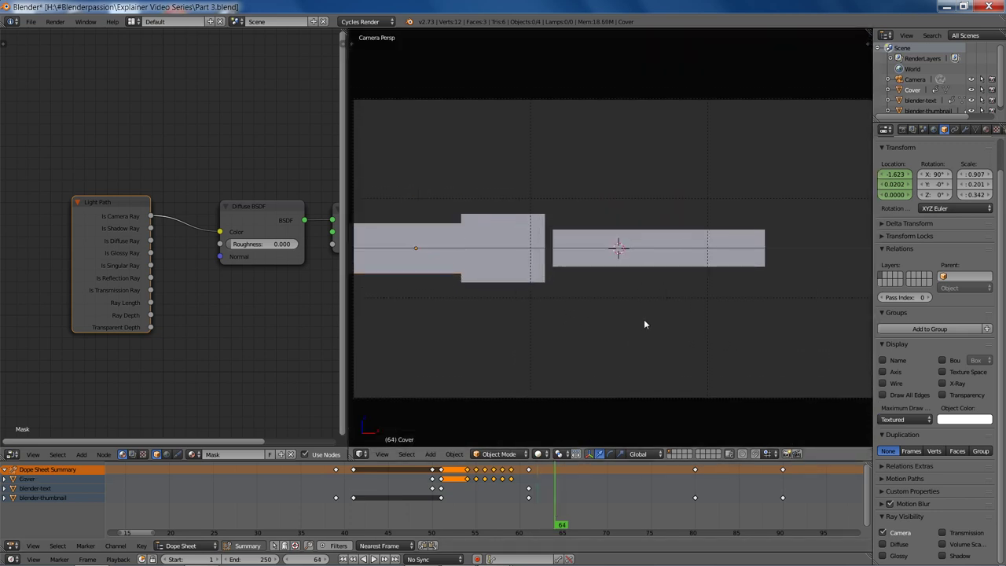
- Delete the blender-thumbnail keyframes at frames 80 and 90, and check frame 61 briefly in rendered shading
{"action": "scroll", "coordinate": [645, 324], "scroll_direction": "down", "scroll_amount": 2}
{"action": "left_click_drag", "start_coordinate": [591, 480], "coordinate": [561, 495]}
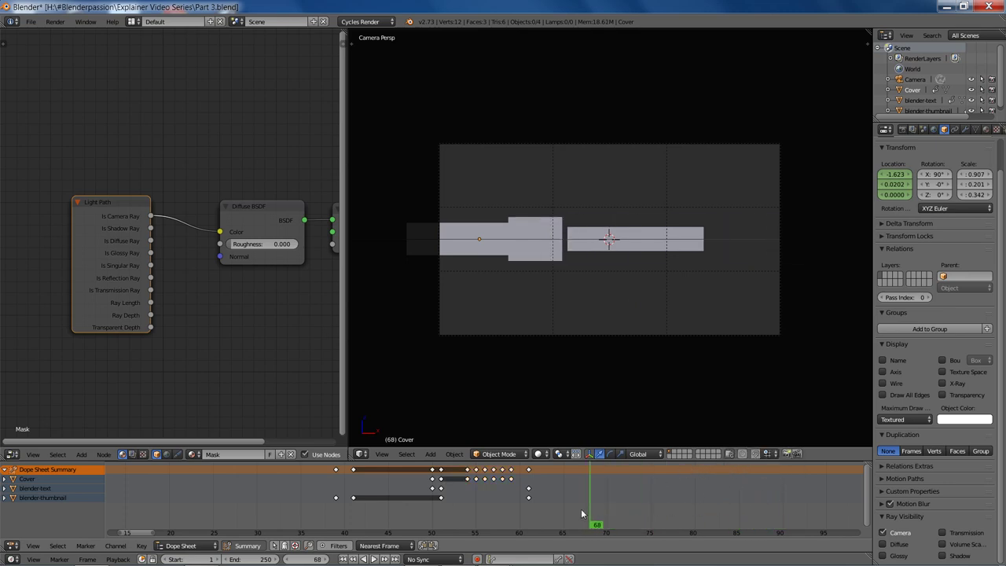
{"action": "key", "text": "shift+z"}
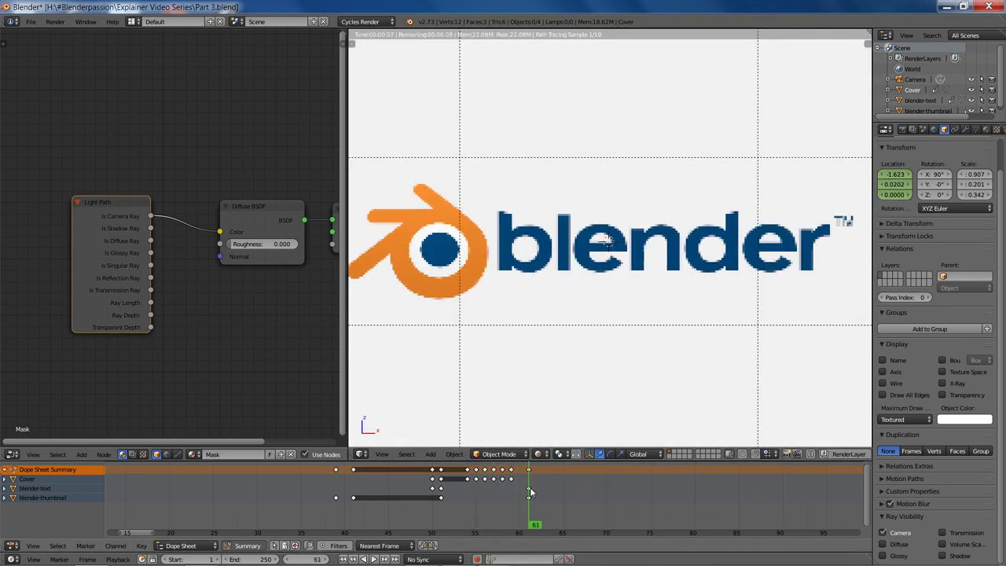
{"action": "key", "text": "shift+z"}
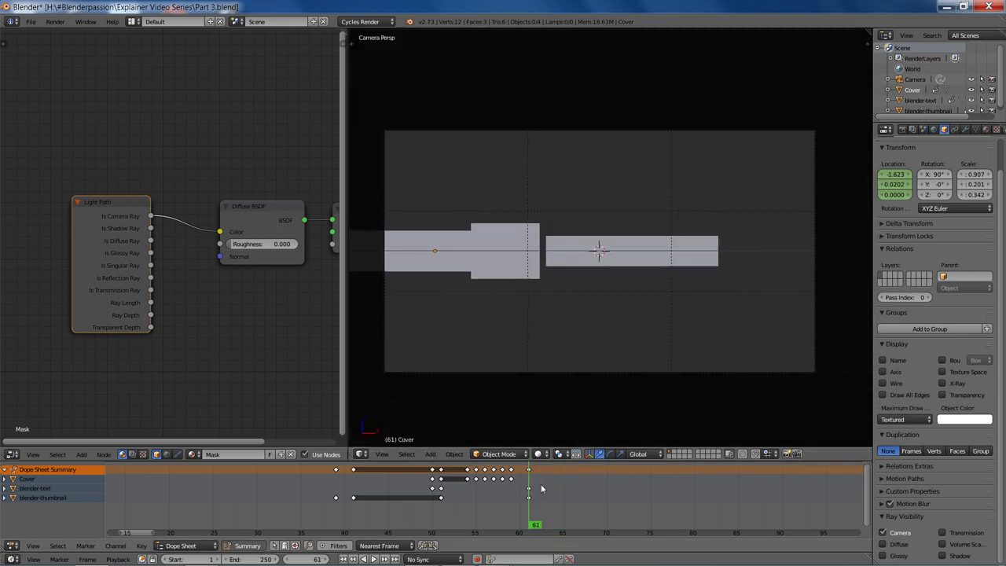
- Keyframe the location of the Cover, logo and text planes together at frame 81, and advance to frame 91
{"action": "right_click", "coordinate": [453, 261]}
{"action": "right_click", "coordinate": [505, 255], "text": "shift"}
{"action": "right_click", "coordinate": [599, 258], "text": "shift"}
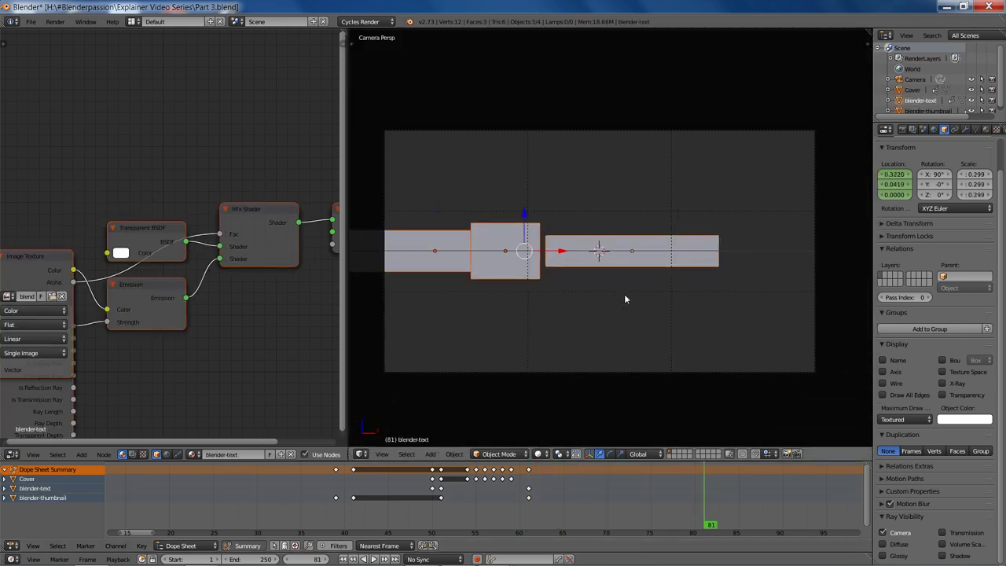
{"action": "key", "text": "i"}
{"action": "left_click", "coordinate": [649, 306]}
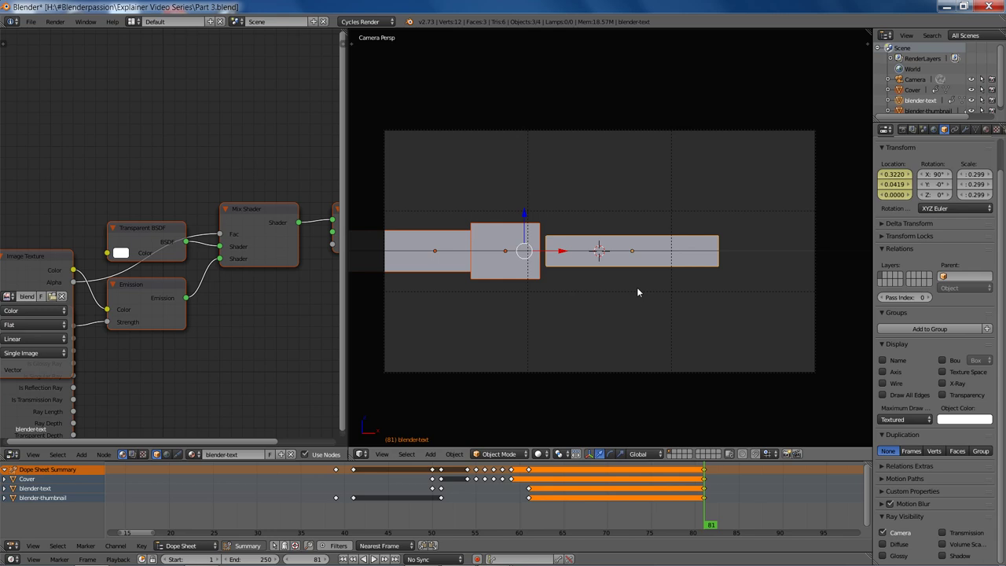
{"action": "key", "text": "Up"}
{"action": "key", "text": "g"}
{"action": "key", "text": "y"}
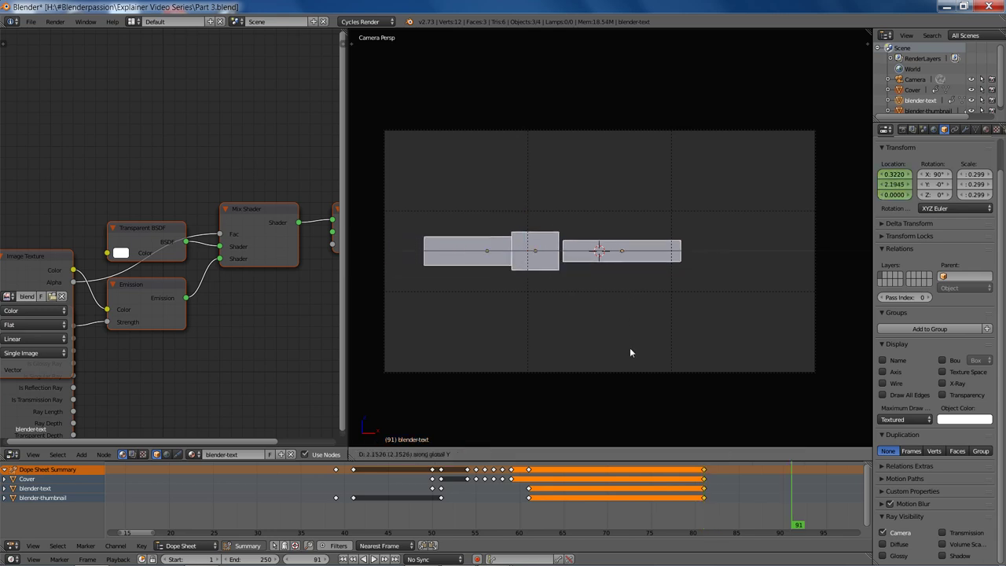
{"action": "right_click", "coordinate": [640, 208]}
- At frame 91, move the three selected planes along Z to about -1.562, below the camera frame, and keyframe their location
{"action": "key", "text": "g"}
{"action": "key", "text": "z"}
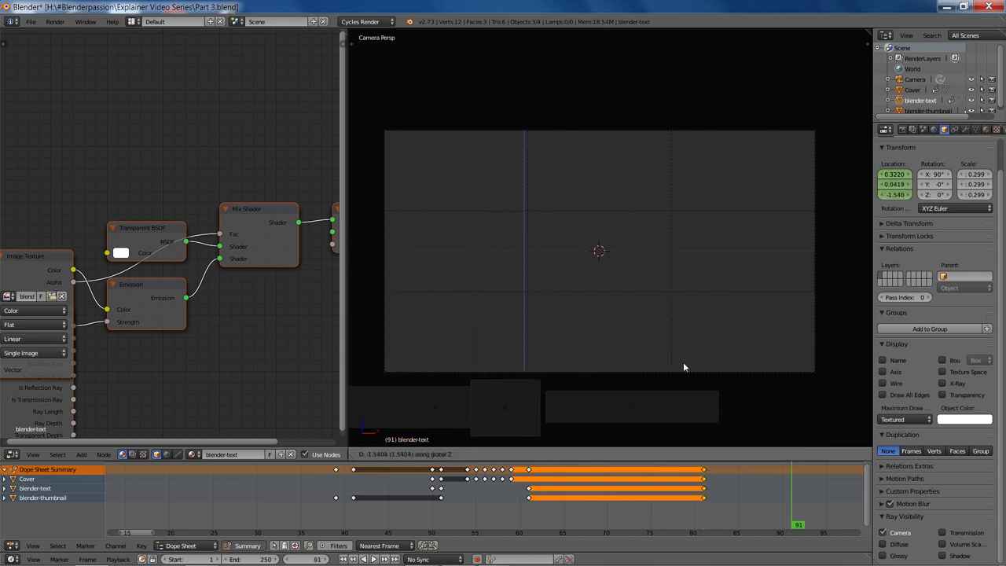
{"action": "left_click", "coordinate": [680, 356]}
{"action": "key", "text": "i"}
{"action": "left_click", "coordinate": [671, 328]}
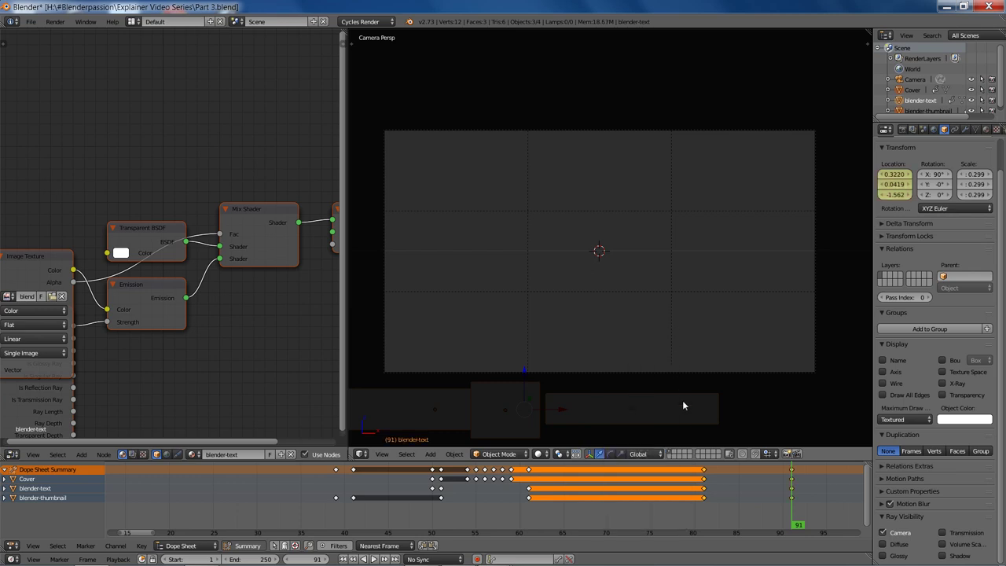
- Save the file over the existing one and play the animation from about frame 37
{"action": "key", "text": "ctrl+s"}
{"action": "left_click", "coordinate": [695, 346]}
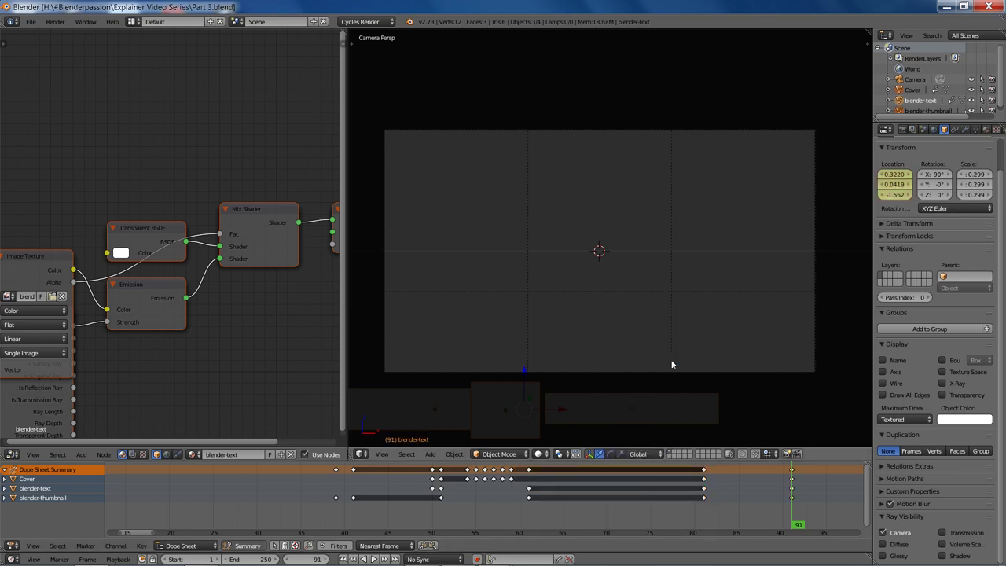
{"action": "left_click_drag", "start_coordinate": [613, 491], "coordinate": [310, 506]}
{"action": "key", "text": "alt+a"}
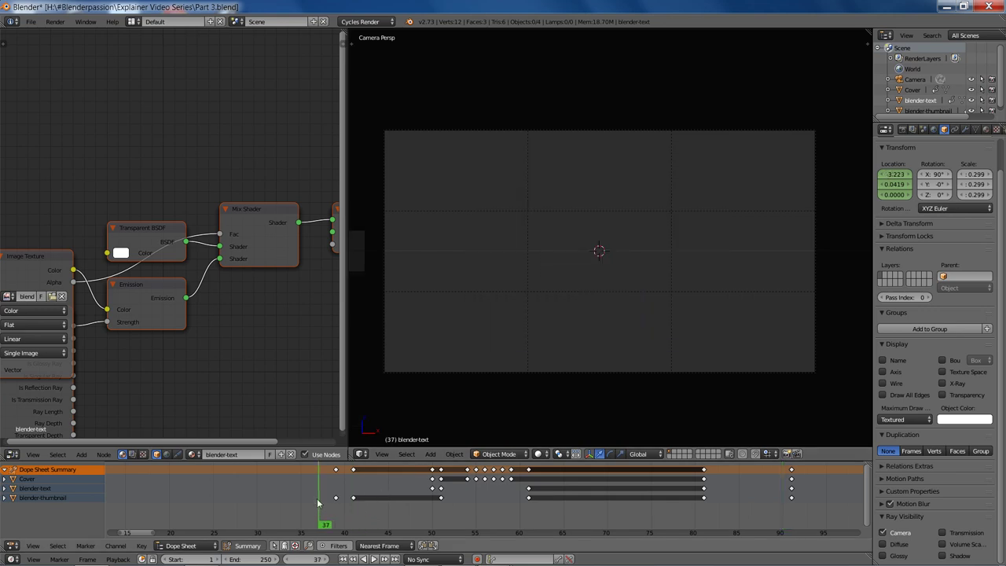
{"action": "key", "text": "alt+a"}
- Try shifting all keyframes from frame 50 onward about 12 frames later in the dope sheet
{"action": "left_click_drag", "start_coordinate": [450, 484], "coordinate": [802, 503]}
{"action": "key", "text": "a"}
{"action": "key", "text": "a"}
{"action": "key", "text": "b"}
{"action": "scroll", "coordinate": [802, 503], "scroll_direction": "down", "scroll_amount": 5}
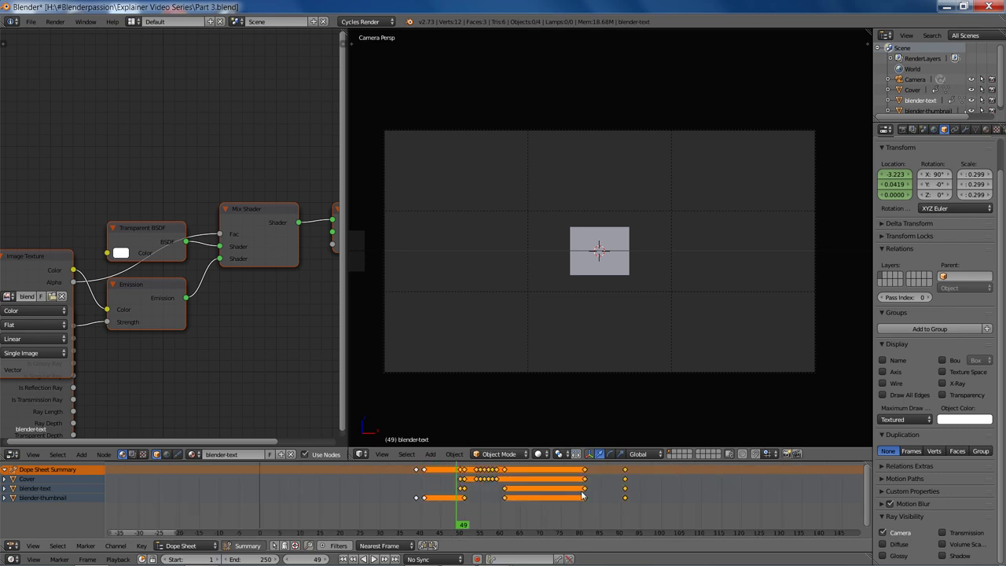
{"action": "key", "text": "g"}
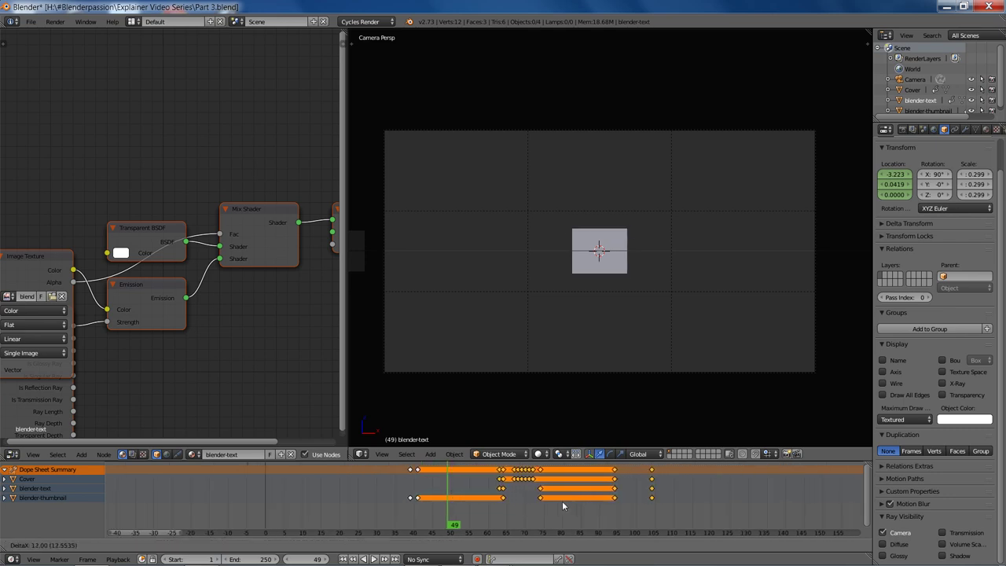
{"action": "left_click", "coordinate": [555, 507]}
- Play back the retimed animation and undo the keyframe shift
{"action": "left_click_drag", "start_coordinate": [474, 496], "coordinate": [343, 534]}
{"action": "key", "text": "alt+a"}
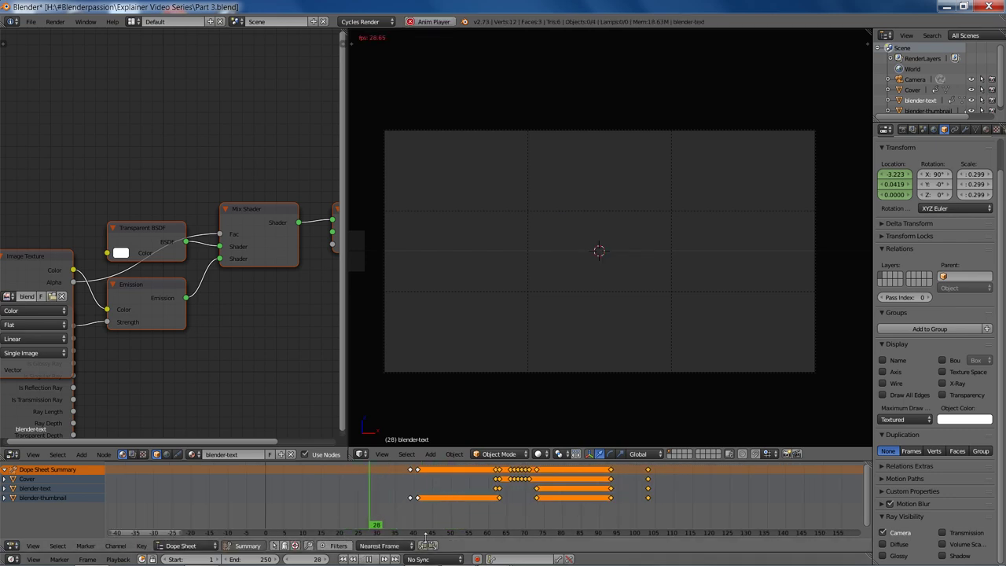
{"action": "key", "text": "alt+a"}
{"action": "left_click", "coordinate": [479, 501]}
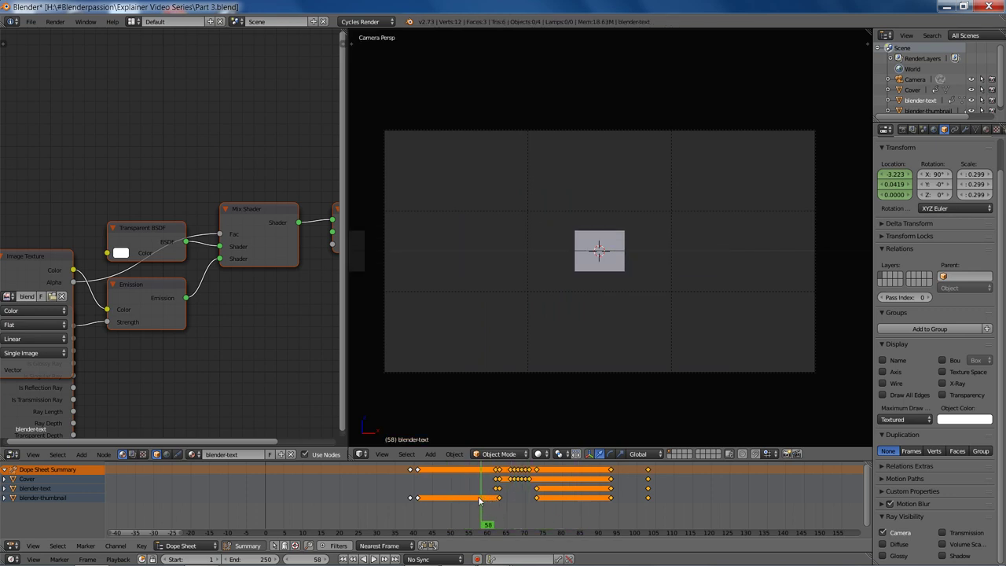
{"action": "key", "text": "ctrl+z"}
{"action": "key", "text": "ctrl+z"}
{"action": "key", "text": "ctrl+z"}
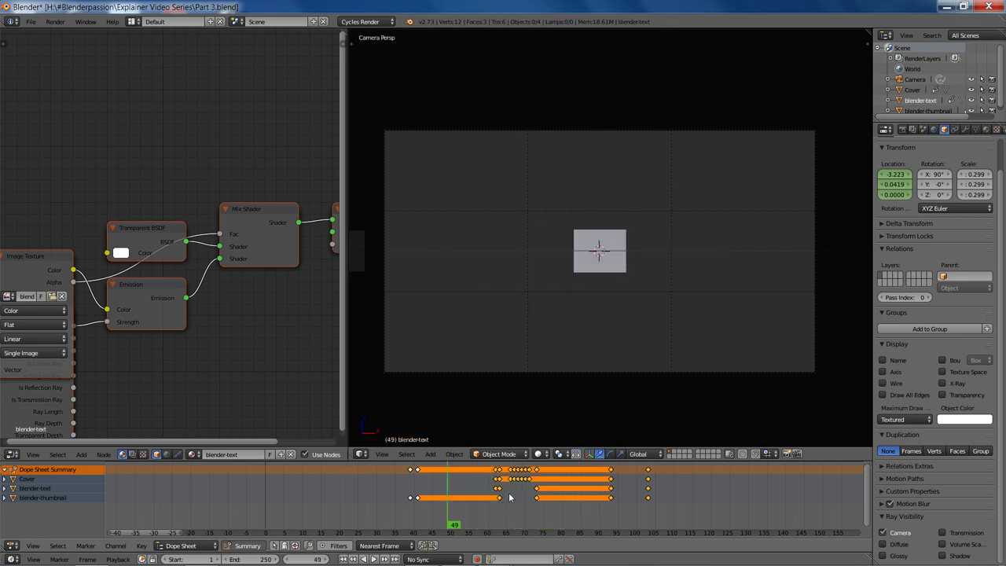
- Try shifting the keyframes from frame 51 onward to start near frame 90, scrub the timeline, and undo the shift
{"action": "left_click_drag", "start_coordinate": [450, 481], "coordinate": [654, 503]}
{"action": "key", "text": "a"}
{"action": "key", "text": "b"}
{"action": "key", "text": "g"}
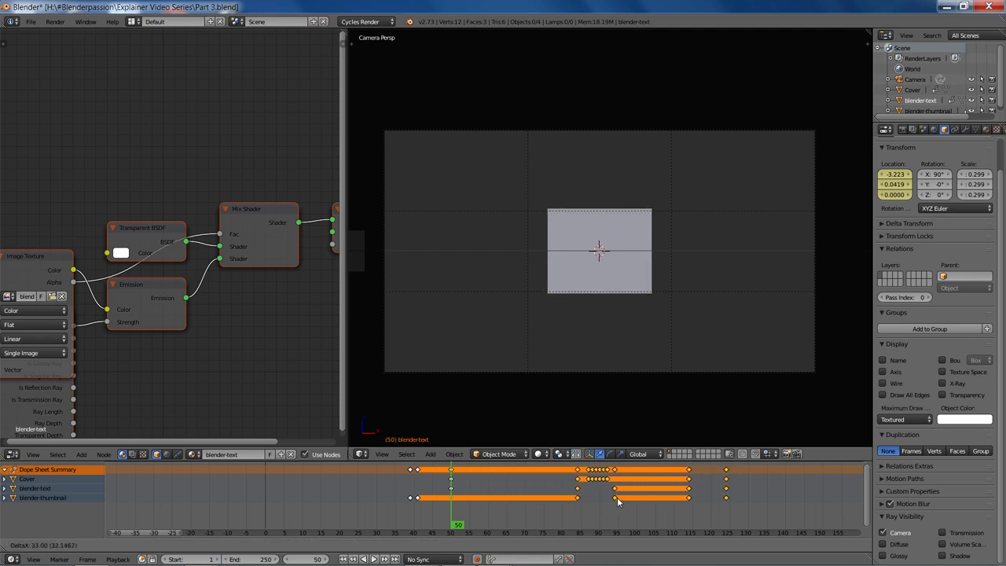
{"action": "left_click", "coordinate": [635, 502]}
{"action": "left_click_drag", "start_coordinate": [503, 501], "coordinate": [565, 506]}
{"action": "key", "text": "Down"}
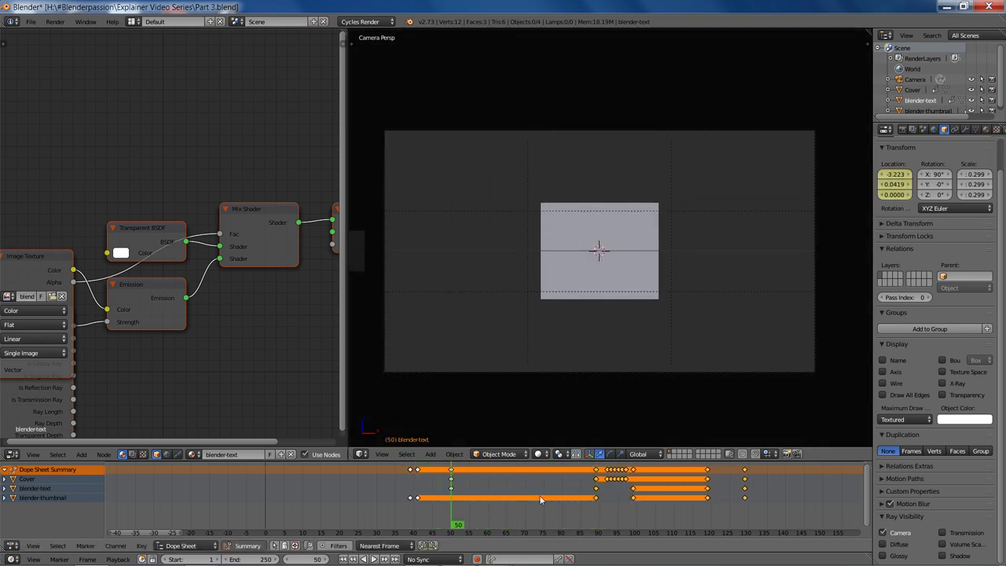
{"action": "key", "text": "ctrl+z"}
- Deselect the blender-thumbnail keyframe at frame 51, keeping the Cover and blender-text keyframes there and all later keyframes selected
{"action": "scroll", "coordinate": [445, 499], "scroll_direction": "up", "scroll_amount": 10}
{"action": "middle_click_drag", "start_coordinate": [449, 499], "coordinate": [555, 498]}
{"action": "scroll", "coordinate": [559, 498], "scroll_direction": "up", "scroll_amount": 18}
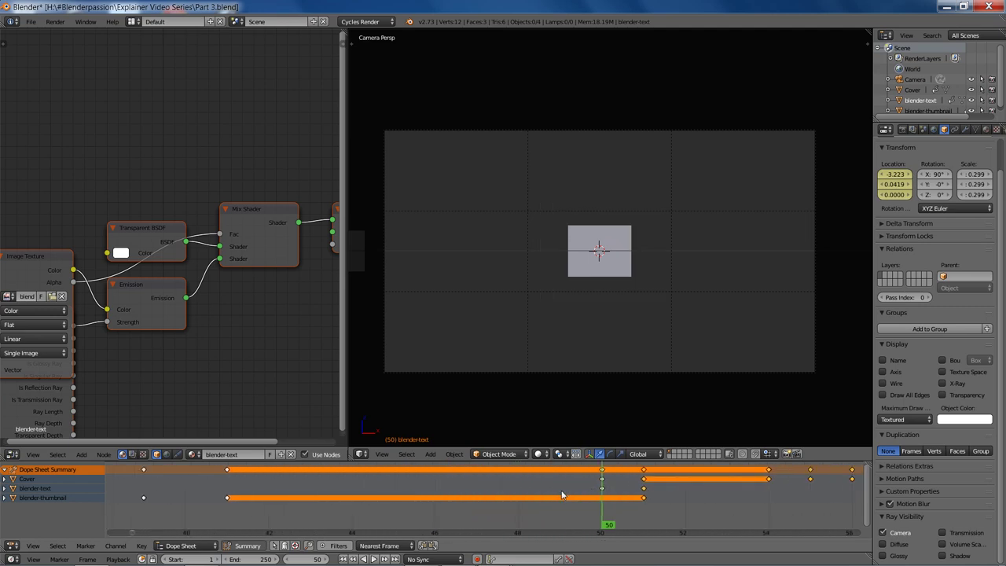
{"action": "scroll", "coordinate": [562, 495], "scroll_direction": "up", "scroll_amount": 5}
{"action": "scroll", "coordinate": [618, 499], "scroll_direction": "up", "scroll_amount": 3}
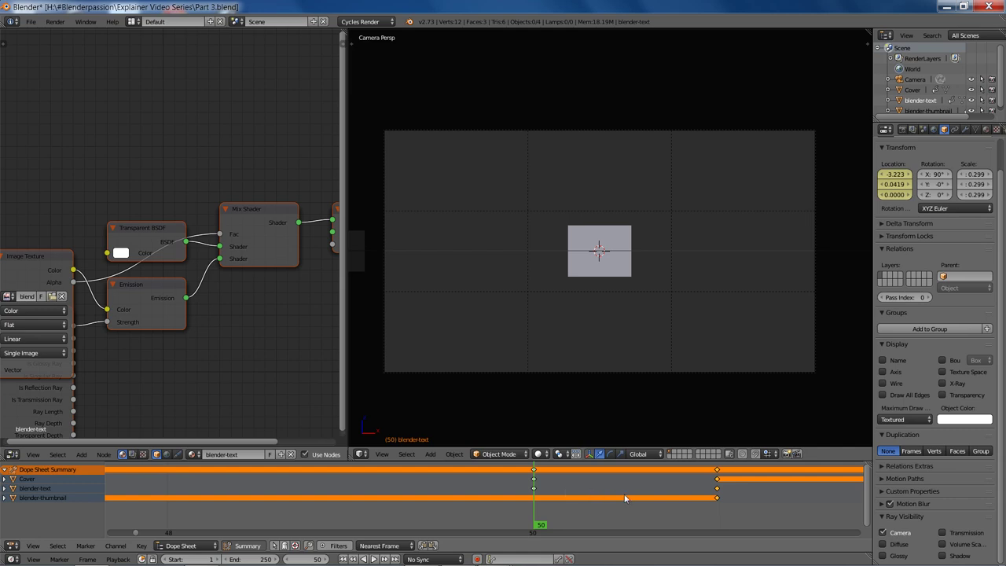
{"action": "left_click", "coordinate": [657, 499]}
{"action": "mouse_move", "coordinate": [631, 490]}
{"action": "left_mouse_down"}
{"action": "mouse_move", "coordinate": [673, 497]}
{"action": "mouse_move", "coordinate": [619, 486]}
{"action": "left_mouse_up"}
{"action": "key", "text": "Right"}
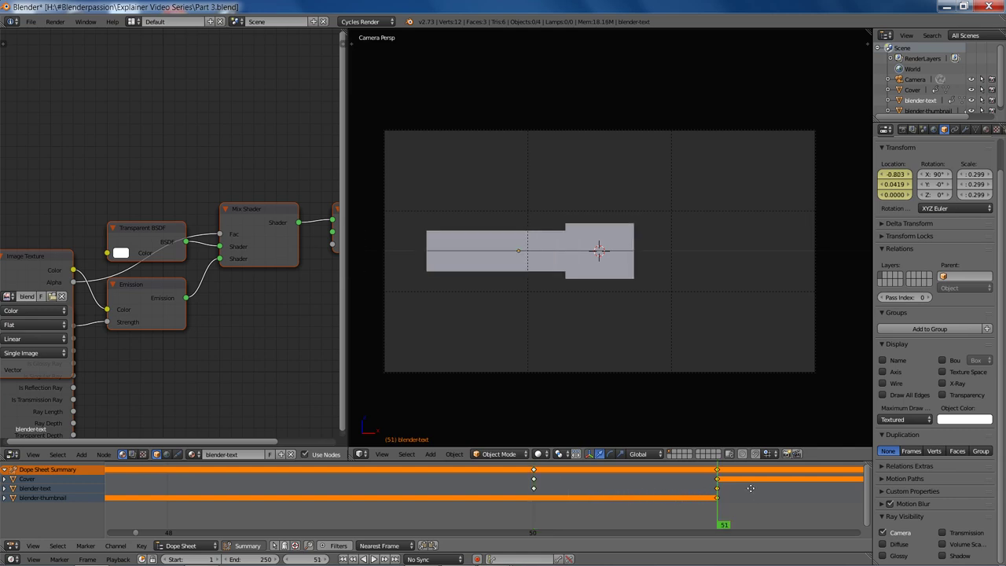
{"action": "middle_click_drag", "start_coordinate": [751, 488], "coordinate": [511, 521]}
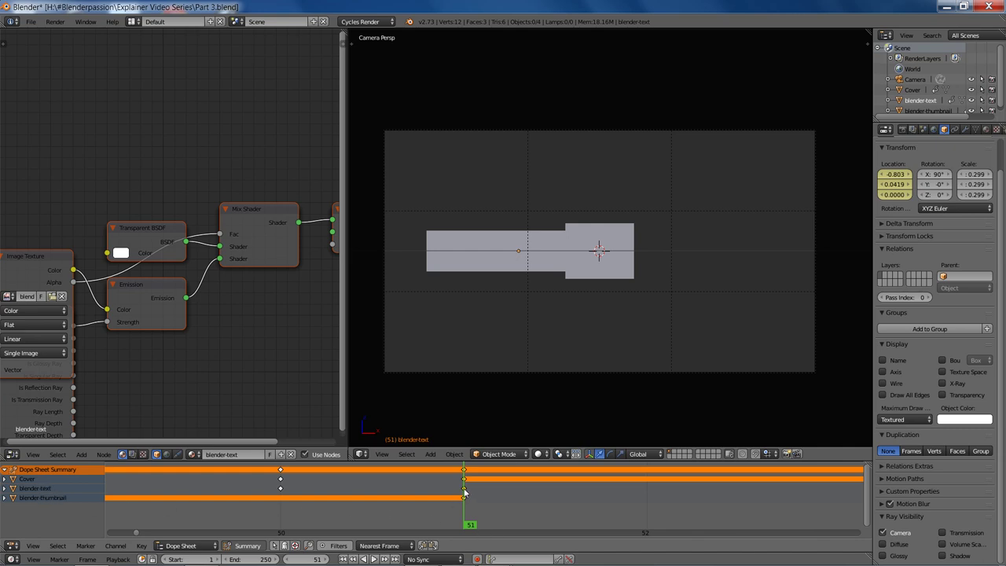
{"action": "scroll", "coordinate": [464, 500], "scroll_direction": "down", "scroll_amount": 15}
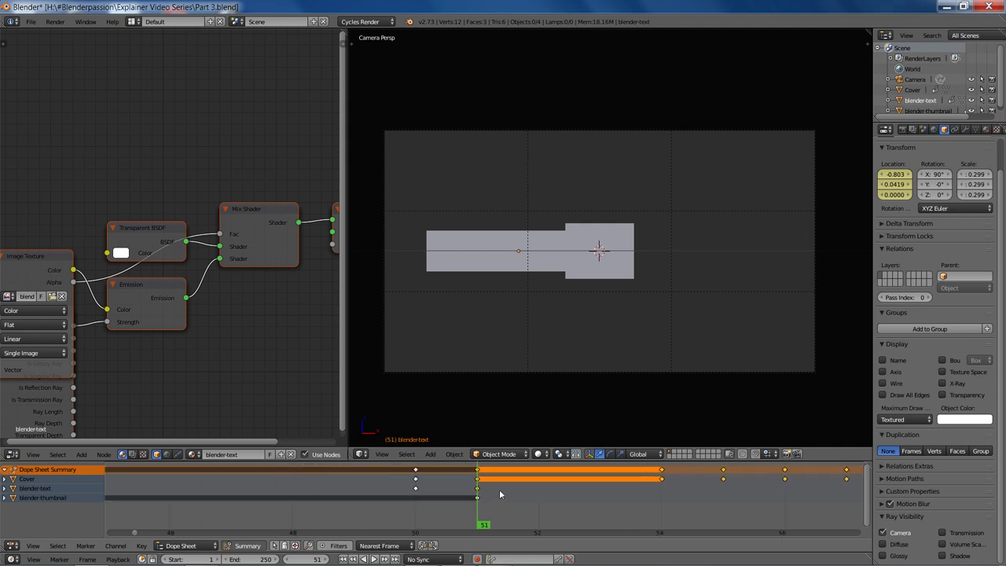
- Shift the selected keyframes later to start at about frame 88 and scrub the animation to frame 106
{"action": "key", "text": "g"}
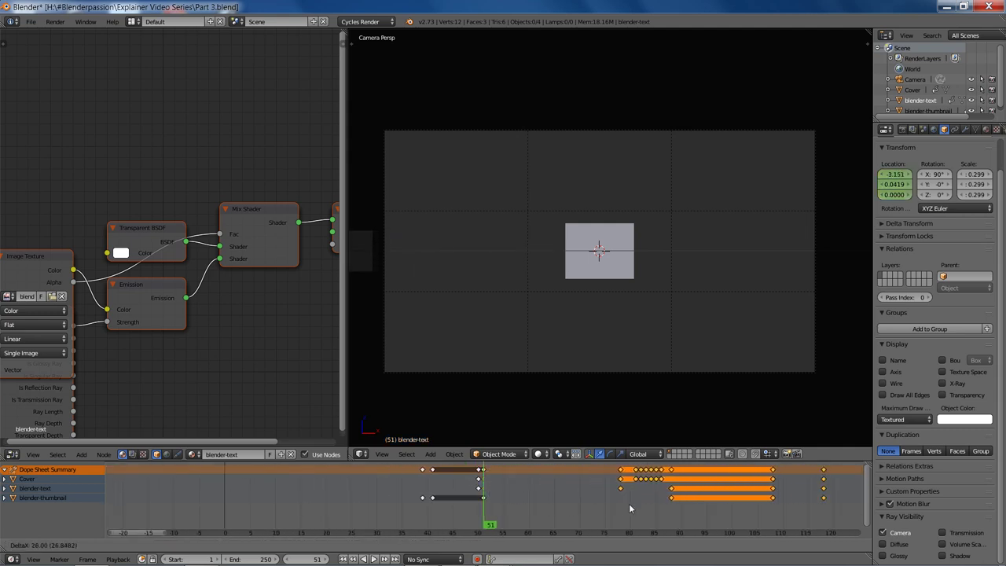
{"action": "left_click", "coordinate": [679, 513]}
{"action": "left_click_drag", "start_coordinate": [496, 491], "coordinate": [751, 495]}
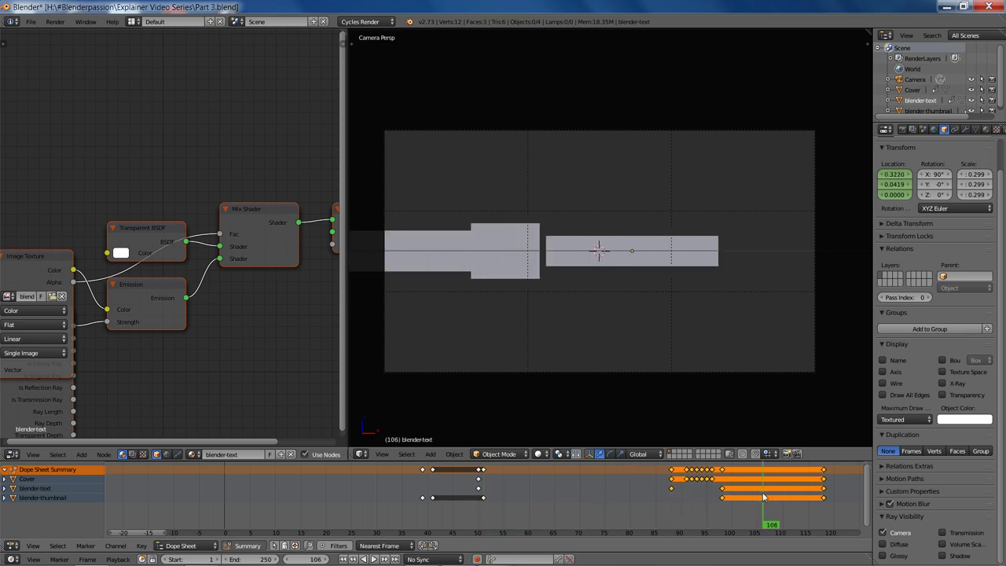
- Undo the last keyframe shift and add the Cover and blender-text keyframes at frame 50 to the selection
{"action": "key", "text": "ctrl+z"}
{"action": "key", "text": "ctrl+z"}
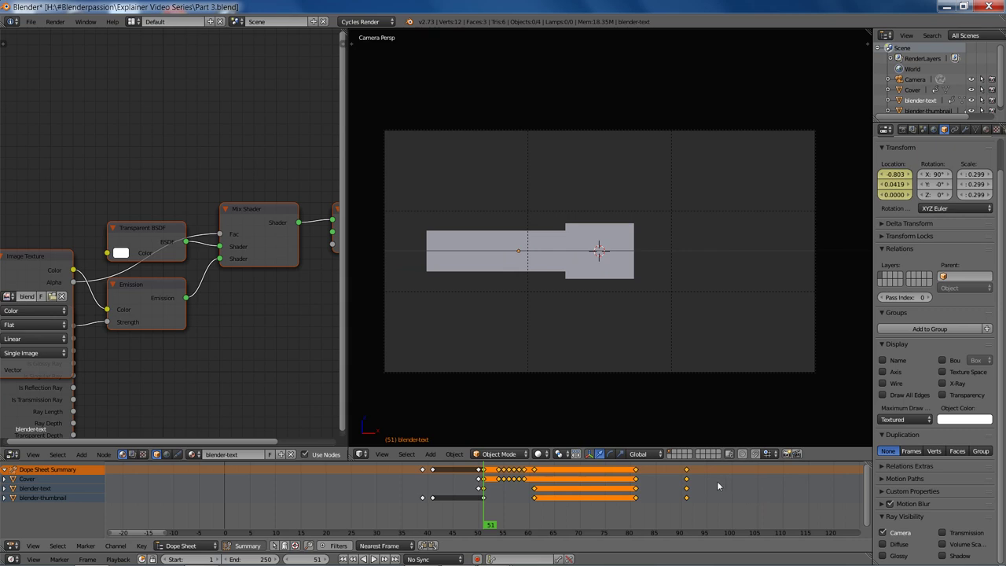
{"action": "scroll", "coordinate": [473, 489], "scroll_direction": "up", "scroll_amount": 5}
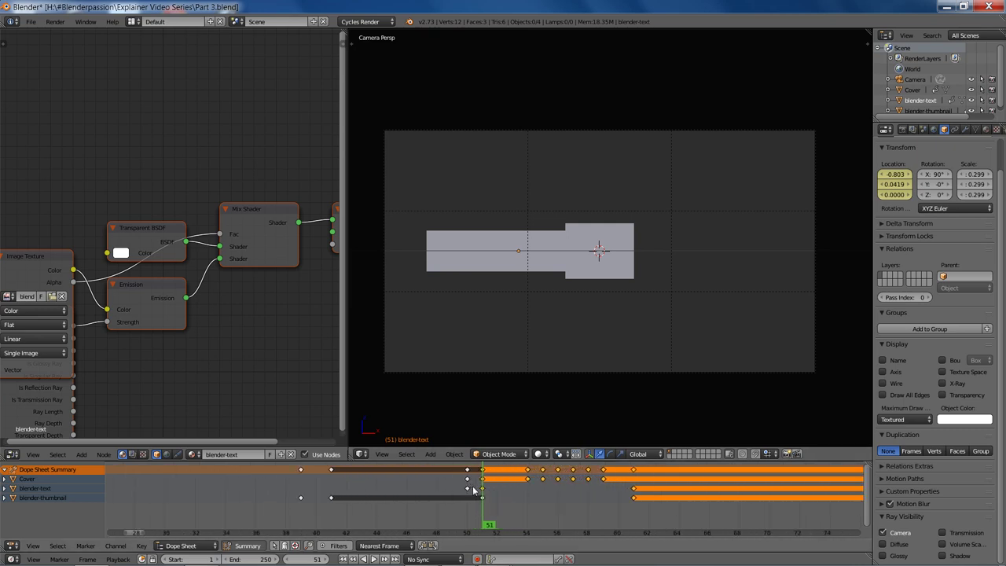
{"action": "scroll", "coordinate": [473, 489], "scroll_direction": "up", "scroll_amount": 2}
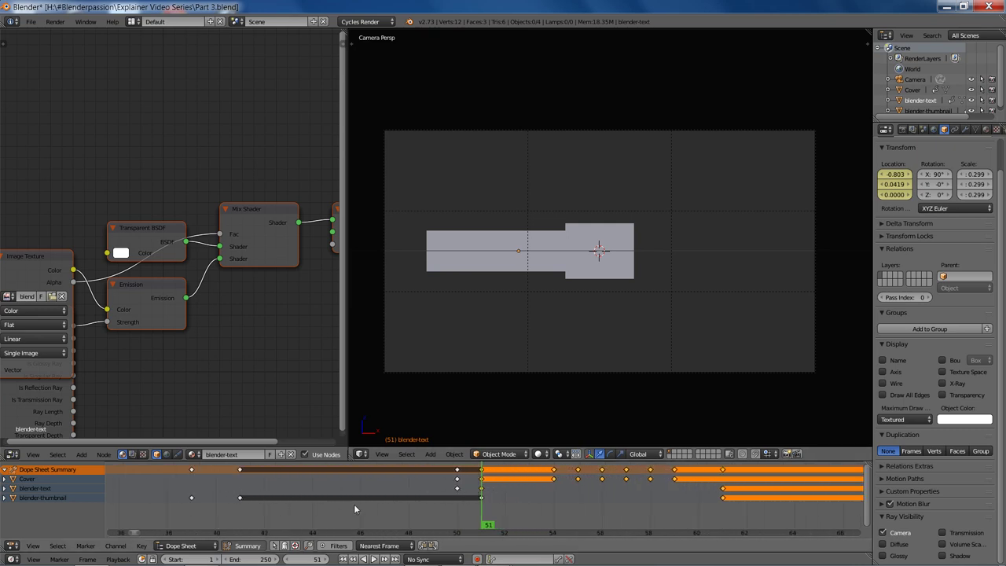
{"action": "scroll", "coordinate": [354, 509], "scroll_direction": "up", "scroll_amount": 6}
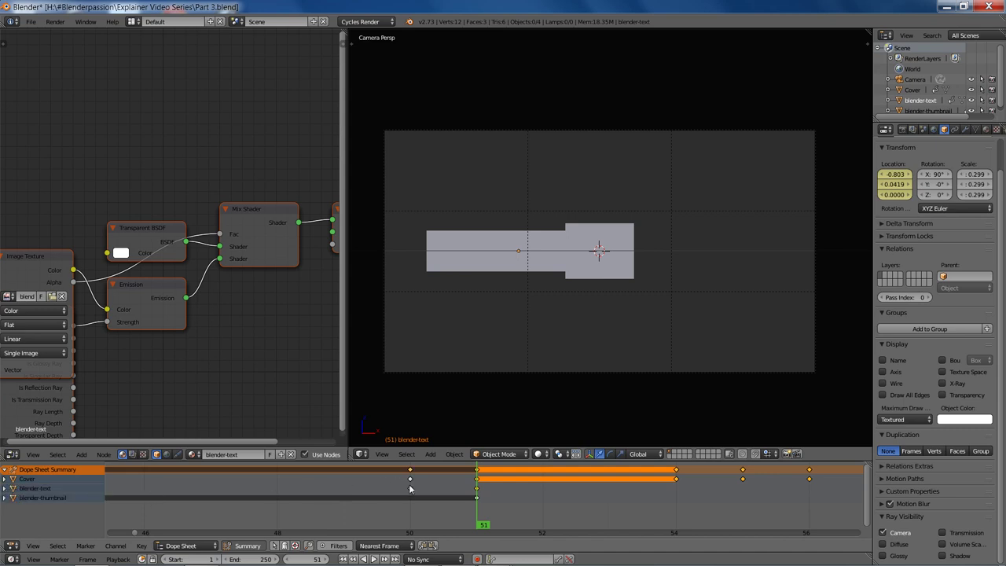
{"action": "scroll", "coordinate": [414, 482], "scroll_direction": "down", "scroll_amount": 10}
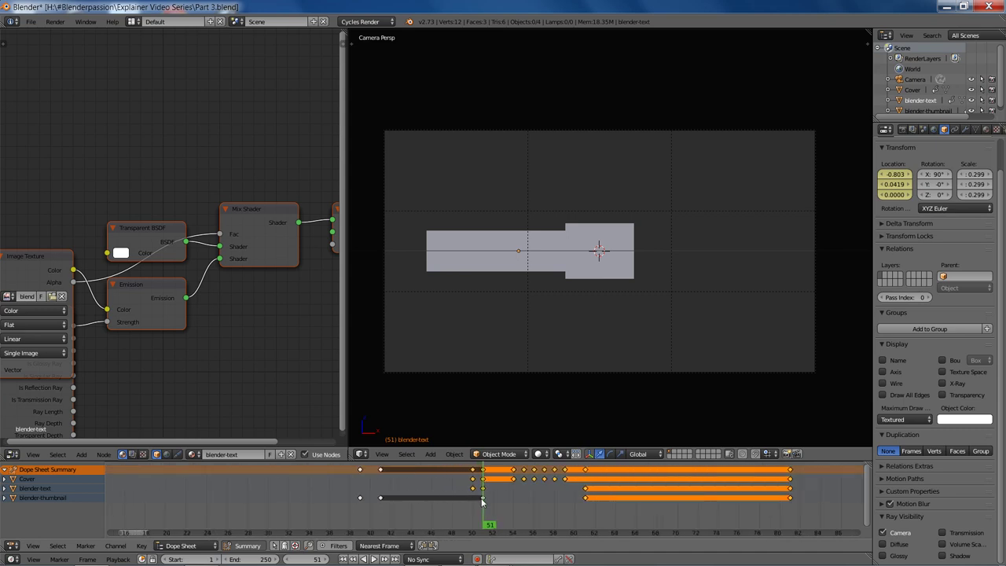
{"action": "scroll", "coordinate": [398, 487], "scroll_direction": "down", "scroll_amount": 3}
{"action": "middle_click_drag", "start_coordinate": [404, 515], "coordinate": [405, 500]}
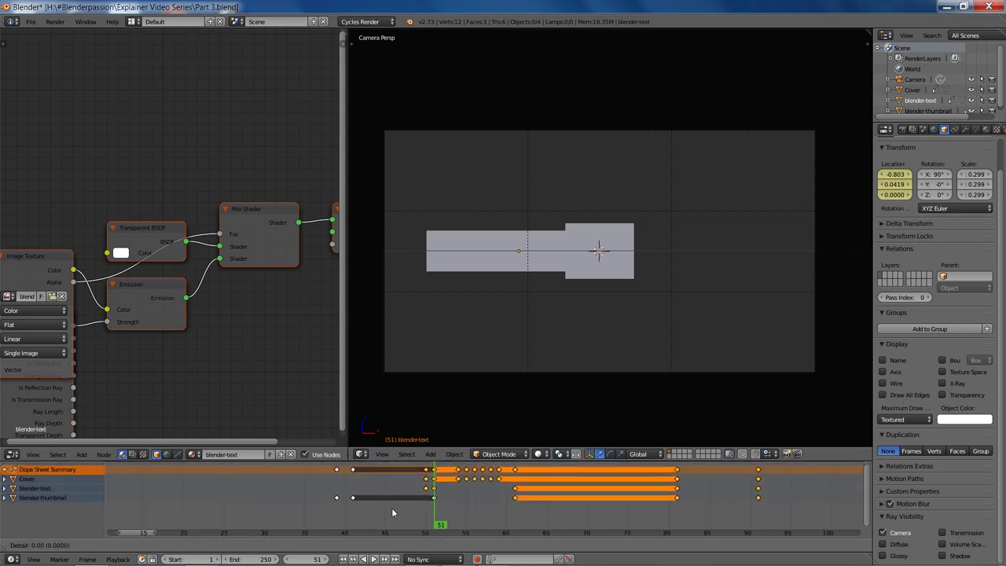
- Try shifting the selected keyframes later to start at frame 65, play back the animation, and undo the shift
{"action": "key", "text": "g"}
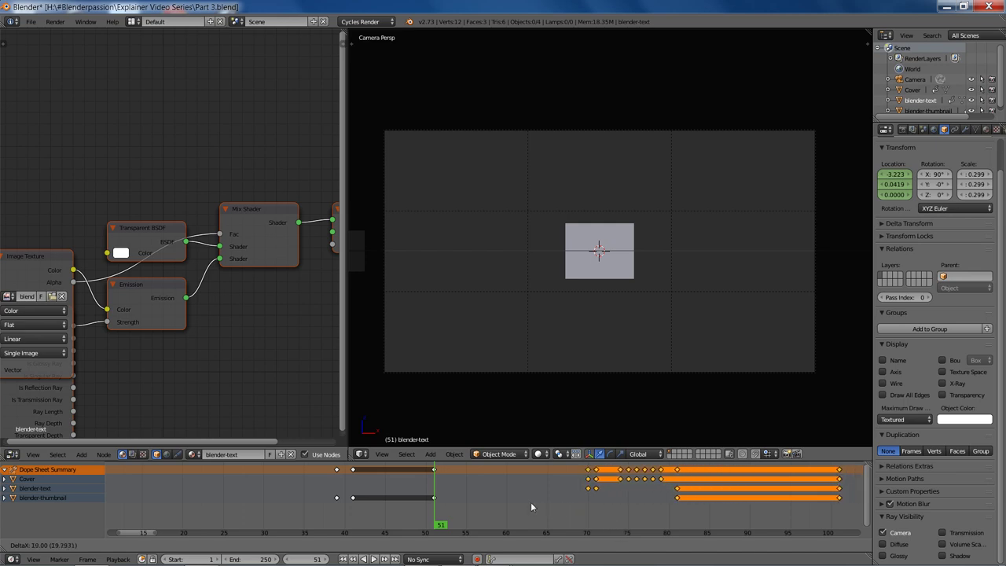
{"action": "left_click", "coordinate": [506, 499]}
{"action": "left_click_drag", "start_coordinate": [377, 496], "coordinate": [296, 496]}
{"action": "key", "text": "alt+a"}
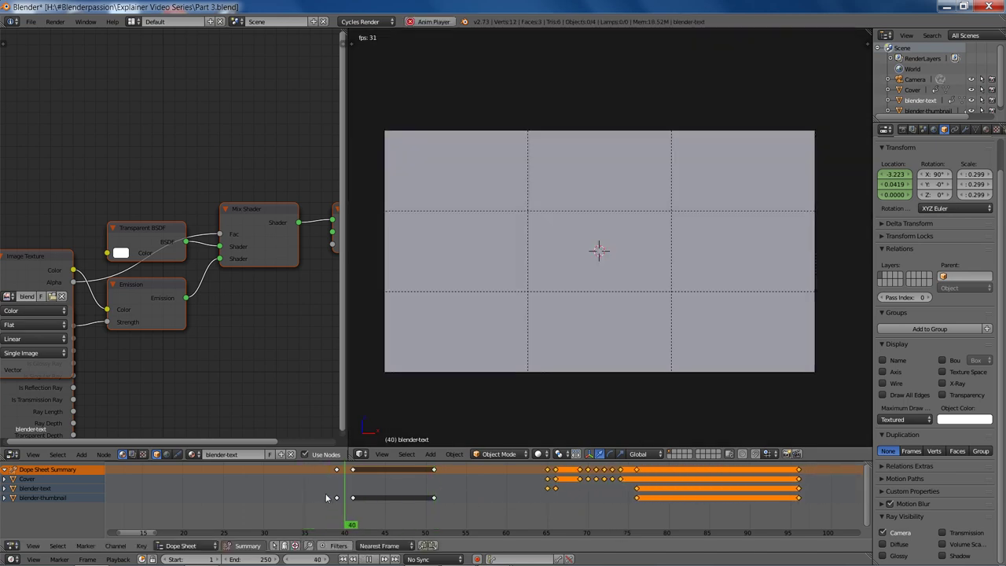
{"action": "left_click", "coordinate": [433, 488]}
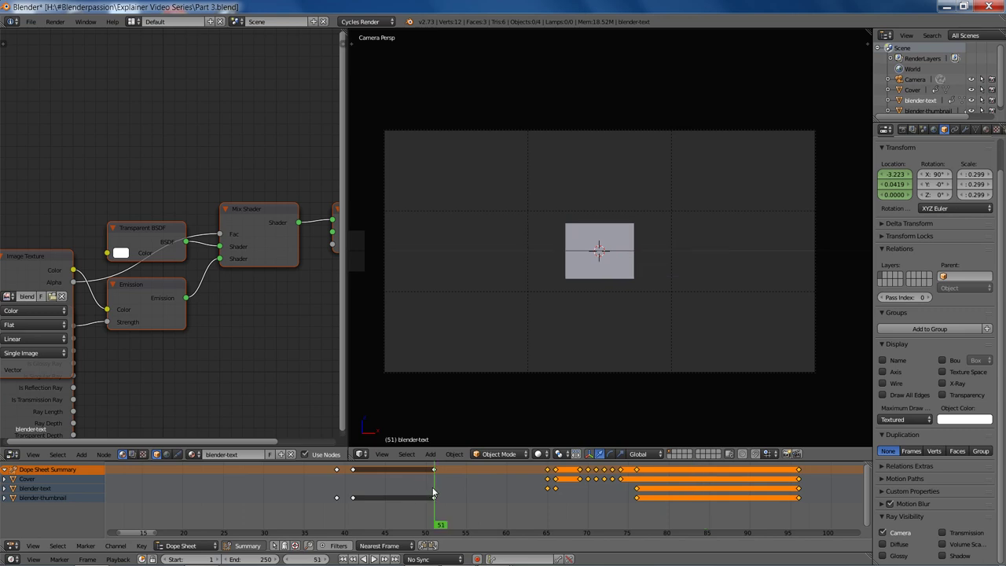
{"action": "key", "text": "ctrl+z"}
{"action": "key", "text": "ctrl+z"}
{"action": "key", "text": "ctrl+z"}
{"action": "scroll", "coordinate": [434, 490], "scroll_direction": "up", "scroll_amount": 6}
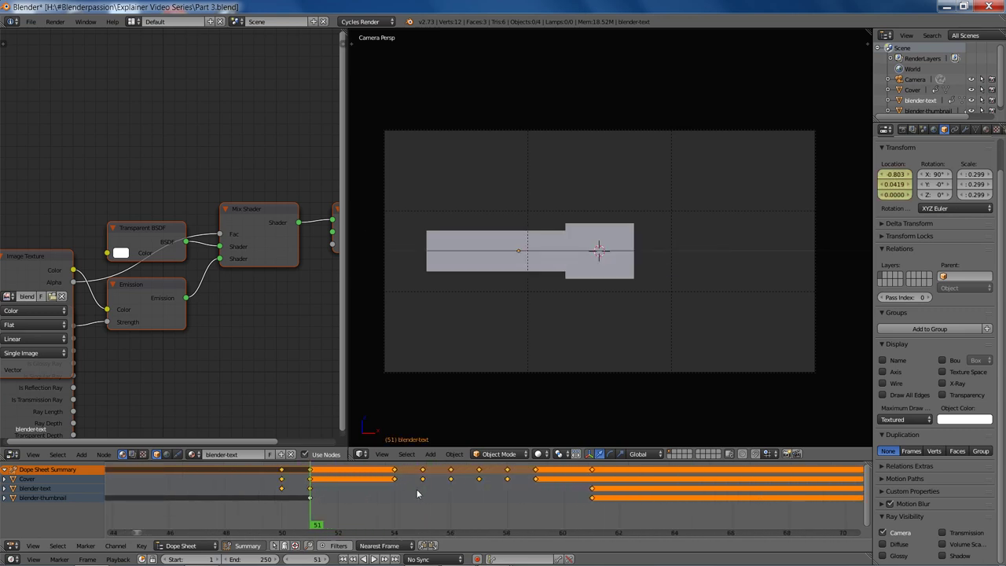
{"action": "scroll", "coordinate": [475, 496], "scroll_direction": "down", "scroll_amount": 5}
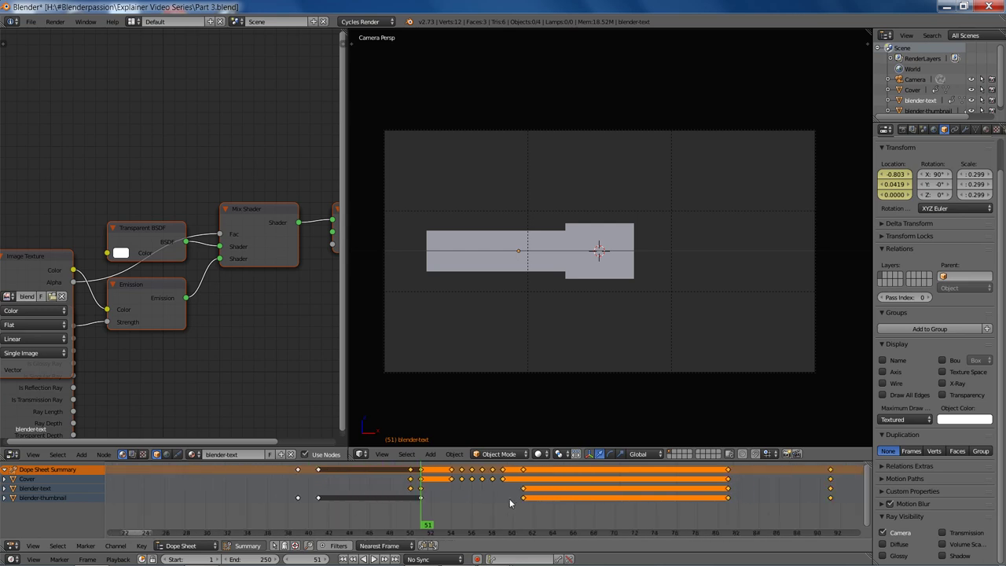
{"action": "mouse_move", "coordinate": [441, 506]}
{"action": "left_mouse_down"}
{"action": "mouse_move", "coordinate": [515, 517]}
{"action": "mouse_move", "coordinate": [425, 512]}
{"action": "left_mouse_up"}
{"action": "right_click", "coordinate": [423, 499], "text": "shift"}
{"action": "key", "text": "g"}
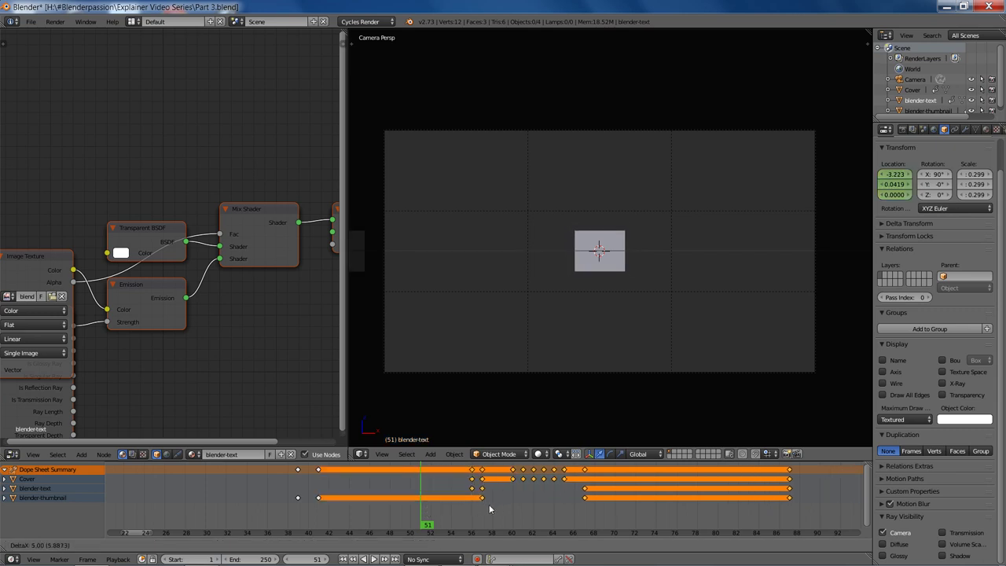
{"action": "key", "text": "Escape"}
{"action": "right_click", "coordinate": [423, 499], "text": "shift"}
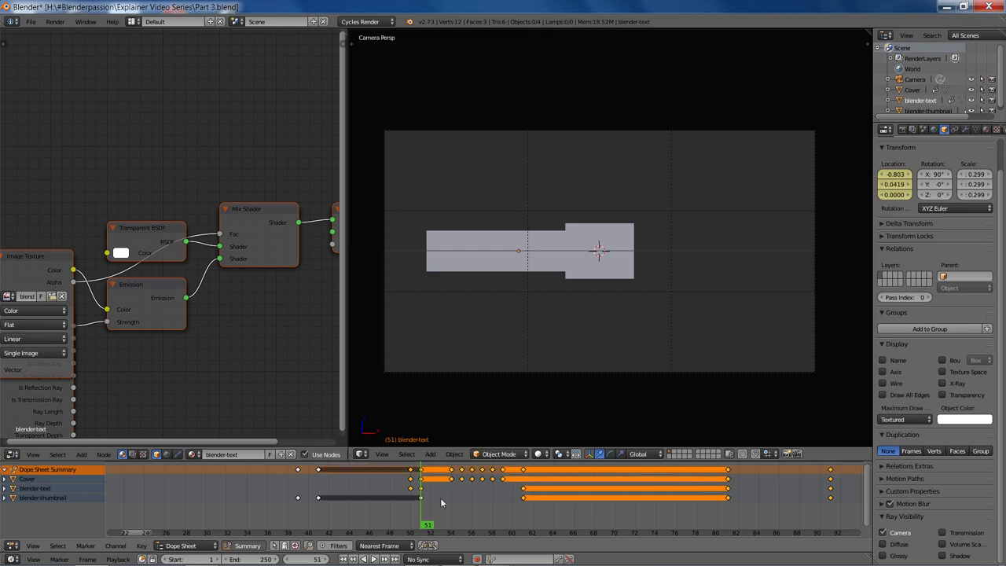
- Try shifting the selected keyframes later to start at frame 64, scrub back to frame 51, and undo the shift
{"action": "key", "text": "g"}
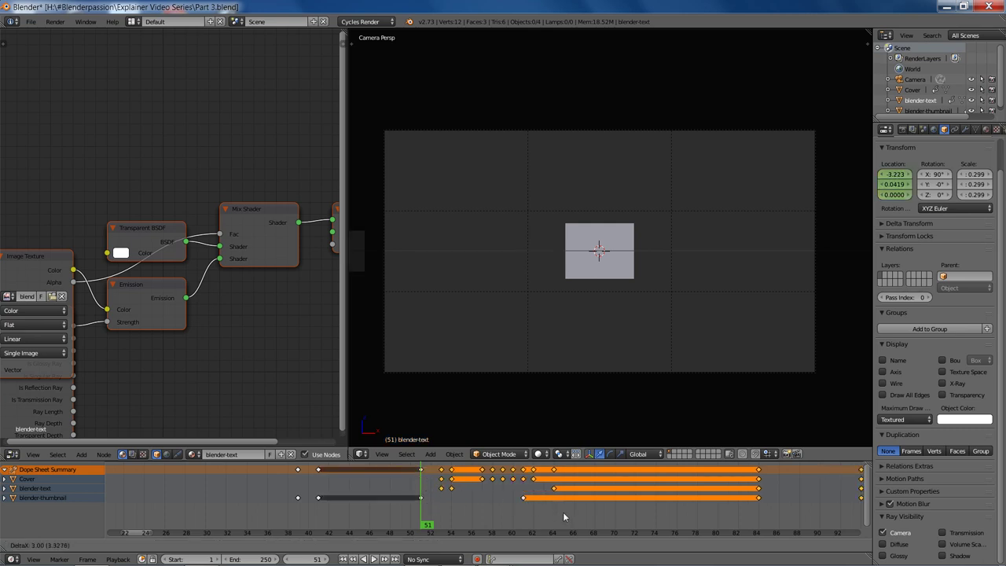
{"action": "left_click", "coordinate": [662, 524]}
{"action": "left_click_drag", "start_coordinate": [473, 497], "coordinate": [422, 496]}
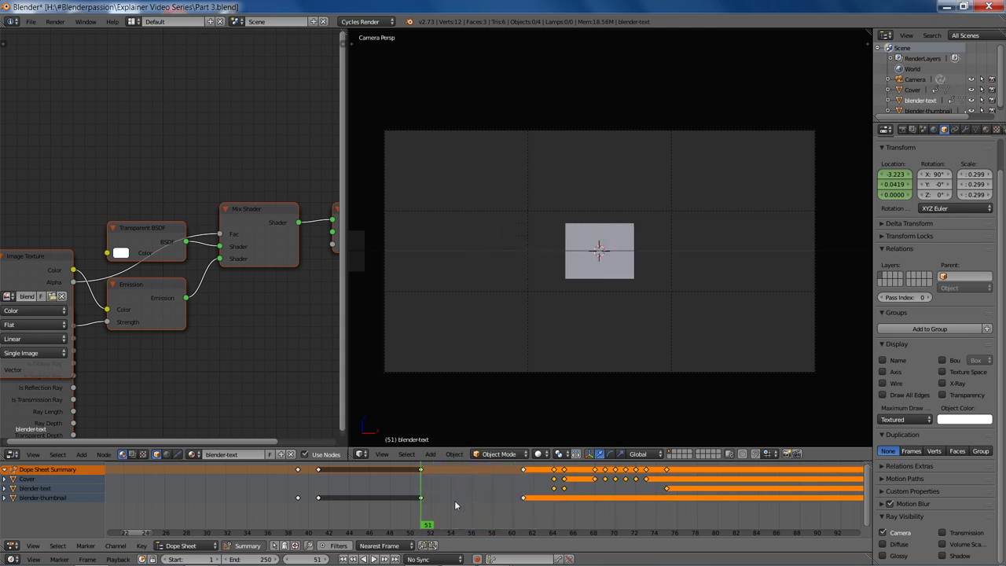
{"action": "key", "text": "ctrl+z"}
{"action": "key", "text": "g"}
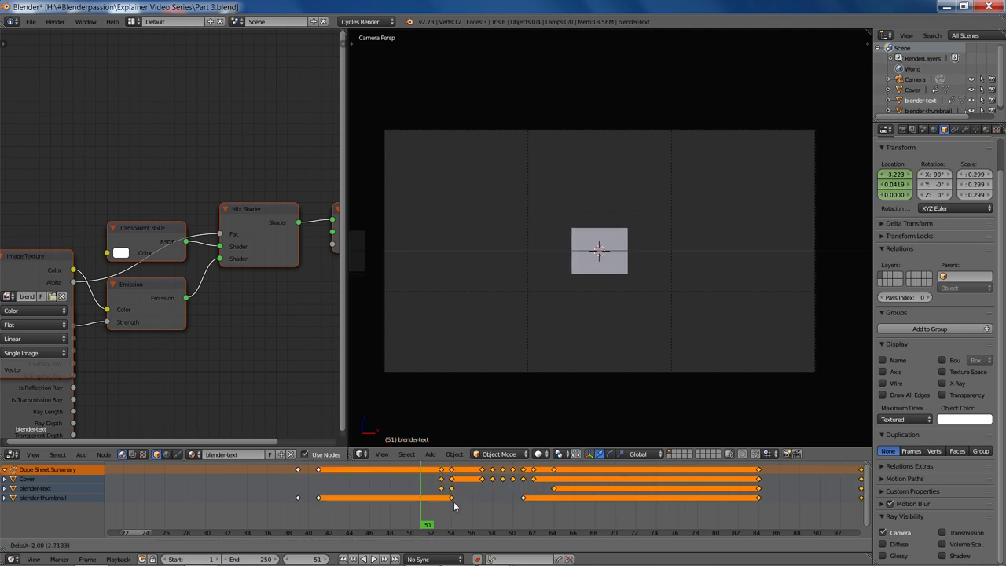
{"action": "key", "text": "Escape"}
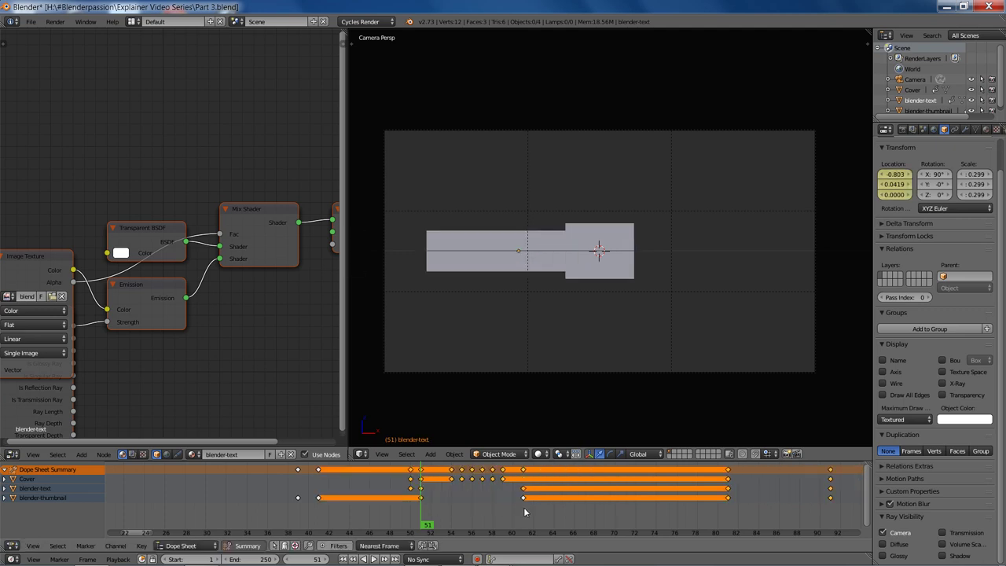
{"action": "key", "text": "g"}
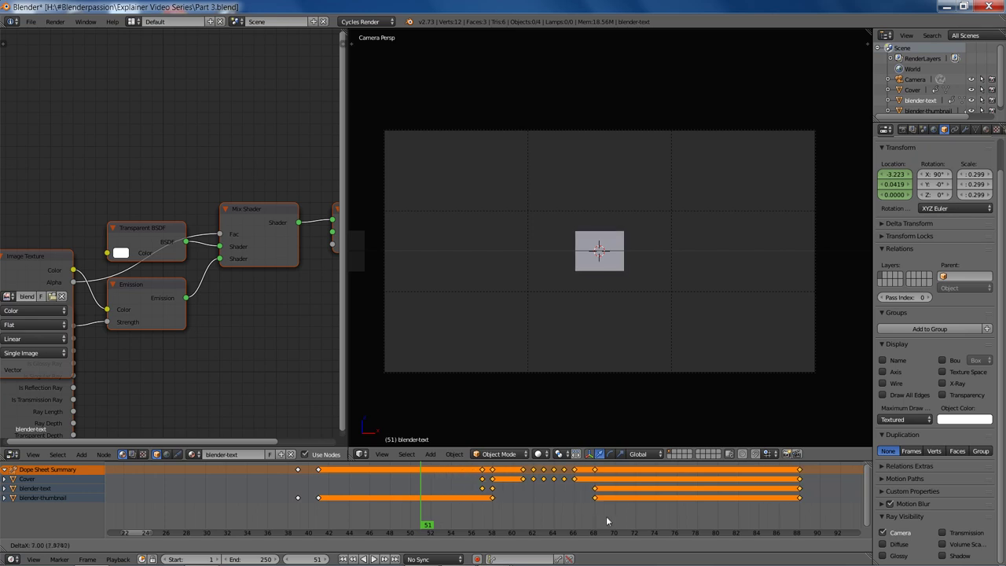
{"action": "key", "text": "Escape"}
- Scrub to frame 41, expand the Cover channel down to its X, Y and Z Location channels, and clear the keyframe selection
{"action": "left_click_drag", "start_coordinate": [408, 481], "coordinate": [320, 485]}
{"action": "left_click", "coordinate": [5, 480]}
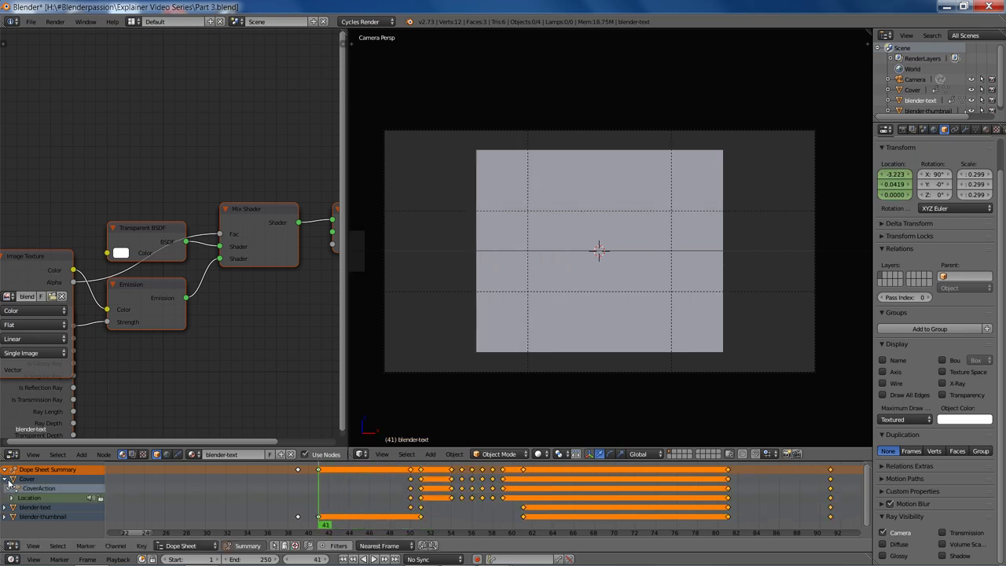
{"action": "left_click", "coordinate": [12, 500]}
{"action": "scroll", "coordinate": [344, 484], "scroll_direction": "down", "scroll_amount": 5}
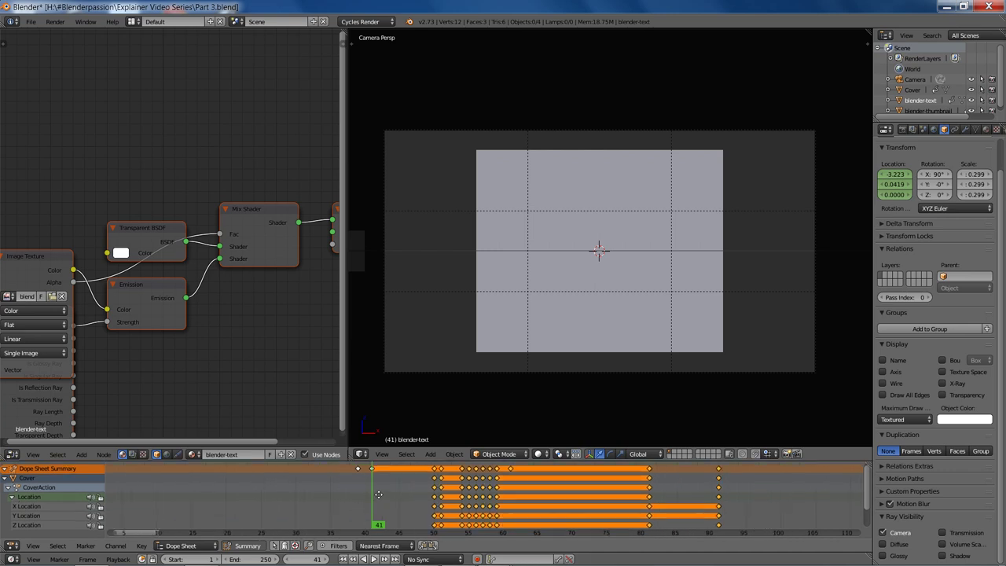
{"action": "middle_click_drag", "start_coordinate": [378, 496], "coordinate": [412, 494]}
{"action": "key", "text": "a"}
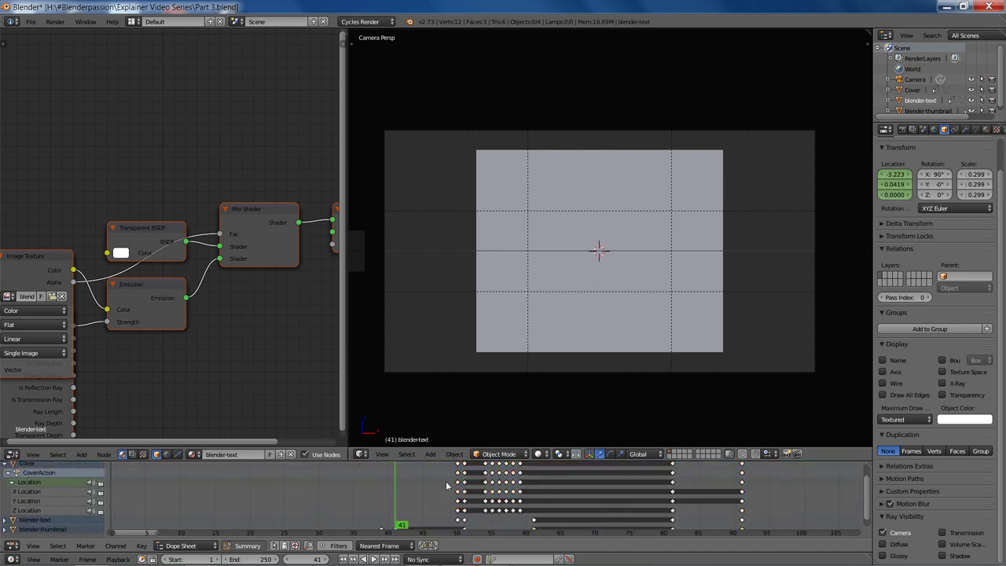
{"action": "scroll", "coordinate": [455, 484], "scroll_direction": "up", "scroll_amount": 6}
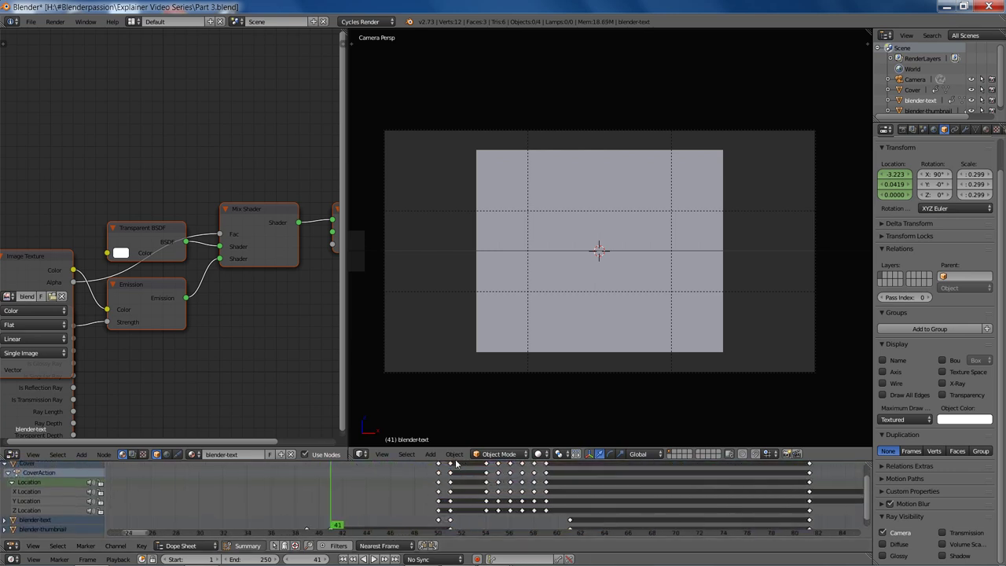
- Enlarge the dope sheet area upward and collapse the Cover channel
{"action": "left_click_drag", "start_coordinate": [464, 449], "coordinate": [463, 371]}
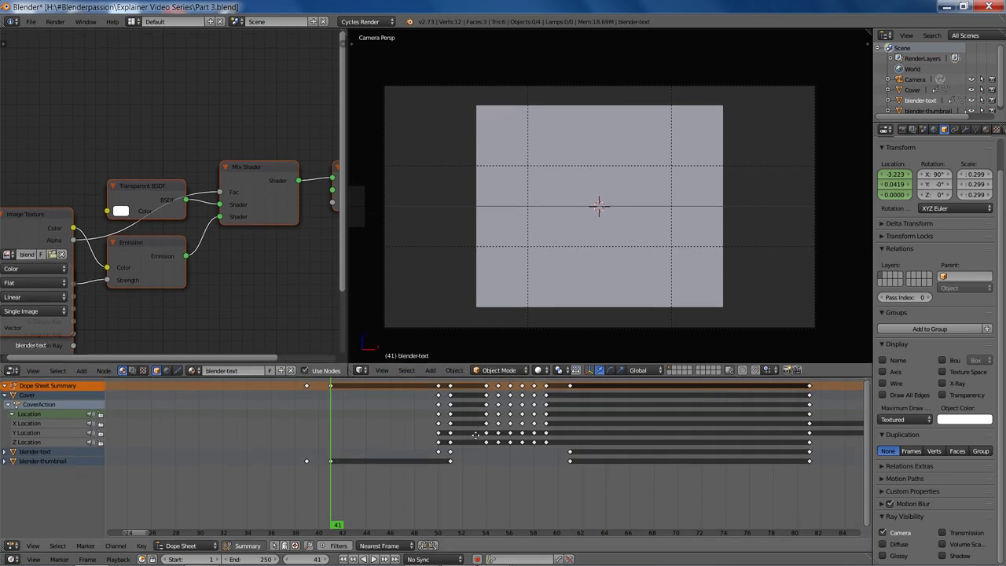
{"action": "scroll", "coordinate": [474, 447], "scroll_direction": "down", "scroll_amount": 2, "text": "ctrl"}
{"action": "scroll", "coordinate": [441, 467], "scroll_direction": "down", "scroll_amount": 1, "text": "ctrl"}
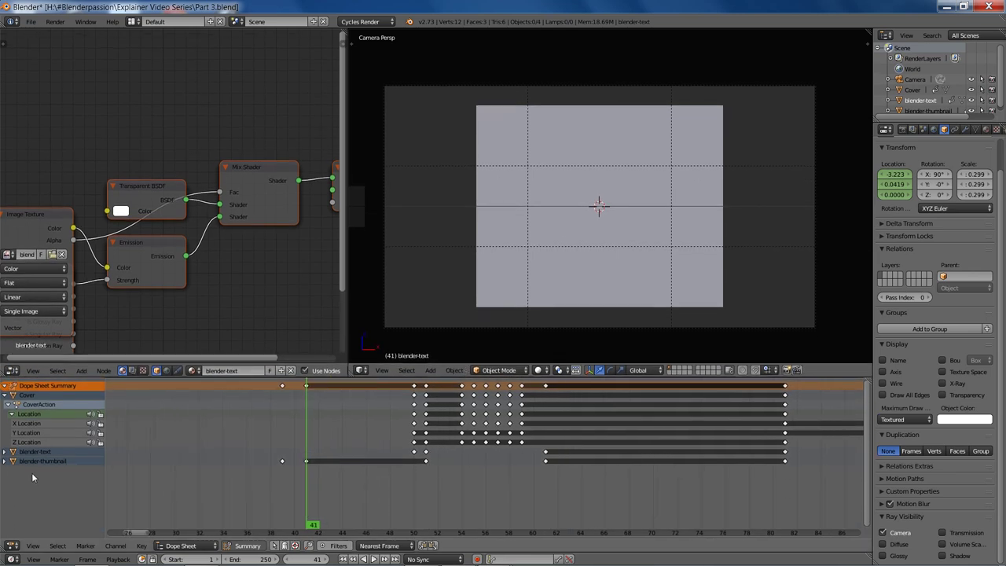
{"action": "left_click", "coordinate": [7, 395]}
{"action": "scroll", "coordinate": [416, 428], "scroll_direction": "down", "scroll_amount": 3, "text": "ctrl"}
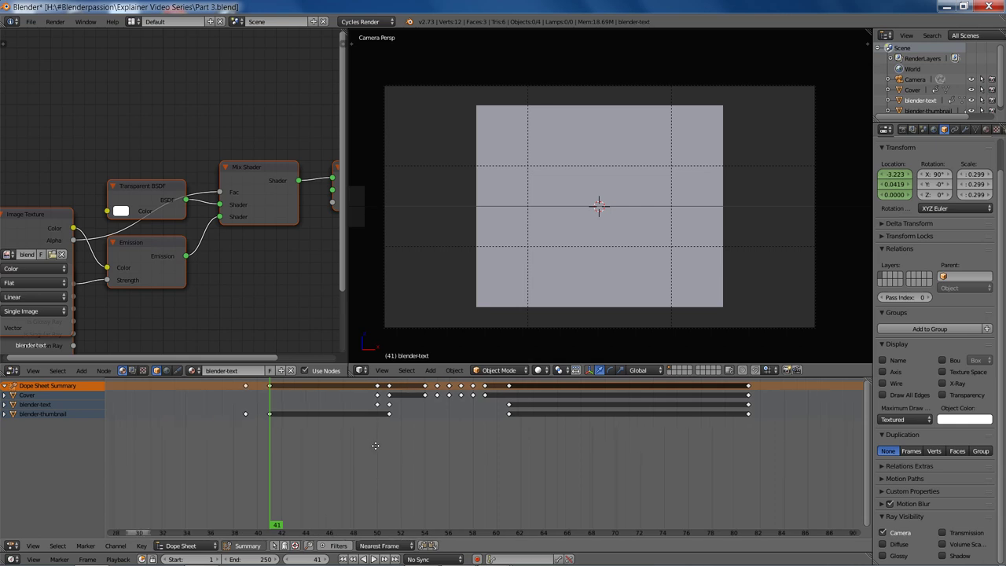
- Select all keyframes from frame 50 onward across the Cover, blender-text and blender-thumbnail channels
{"action": "key", "text": "a"}
{"action": "key", "text": "a"}
{"action": "key", "text": "b"}
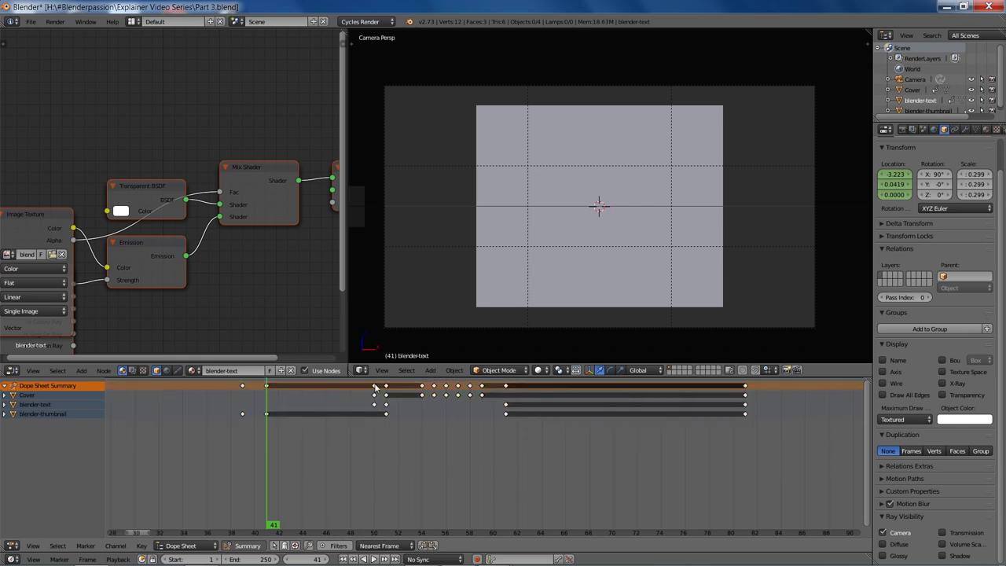
{"action": "left_click_drag", "start_coordinate": [364, 382], "coordinate": [819, 394]}
{"action": "key", "text": "g"}
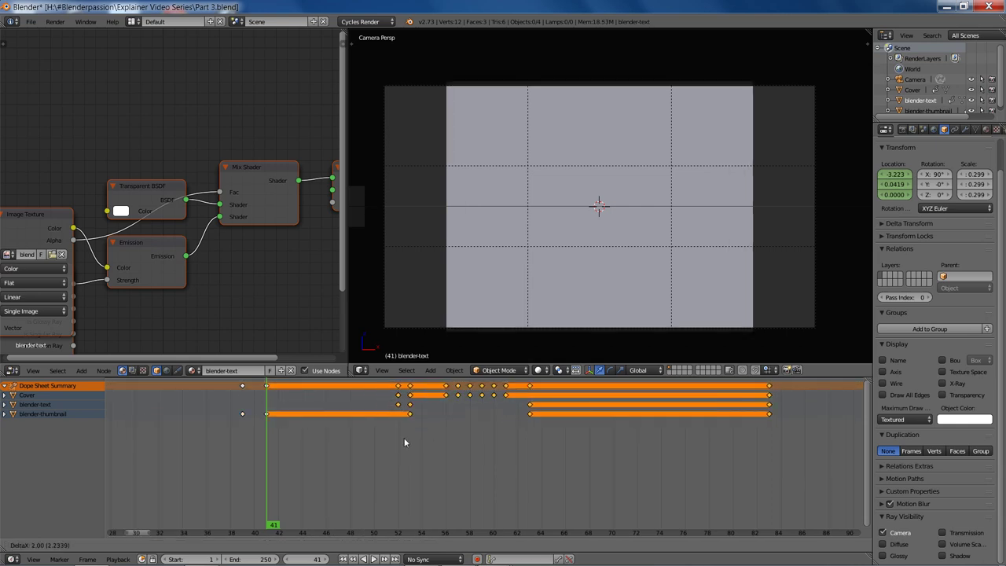
{"action": "key", "text": "Escape"}
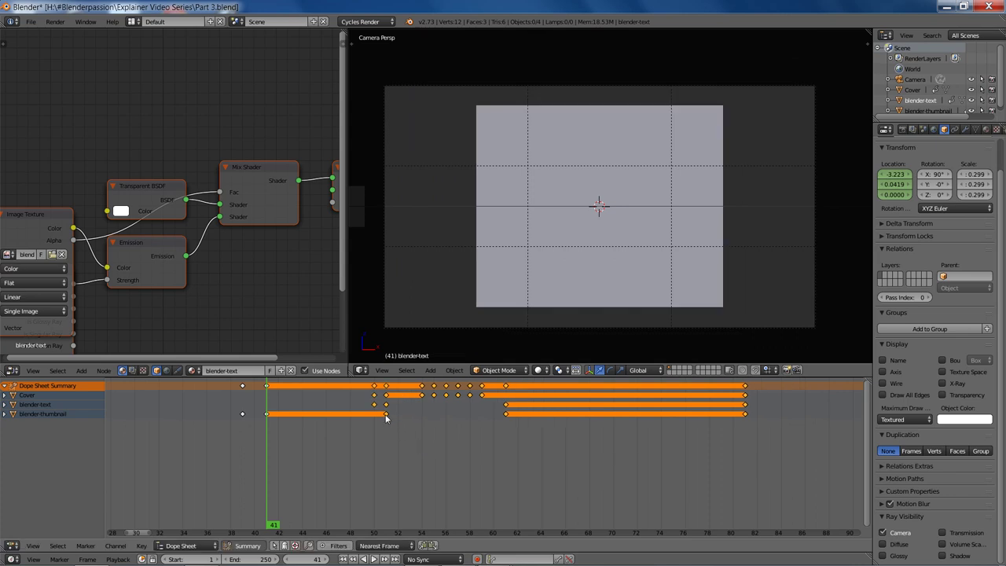
- Deselect the blender-thumbnail keyframe at frame 51 and scrub the animation to frame 47
{"action": "left_click", "coordinate": [385, 413], "text": "shift"}
{"action": "key", "text": "g"}
{"action": "left_click", "coordinate": [394, 440]}
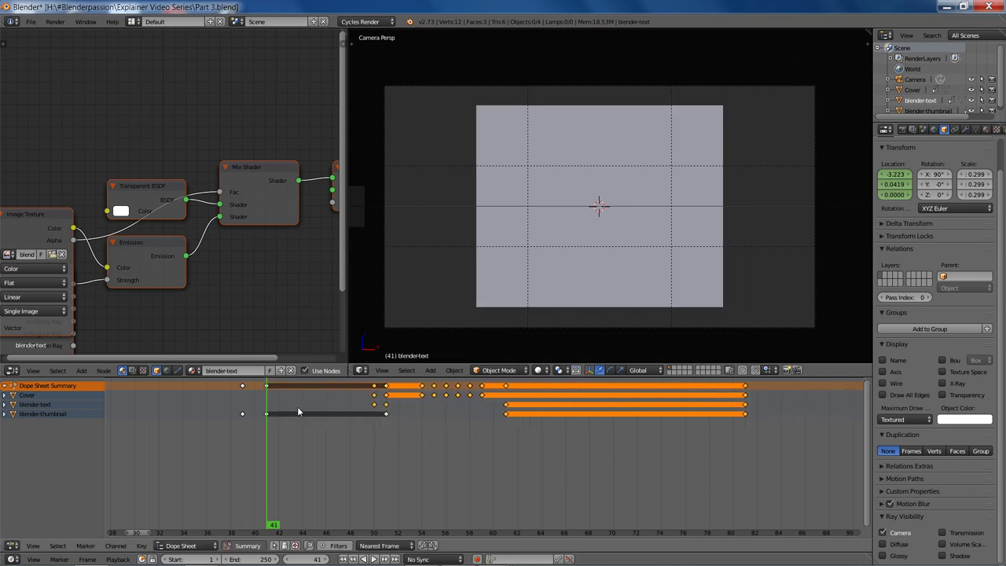
{"action": "left_click_drag", "start_coordinate": [299, 412], "coordinate": [330, 415]}
- Try shifting the selected keyframes later to start at frame 62, scrub to that frame, and undo the shift
{"action": "key", "text": "g"}
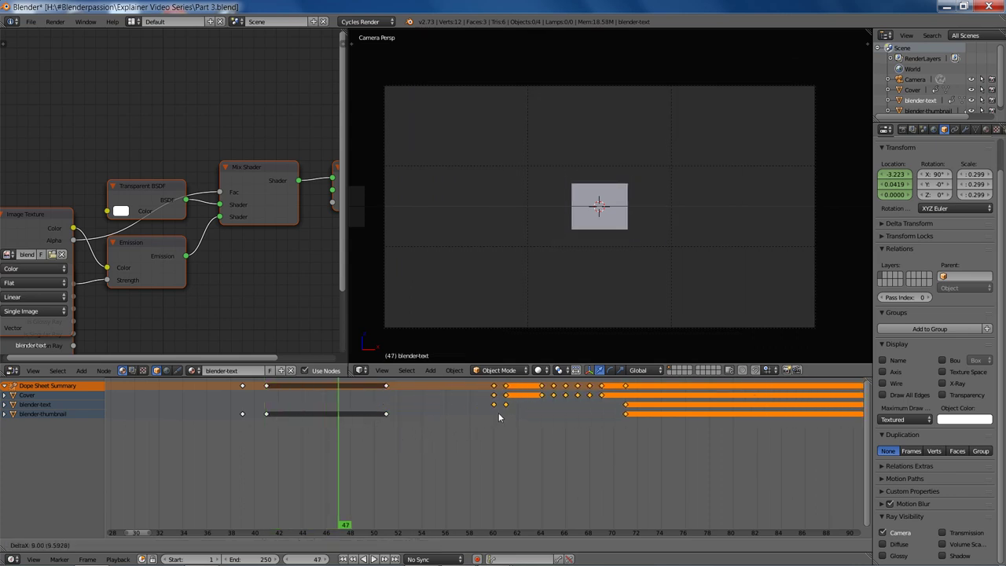
{"action": "right_click", "coordinate": [497, 417]}
{"action": "key", "text": "g"}
{"action": "left_click", "coordinate": [507, 431]}
{"action": "left_click", "coordinate": [389, 422]}
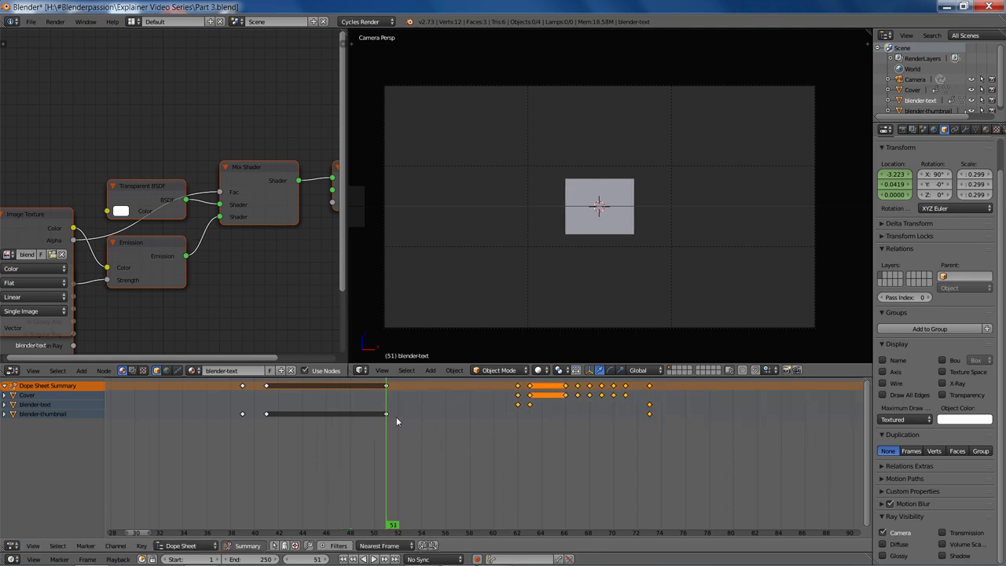
{"action": "left_click_drag", "start_coordinate": [397, 423], "coordinate": [518, 425]}
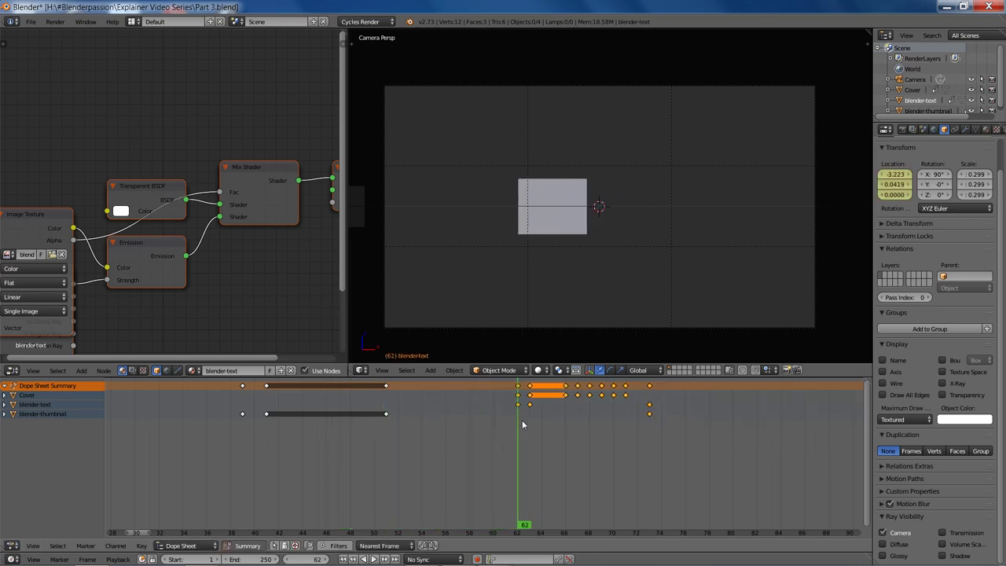
{"action": "key", "text": "ctrl+z"}
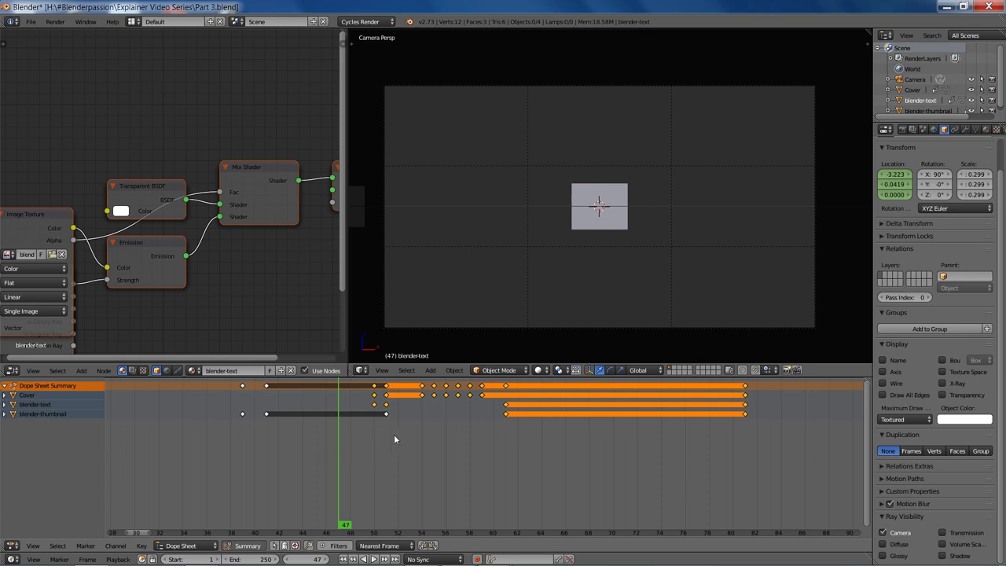
{"action": "key", "text": "g"}
{"action": "key", "text": "Escape"}
{"action": "left_click_drag", "start_coordinate": [365, 428], "coordinate": [378, 448]}
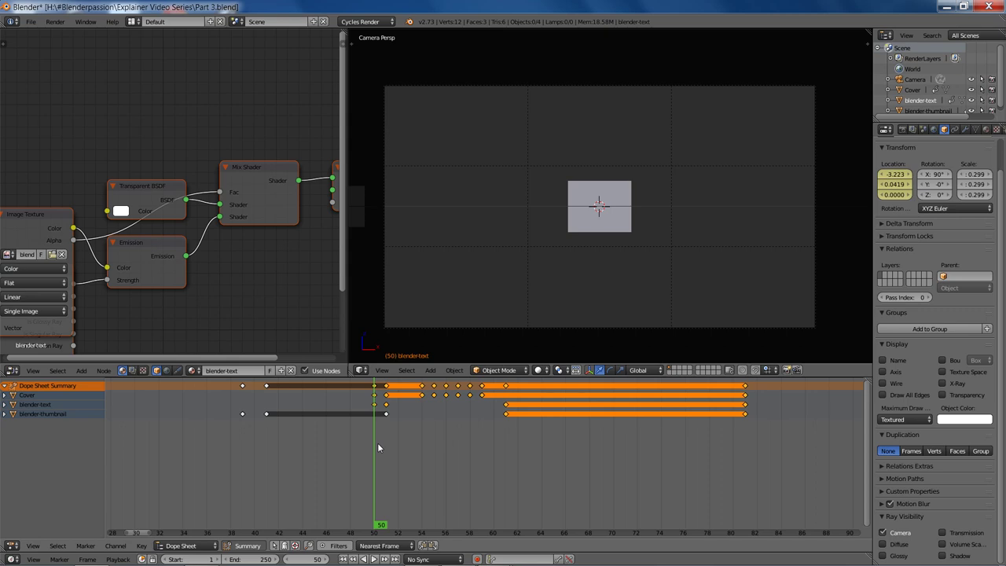
{"action": "key", "text": "g"}
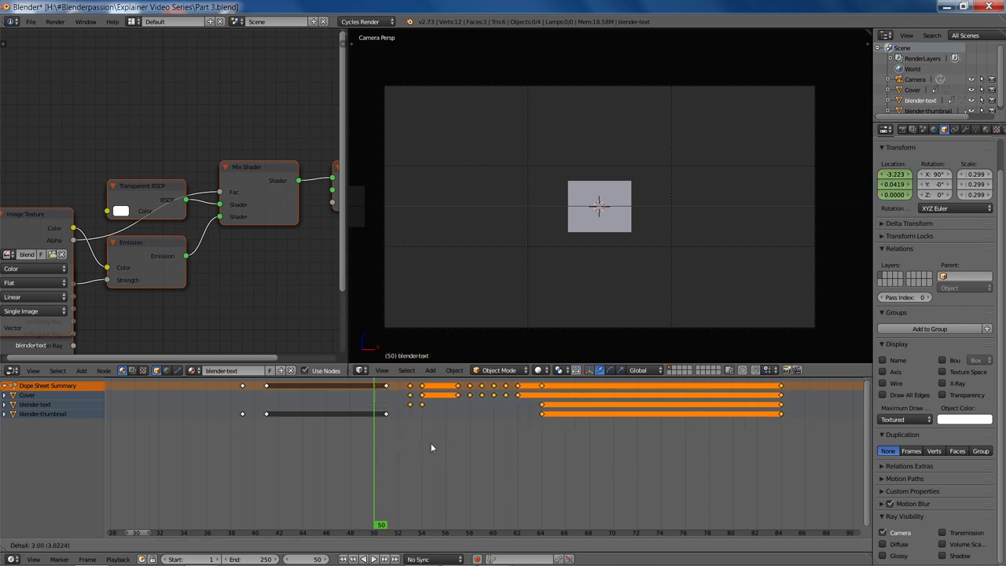
{"action": "right_click", "coordinate": [470, 448]}
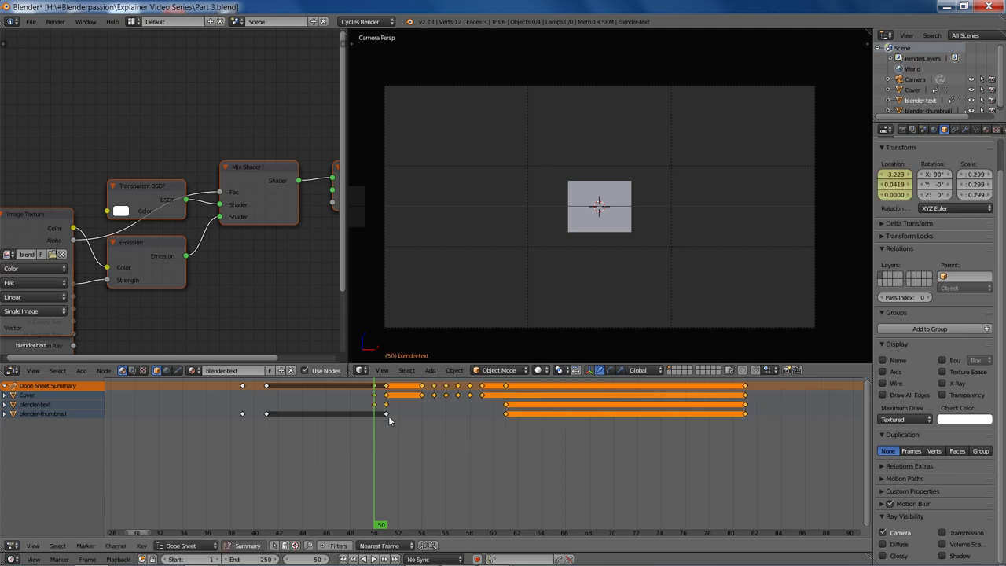
- Try shifting the selected keyframes later to start at frame 59
{"action": "key", "text": "g"}
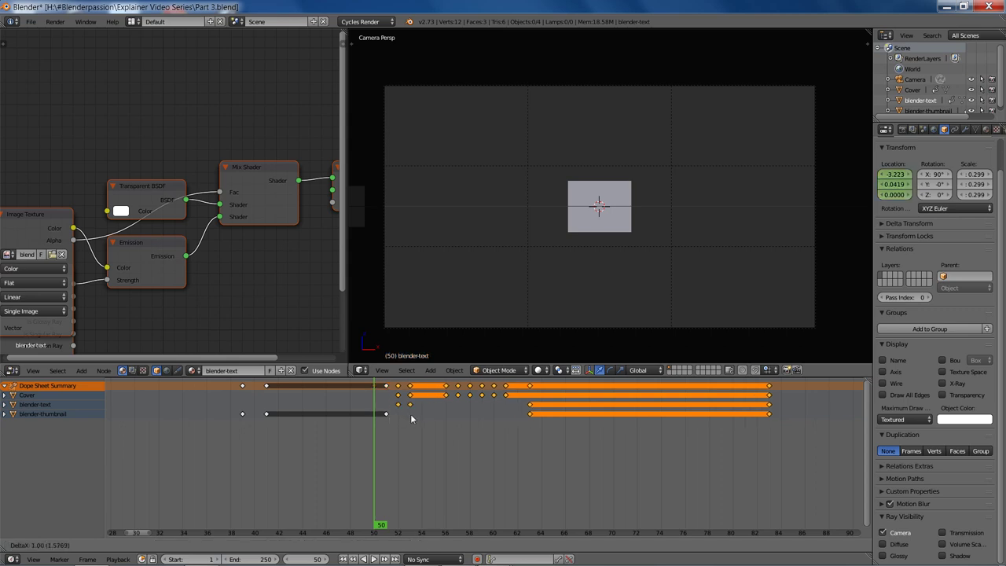
{"action": "left_click", "coordinate": [479, 427]}
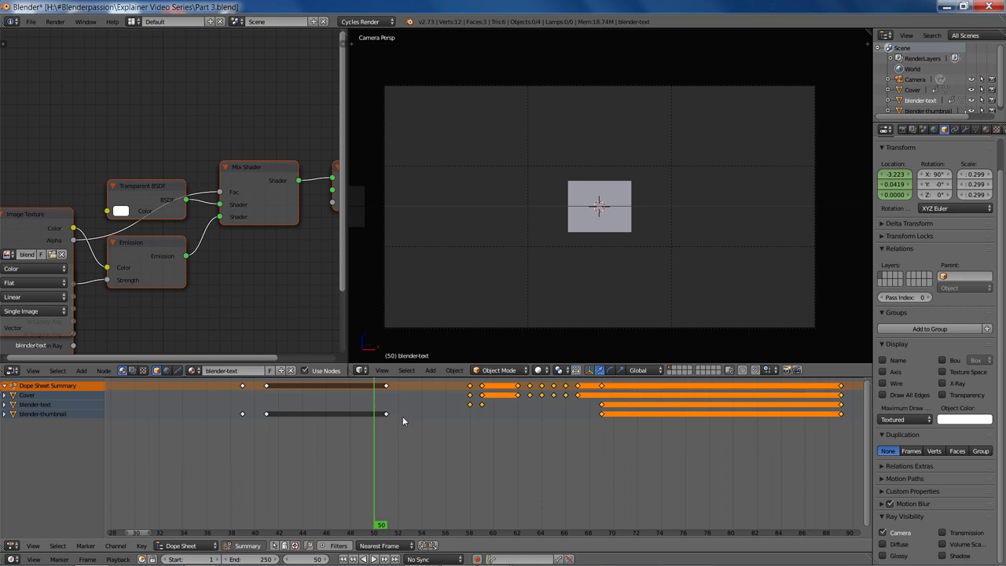
{"action": "key", "text": "ctrl+z"}
{"action": "key", "text": "ctrl+shift+z"}
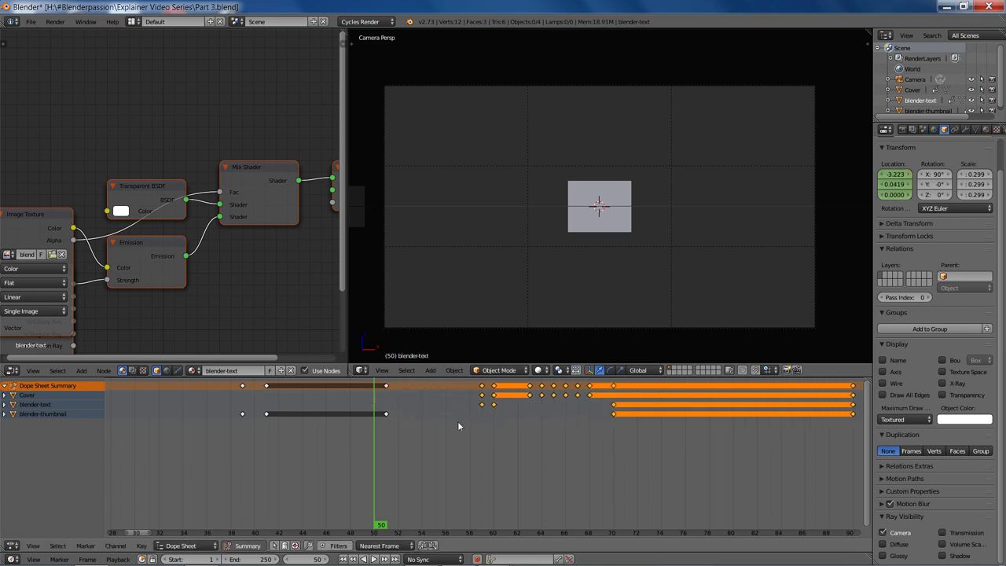
- Try duplicating the blender-thumbnail keyframe at frame 51 to a later frame, and undo both the duplicate and the preceding keyframe shift
{"action": "left_click", "coordinate": [387, 414]}
{"action": "key", "text": "shift+d"}
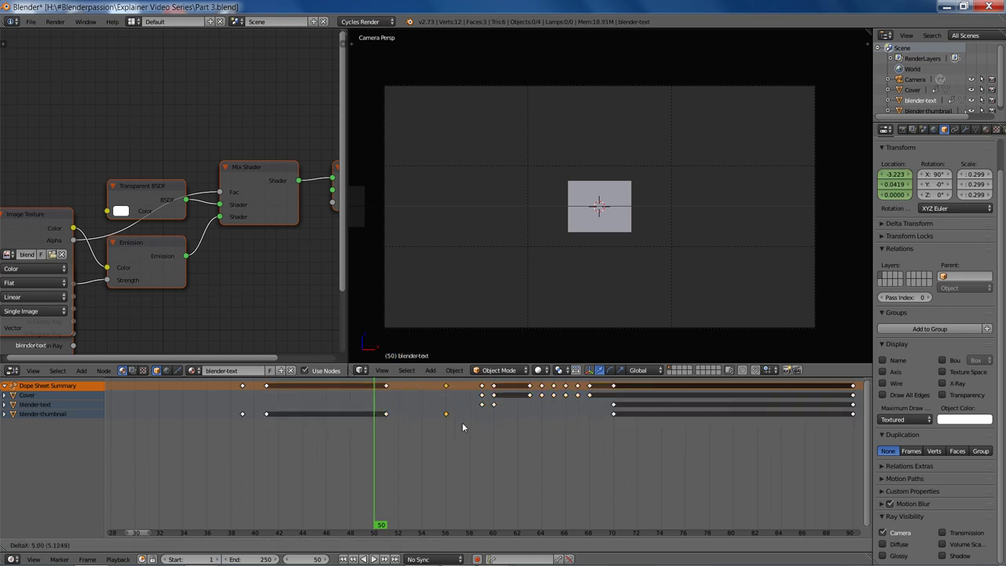
{"action": "left_click", "coordinate": [495, 428]}
{"action": "left_click_drag", "start_coordinate": [408, 438], "coordinate": [339, 431]}
{"action": "key", "text": "ctrl+z"}
{"action": "key", "text": "ctrl+z"}
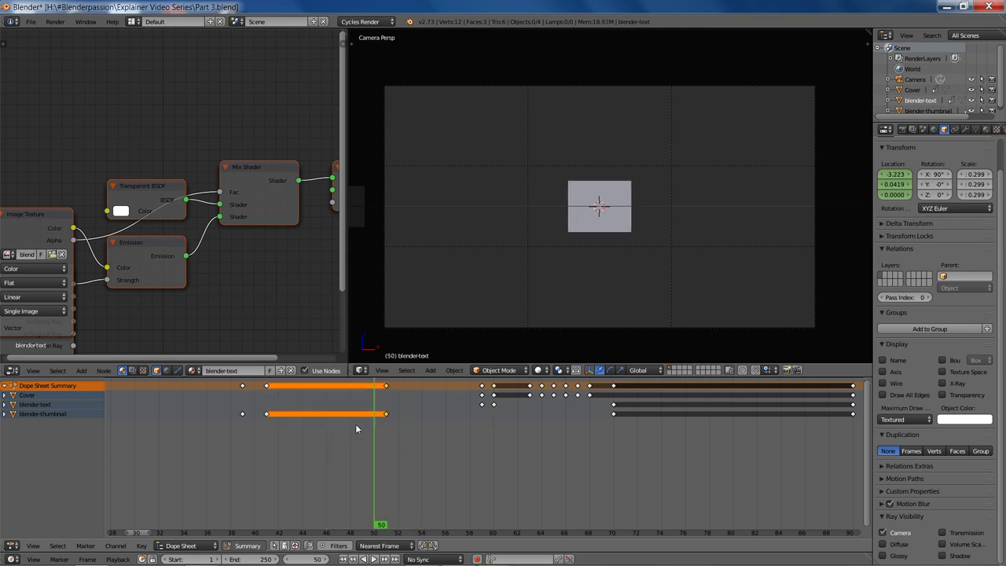
{"action": "key", "text": "ctrl+z"}
{"action": "key", "text": "ctrl+z"}
{"action": "key", "text": "ctrl+z"}
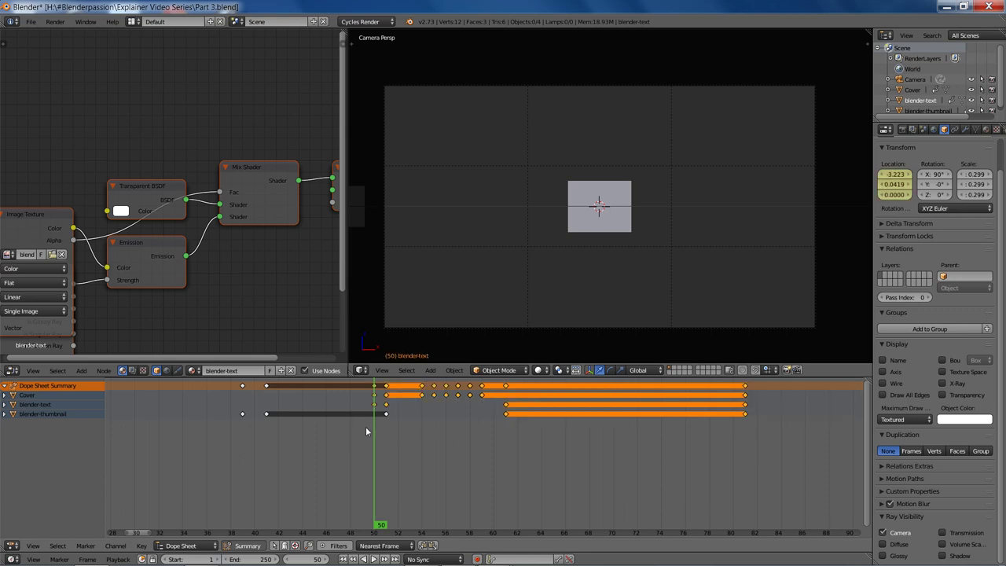
- Scrub to frame 51 and shift the selected keyframes 9 frames later to start at frame 59
{"action": "left_click_drag", "start_coordinate": [364, 432], "coordinate": [384, 450]}
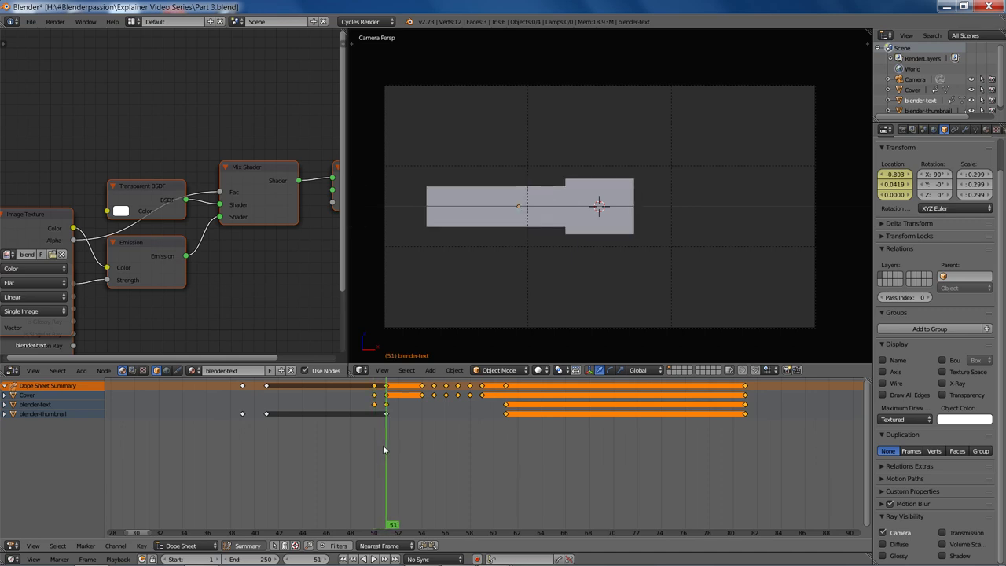
{"action": "key", "text": "g"}
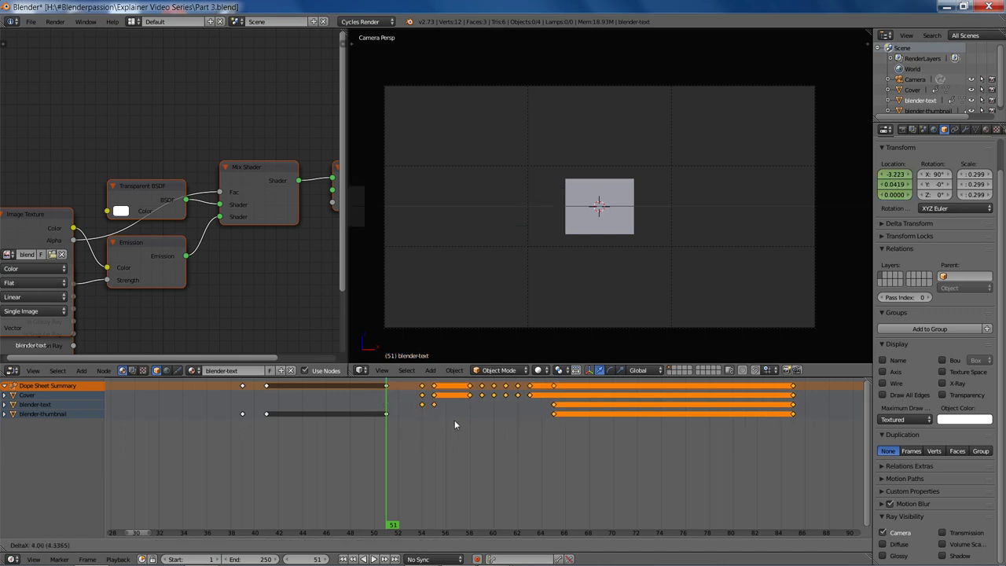
{"action": "right_click", "coordinate": [454, 421]}
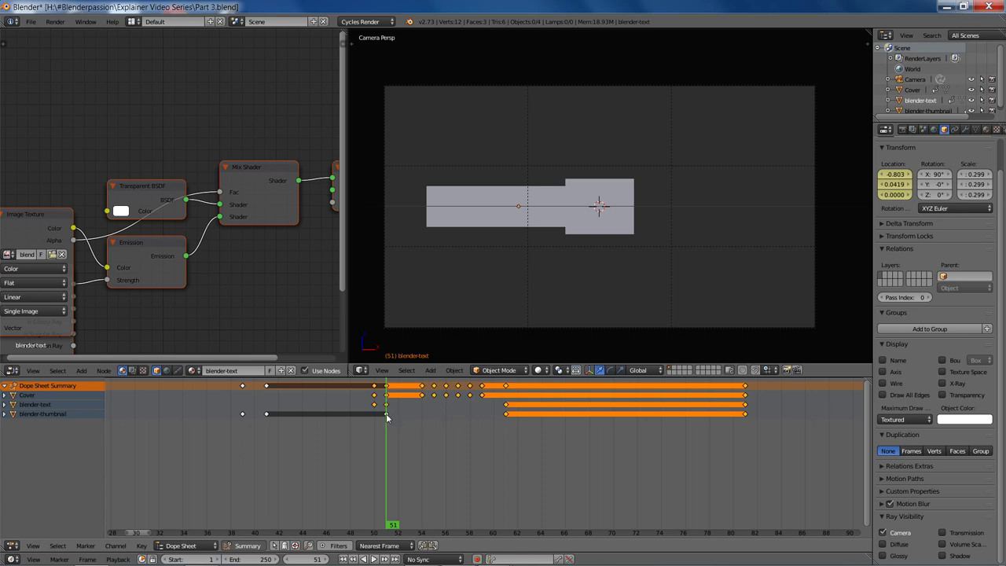
{"action": "key", "text": "g"}
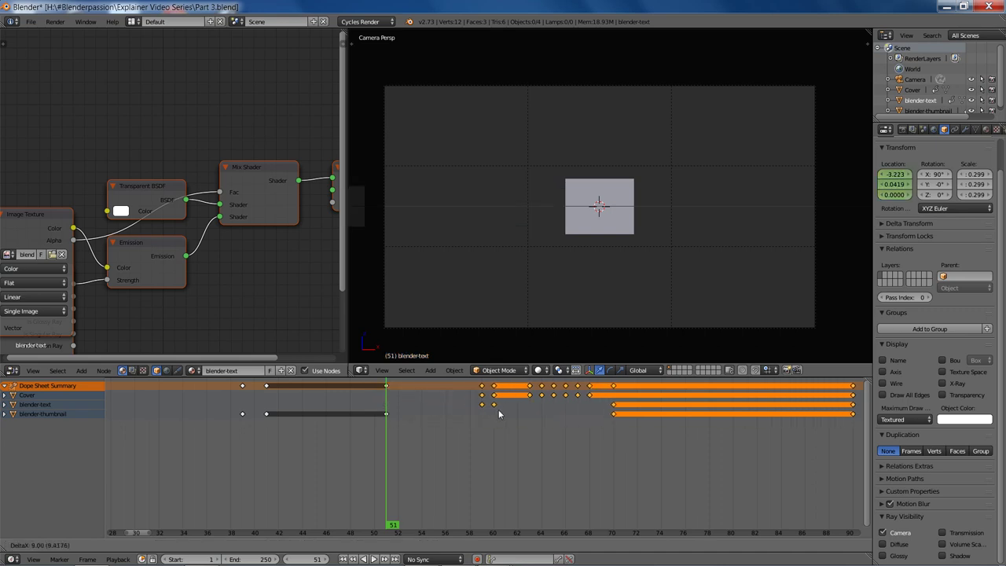
{"action": "left_click", "coordinate": [488, 413]}
- Duplicate the blender-thumbnail keyframe at frame 51 onto frame 60, and scrub to frame 56
{"action": "key", "text": "a"}
{"action": "right_click", "coordinate": [389, 416]}
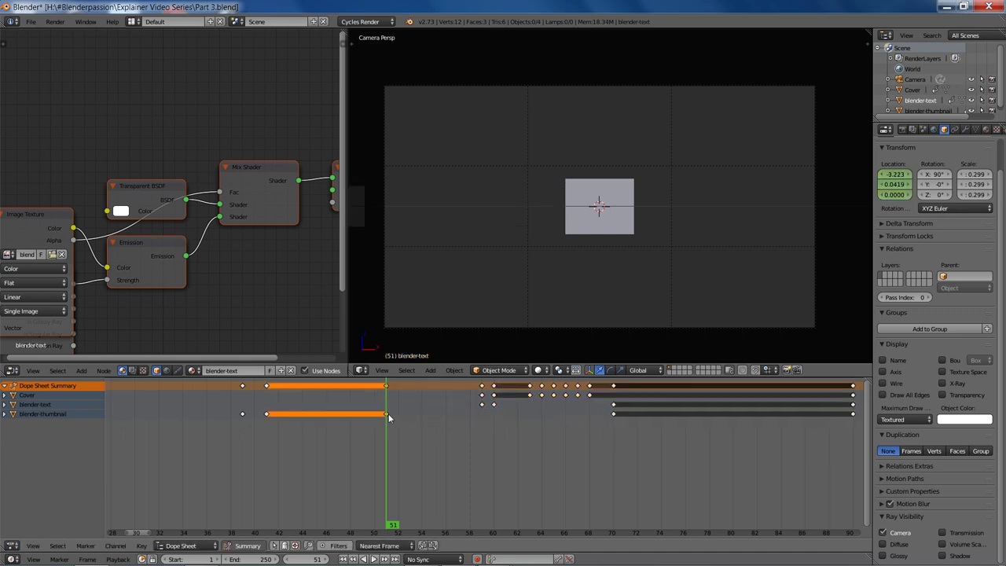
{"action": "key", "text": "shift+d"}
{"action": "left_click", "coordinate": [492, 421]}
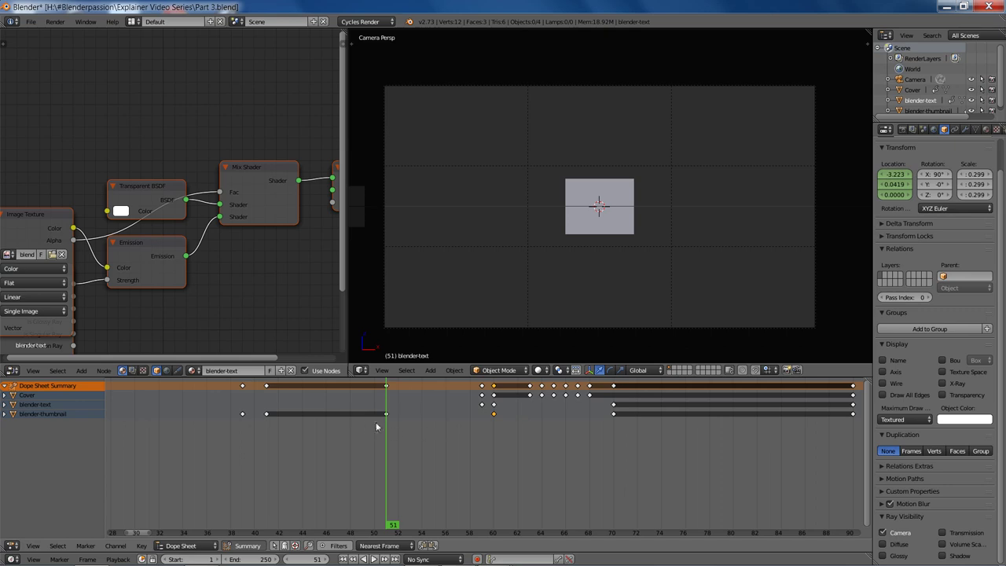
{"action": "left_click_drag", "start_coordinate": [379, 425], "coordinate": [450, 424]}
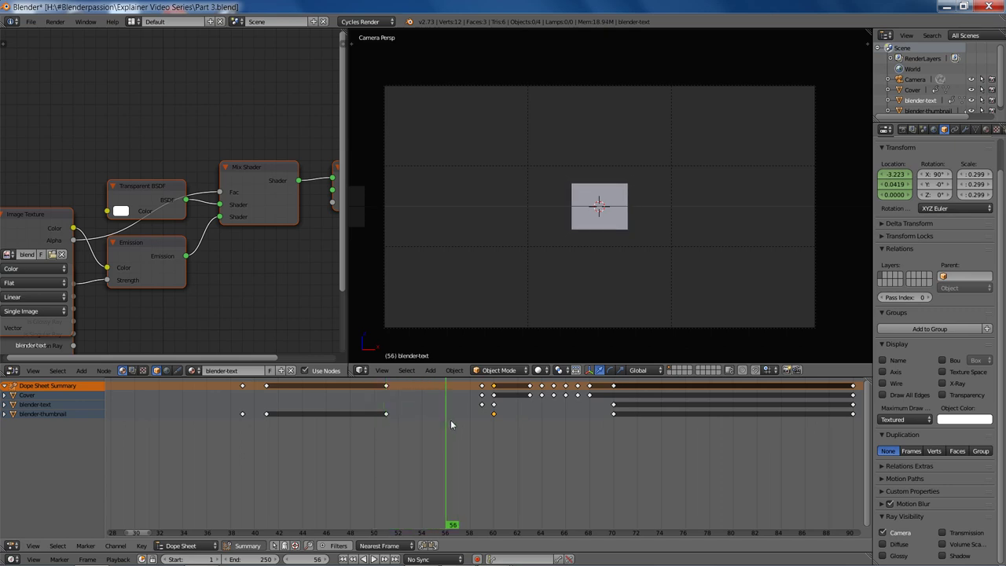
{"action": "key", "text": "XF86AudioLowerVolume"}
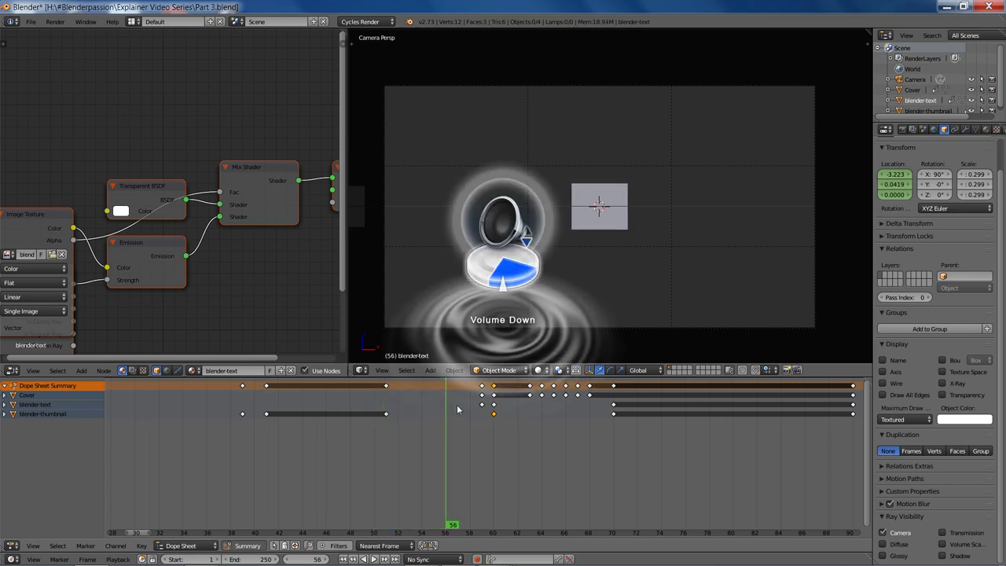
- Switch the node editor area to the Graph Editor and show the location curves of the blender-thumbnail plane around frame 60
{"action": "scroll", "coordinate": [86, 346], "scroll_direction": "down", "scroll_amount": 1}
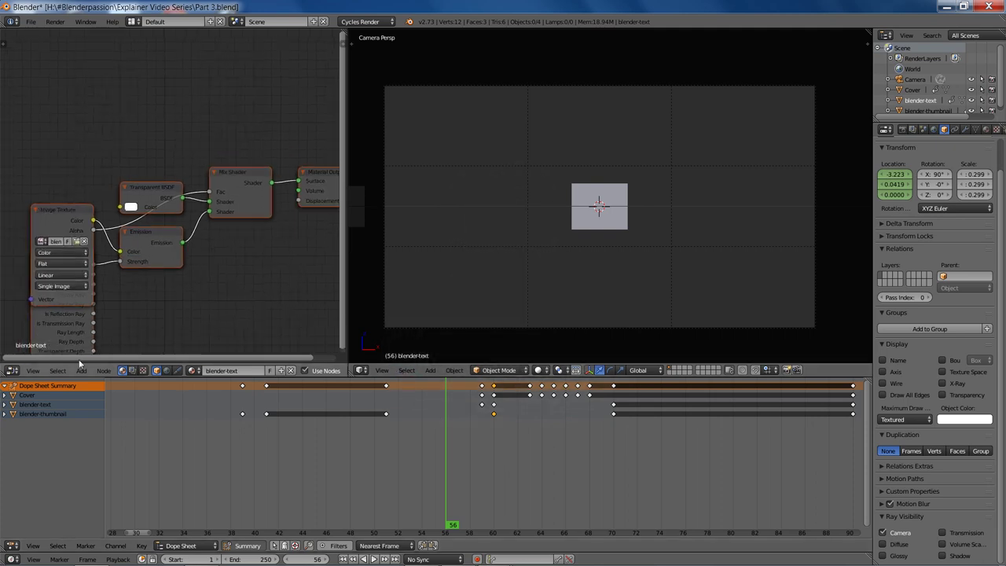
{"action": "left_click", "coordinate": [12, 370]}
{"action": "left_click", "coordinate": [37, 329]}
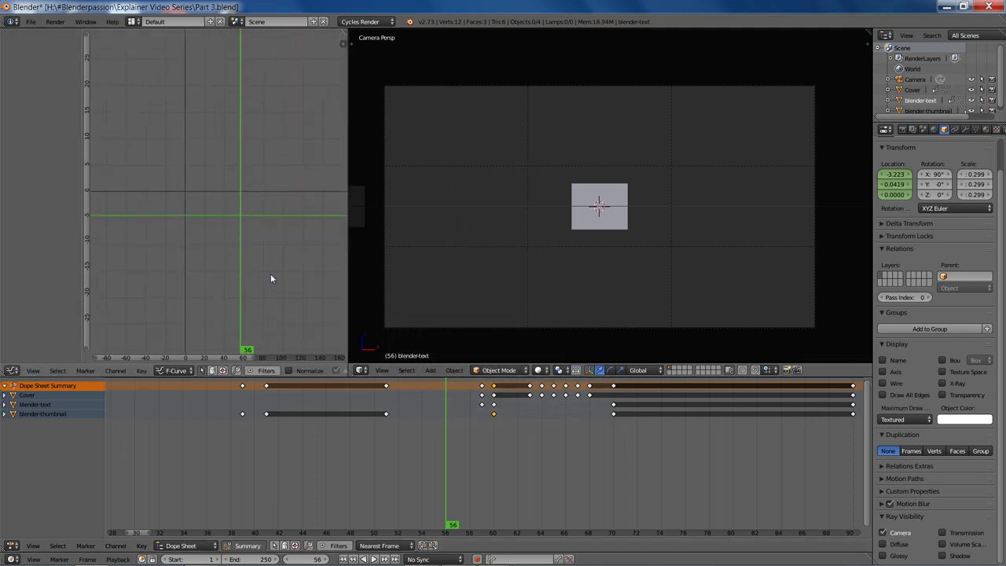
{"action": "right_click", "coordinate": [599, 219]}
{"action": "scroll", "coordinate": [197, 220], "scroll_direction": "up", "scroll_amount": 20}
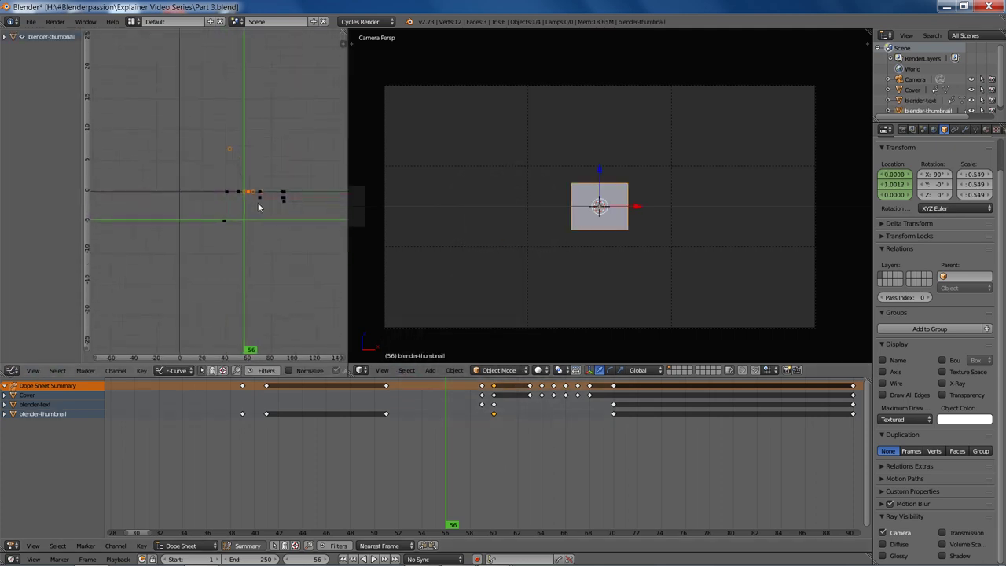
{"action": "middle_click_drag", "start_coordinate": [295, 219], "coordinate": [216, 240]}
{"action": "scroll", "coordinate": [217, 244], "scroll_direction": "up", "scroll_amount": 2}
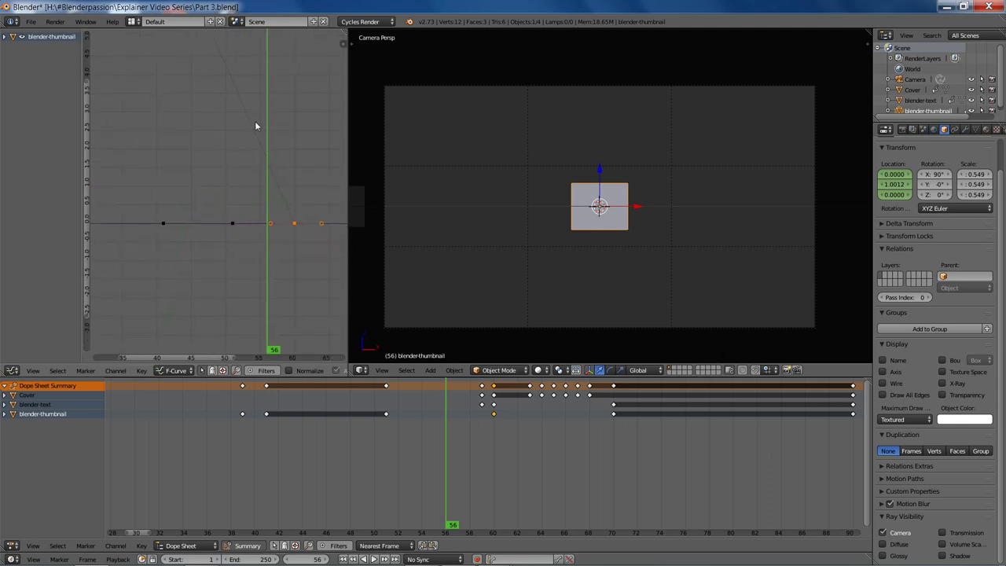
{"action": "scroll", "coordinate": [255, 122], "scroll_direction": "down", "scroll_amount": 5}
- Flatten the handles of the blender-thumbnail keyframe at frame 60 by scaling them to 0, and clear the selection
{"action": "right_click", "coordinate": [197, 43]}
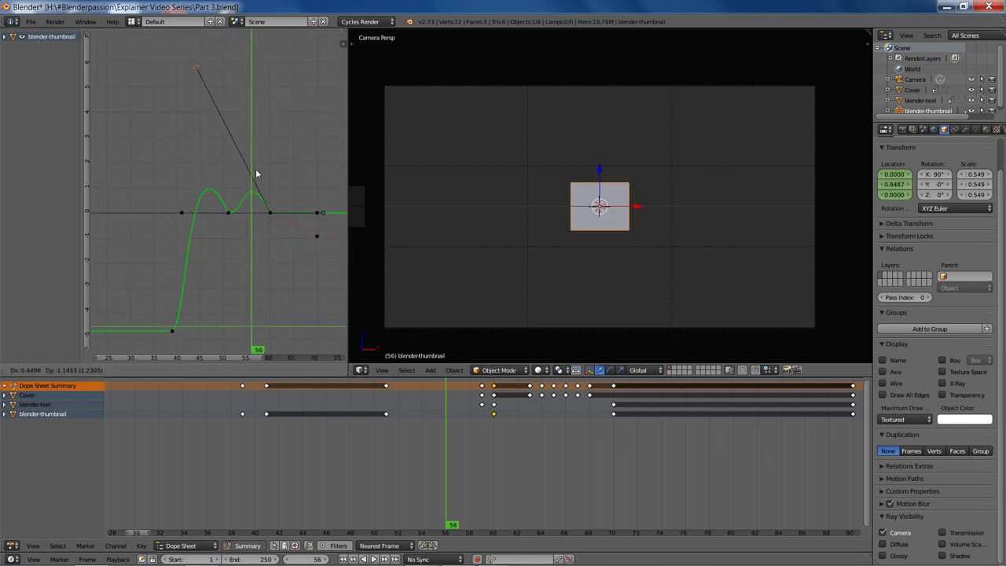
{"action": "right_click", "coordinate": [270, 214]}
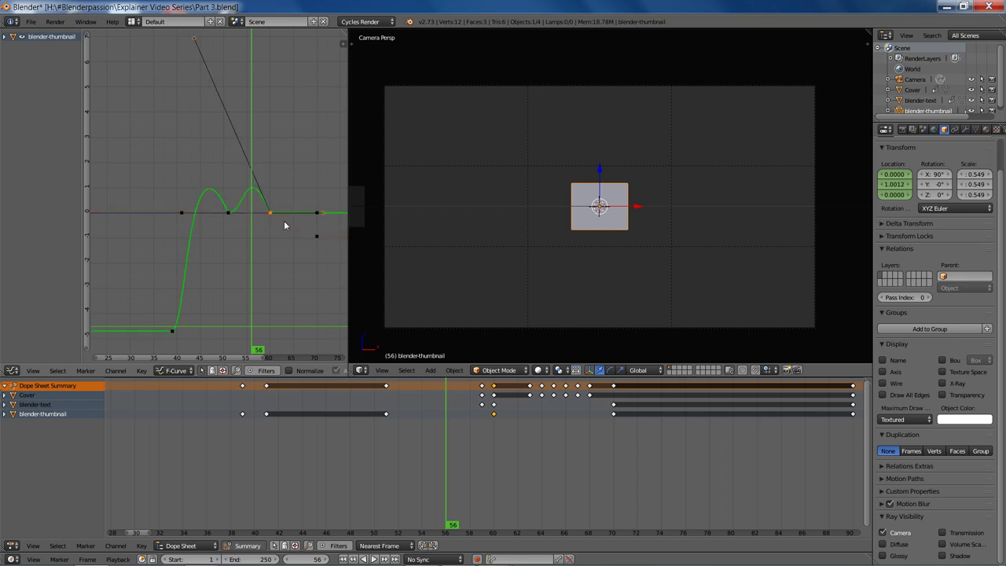
{"action": "key", "text": "s"}
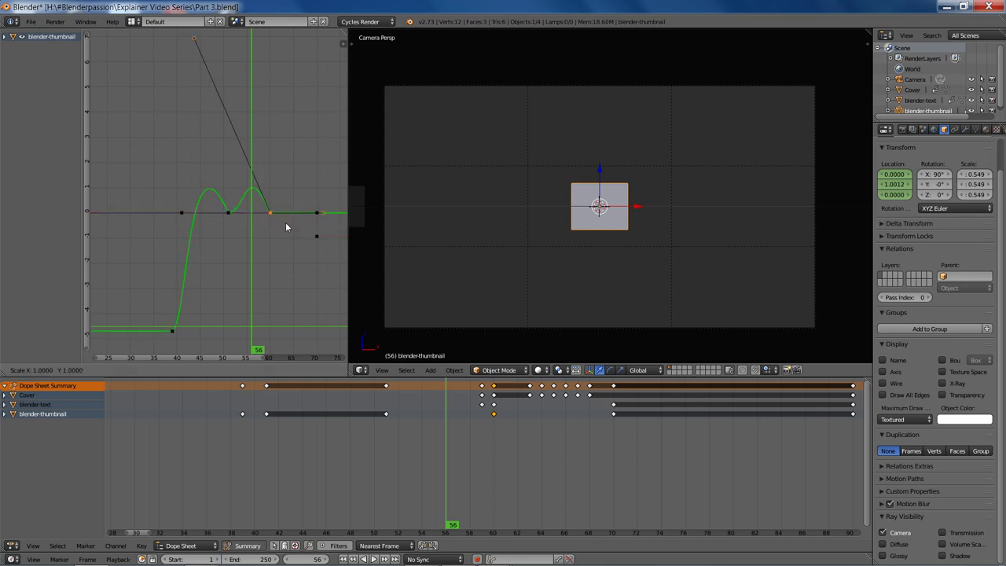
{"action": "key", "text": "0"}
{"action": "key", "text": "Return"}
{"action": "key", "text": "a"}
- Play back and scrub the animation repeatedly to examine the logo's entrance and its hold before the slide
{"action": "left_click_drag", "start_coordinate": [263, 237], "coordinate": [151, 289]}
{"action": "key", "text": "alt+a"}
{"action": "key", "text": "alt+a"}
{"action": "key", "text": "alt+a"}
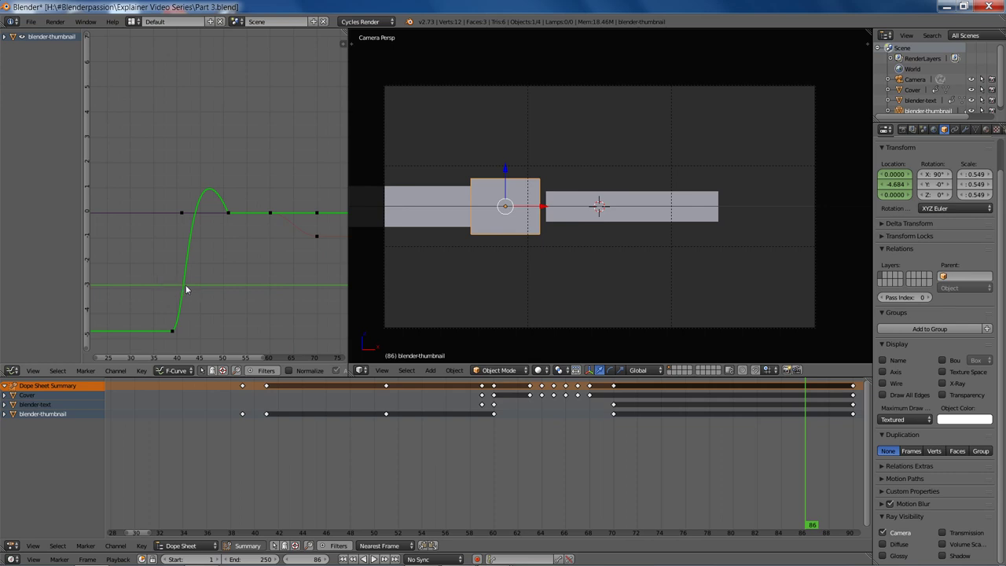
{"action": "scroll", "coordinate": [238, 282], "scroll_direction": "down", "scroll_amount": 1}
{"action": "scroll", "coordinate": [539, 434], "scroll_direction": "down", "scroll_amount": 3}
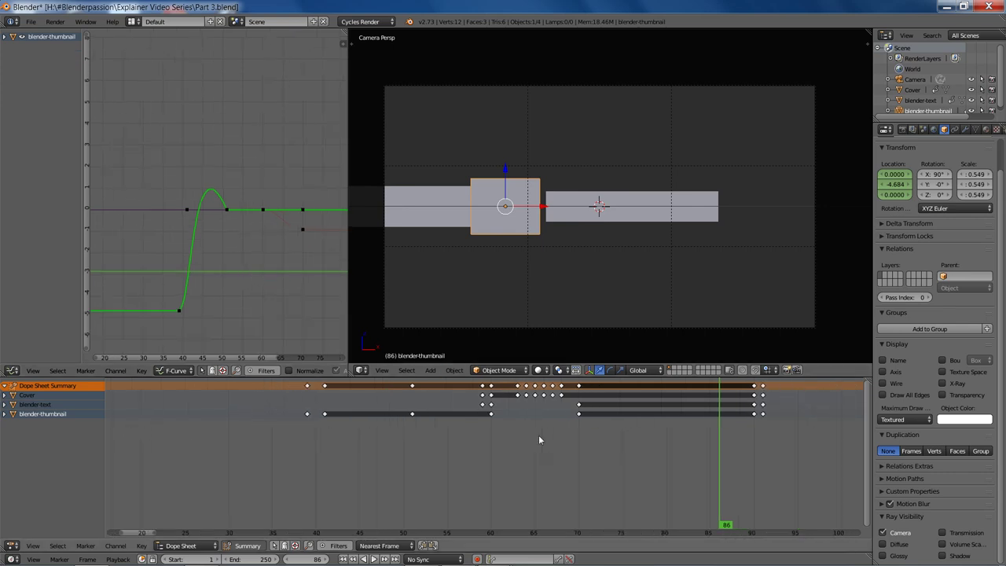
{"action": "middle_click_drag", "start_coordinate": [519, 418], "coordinate": [486, 420]}
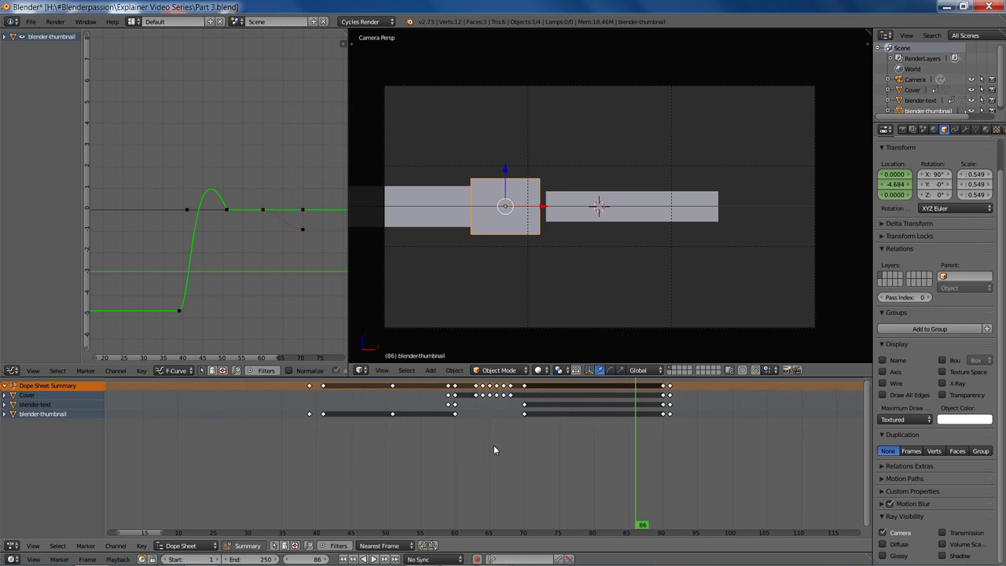
{"action": "left_click_drag", "start_coordinate": [493, 445], "coordinate": [247, 432]}
{"action": "key", "text": "alt+a"}
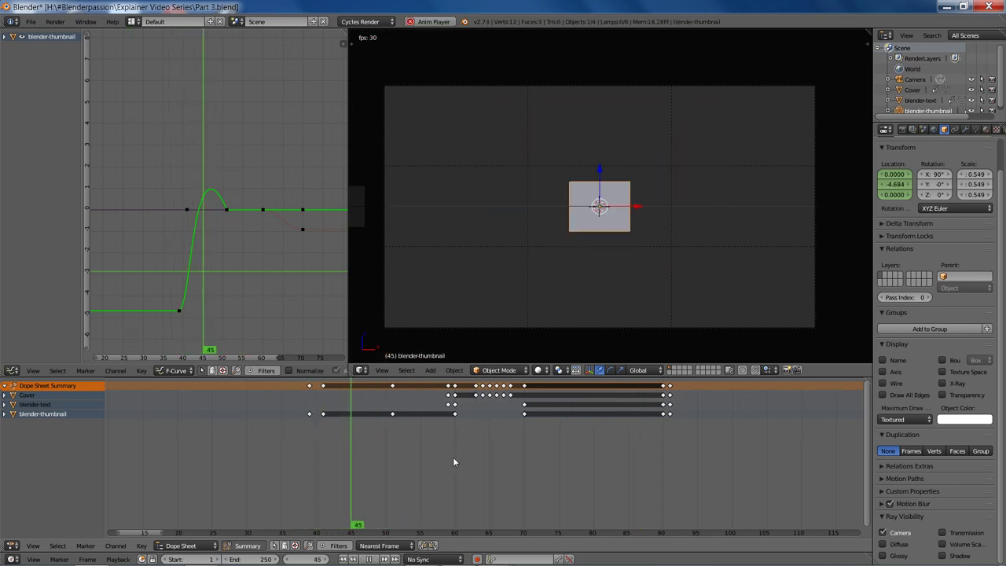
{"action": "key", "text": "alt+a"}
{"action": "left_click_drag", "start_coordinate": [407, 459], "coordinate": [293, 448]}
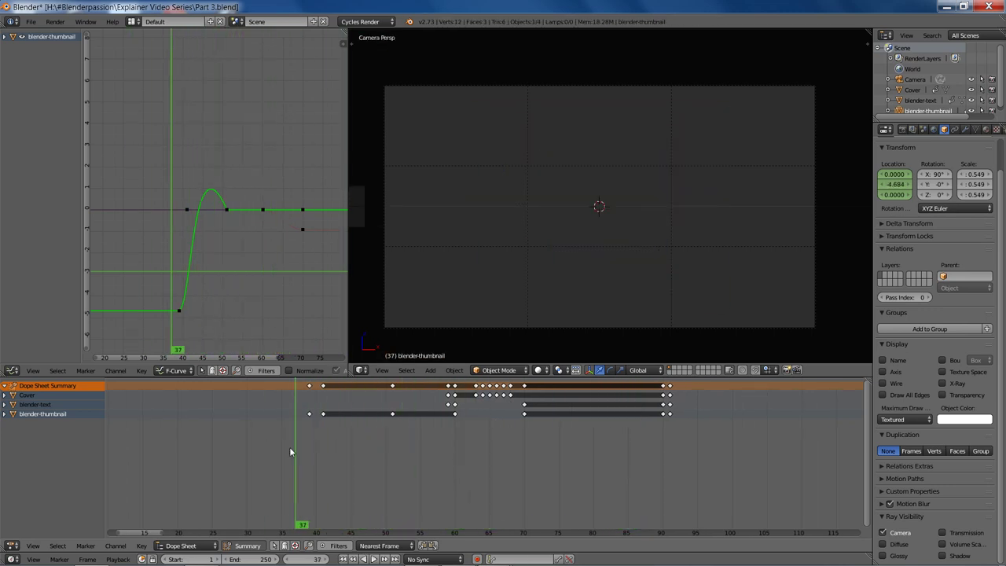
{"action": "key", "text": "alt+a"}
{"action": "key", "text": "alt+a"}
{"action": "left_click_drag", "start_coordinate": [422, 445], "coordinate": [417, 444]}
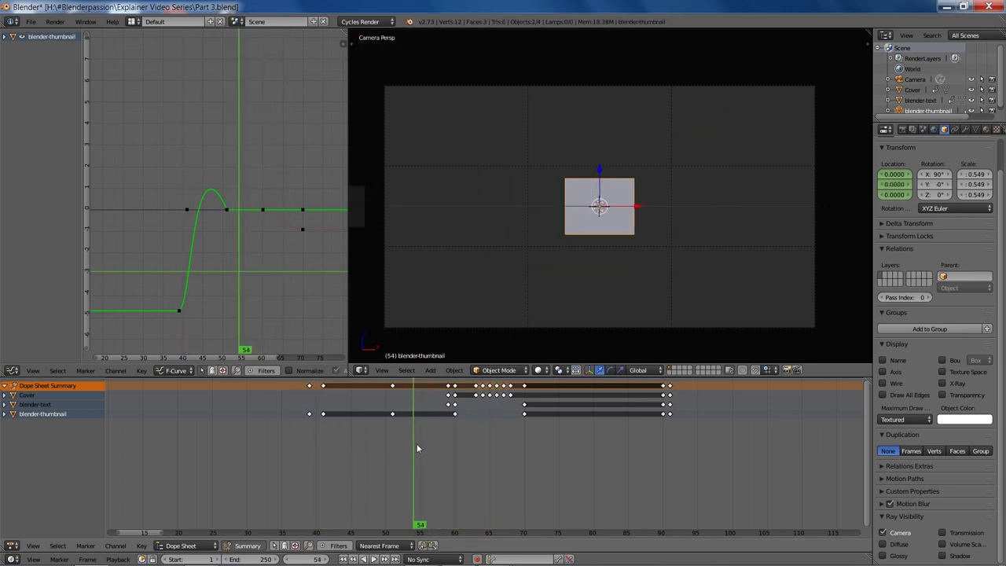
- Select all keyframes from frame 59 onward across every channel and shift them 8 frames later to start at frame 67
{"action": "key", "text": "a"}
{"action": "key", "text": "a"}
{"action": "key", "text": "b"}
{"action": "left_click_drag", "start_coordinate": [436, 380], "coordinate": [692, 391]}
{"action": "key", "text": "g"}
{"action": "left_click", "coordinate": [493, 430]}
- Play the animation from about frame 35 through the final drop to check the new timing
{"action": "left_click_drag", "start_coordinate": [488, 433], "coordinate": [282, 444]}
{"action": "key", "text": "alt+a"}
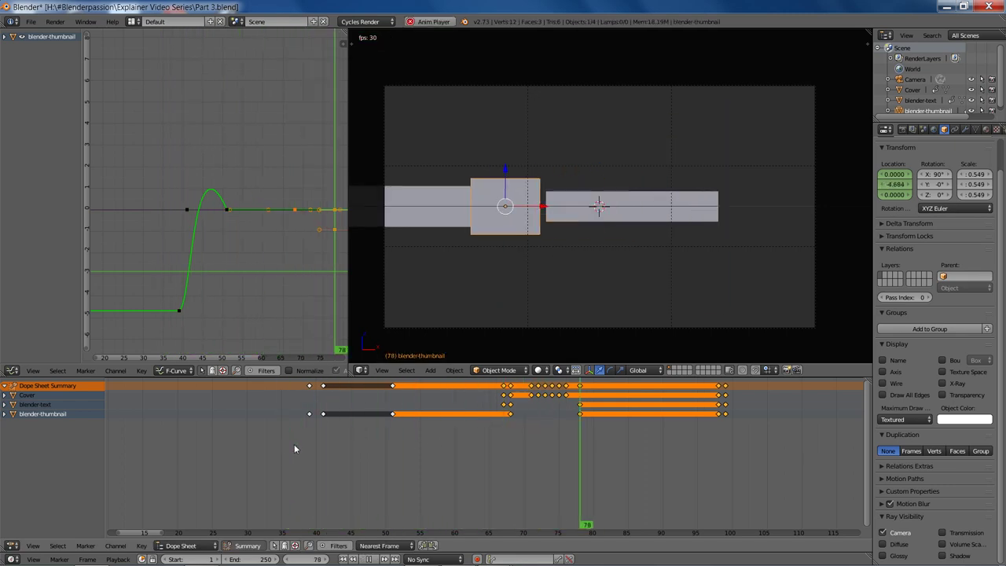
{"action": "key", "text": "alt+a"}
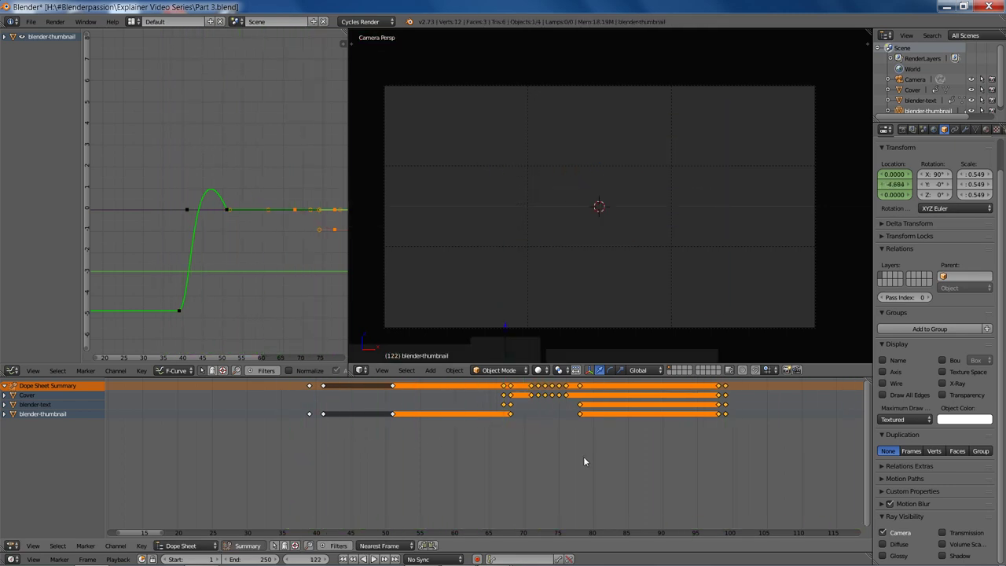
- Scrub to frame 98 and move the last keyframes of all three channels later to frame 108
{"action": "left_click_drag", "start_coordinate": [584, 461], "coordinate": [718, 474]}
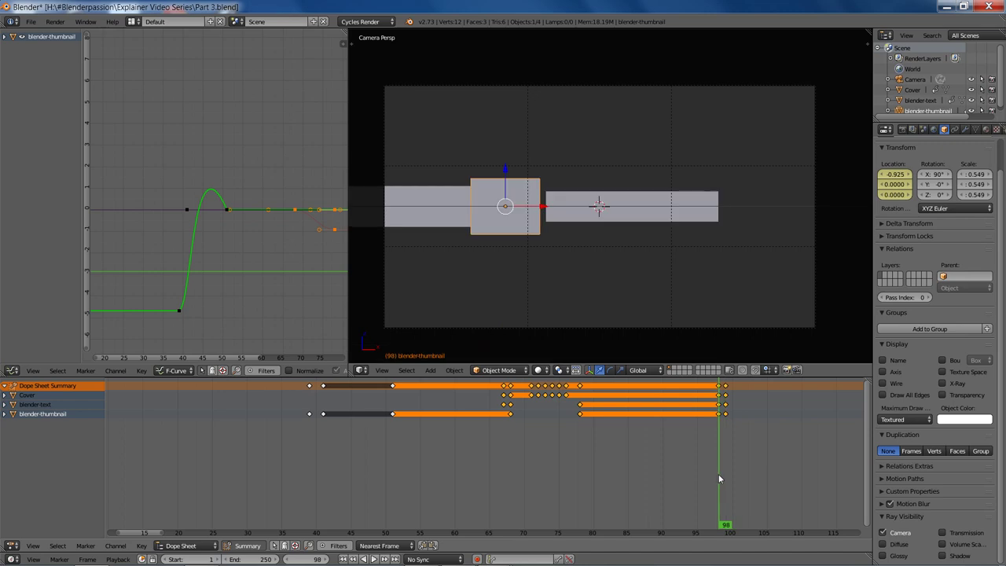
{"action": "right_click", "coordinate": [725, 386]}
{"action": "key", "text": "g"}
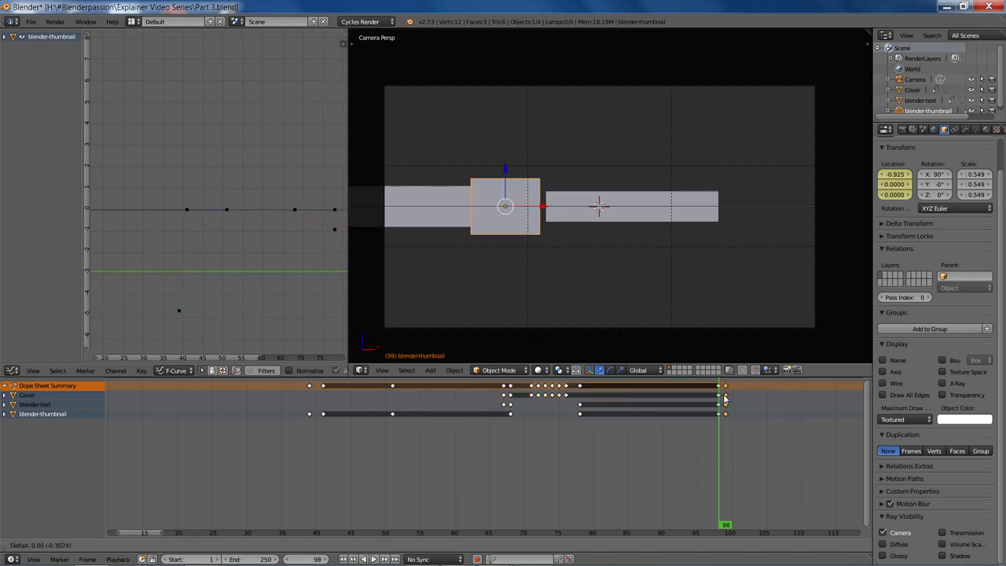
{"action": "left_click", "coordinate": [723, 397]}
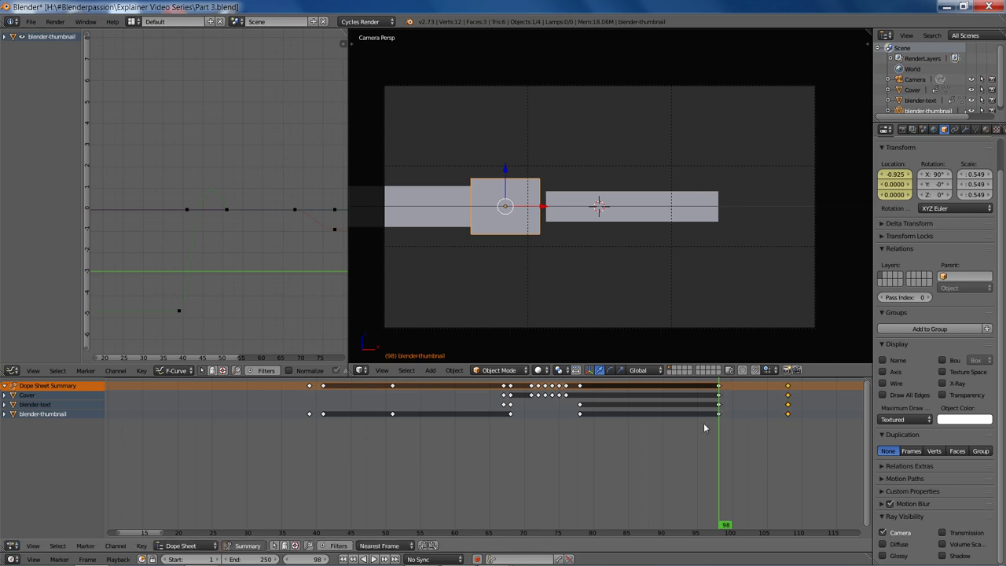
- Play the animation from about frame 38 through the final drop to check the later end keyframes
{"action": "left_click_drag", "start_coordinate": [479, 442], "coordinate": [301, 450]}
{"action": "key", "text": "alt+a"}
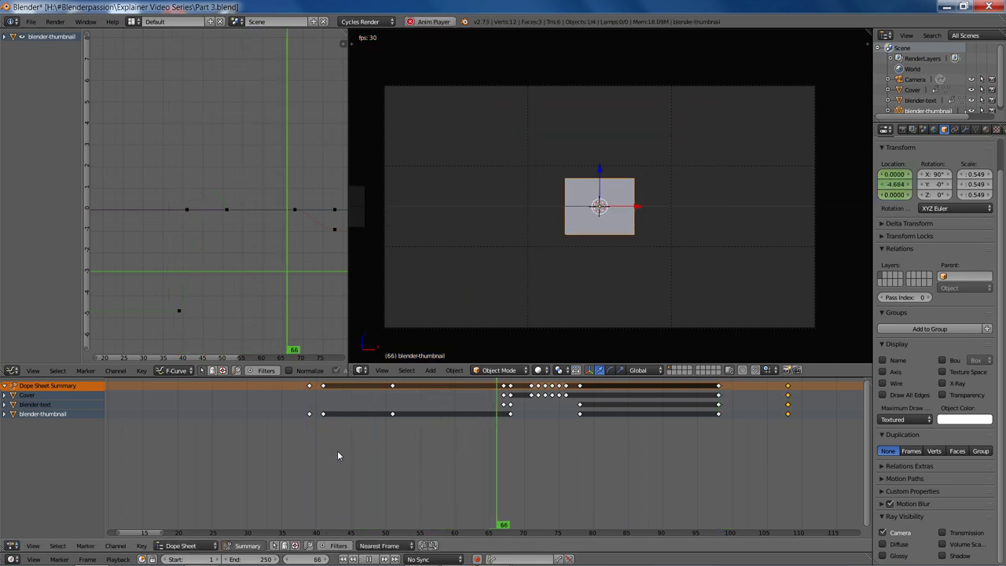
{"action": "key", "text": "alt+a"}
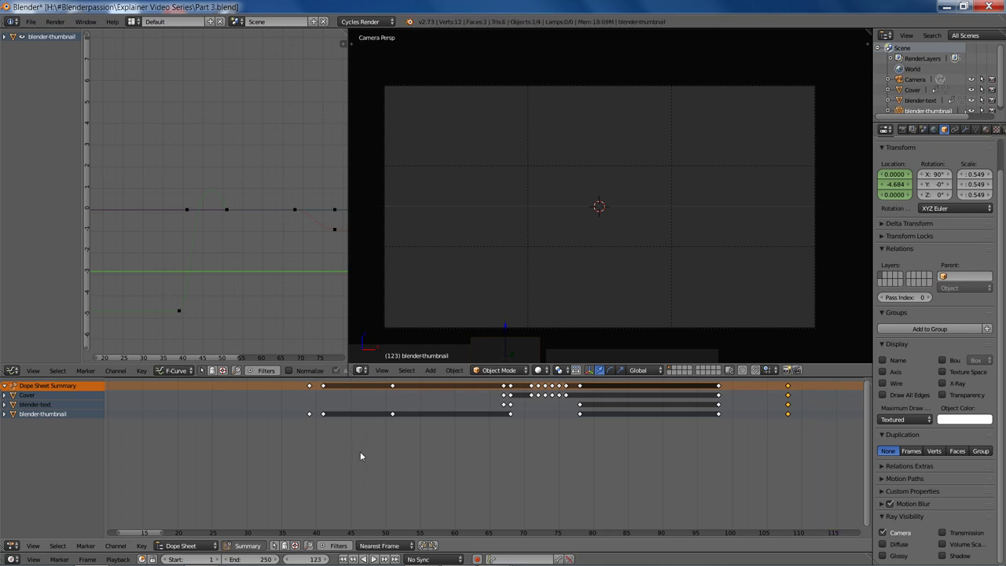
- Switch the camera view to rendered shading and play the animation from about frame 38 through the drop
{"action": "key", "text": "shift+z"}
{"action": "left_click_drag", "start_coordinate": [452, 419], "coordinate": [300, 436]}
{"action": "key", "text": "alt+a"}
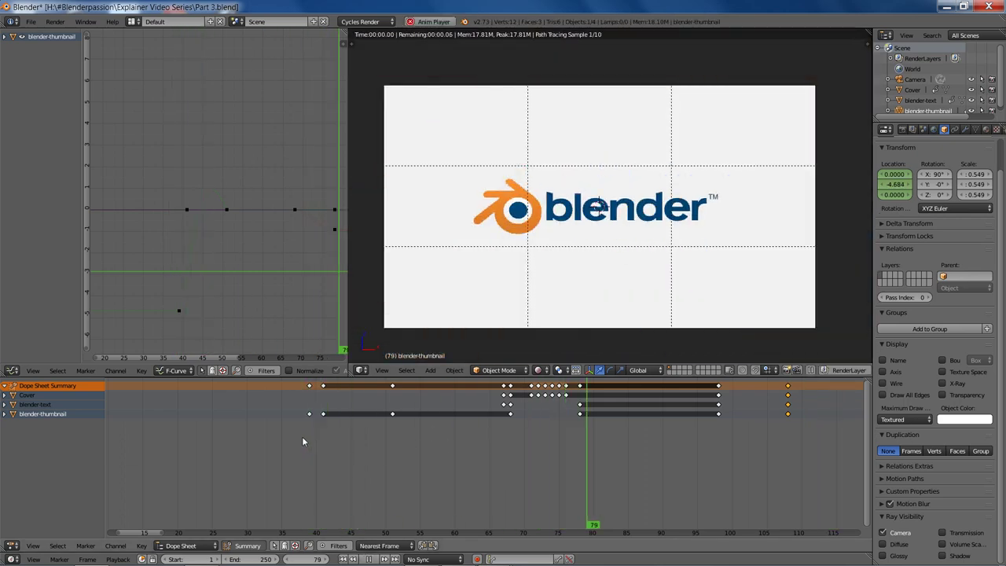
{"action": "key", "text": "alt+a"}
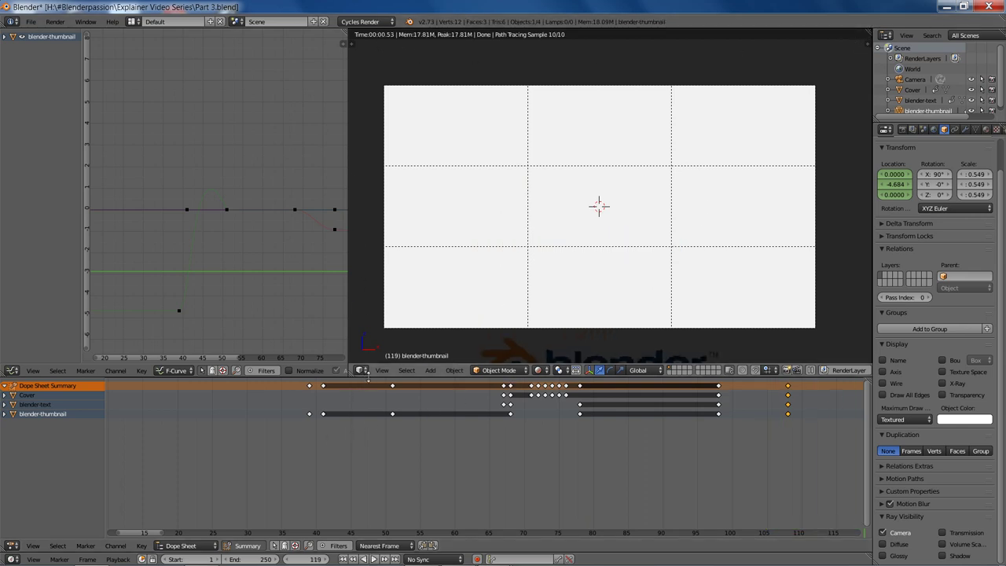
- Play the animation in a temporarily reduced rendered 3D view for faster preview, and widen the view again
{"action": "left_click_drag", "start_coordinate": [365, 369], "coordinate": [371, 180]}
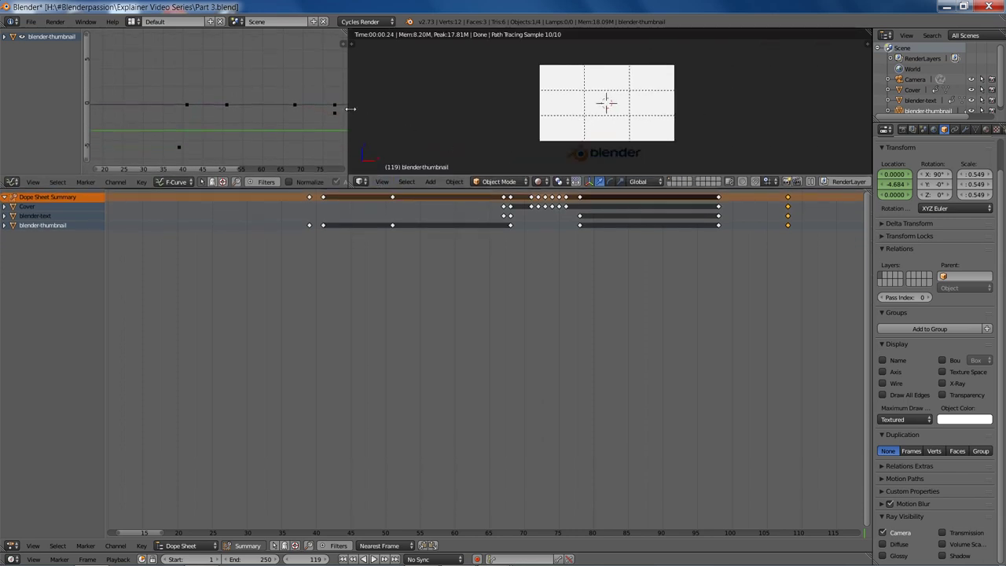
{"action": "left_click_drag", "start_coordinate": [351, 109], "coordinate": [628, 110]}
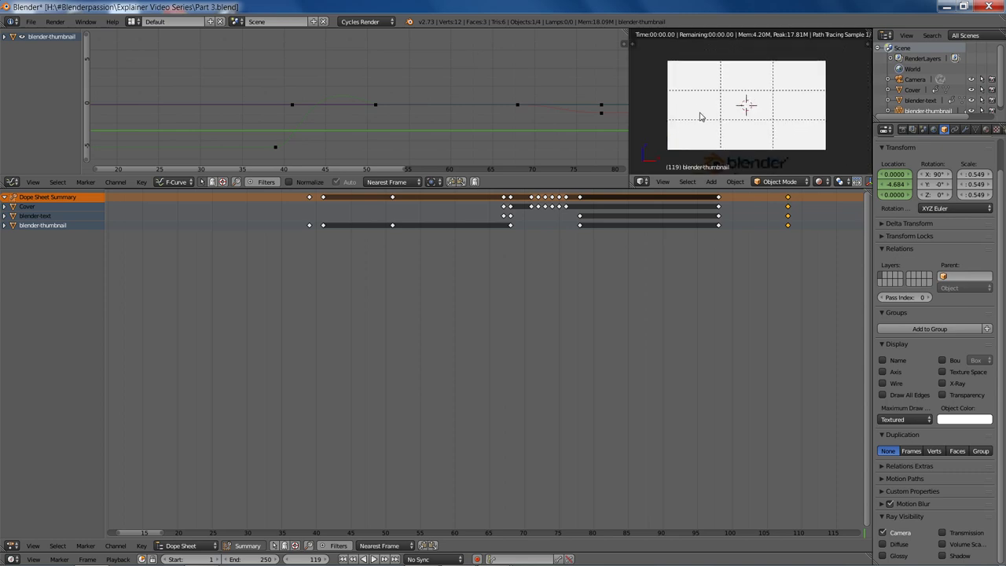
{"action": "key", "text": "alt+a"}
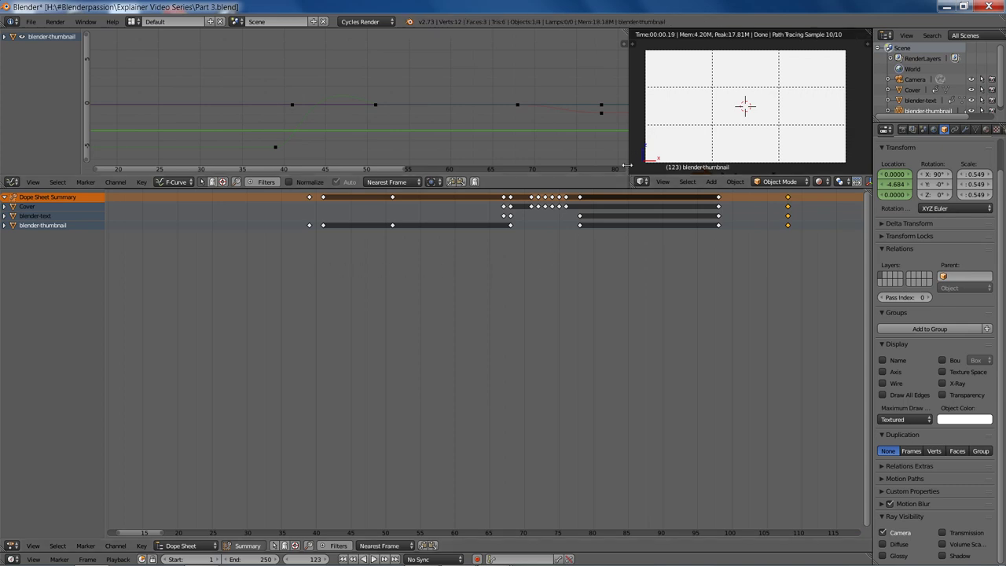
{"action": "left_click_drag", "start_coordinate": [629, 175], "coordinate": [364, 177]}
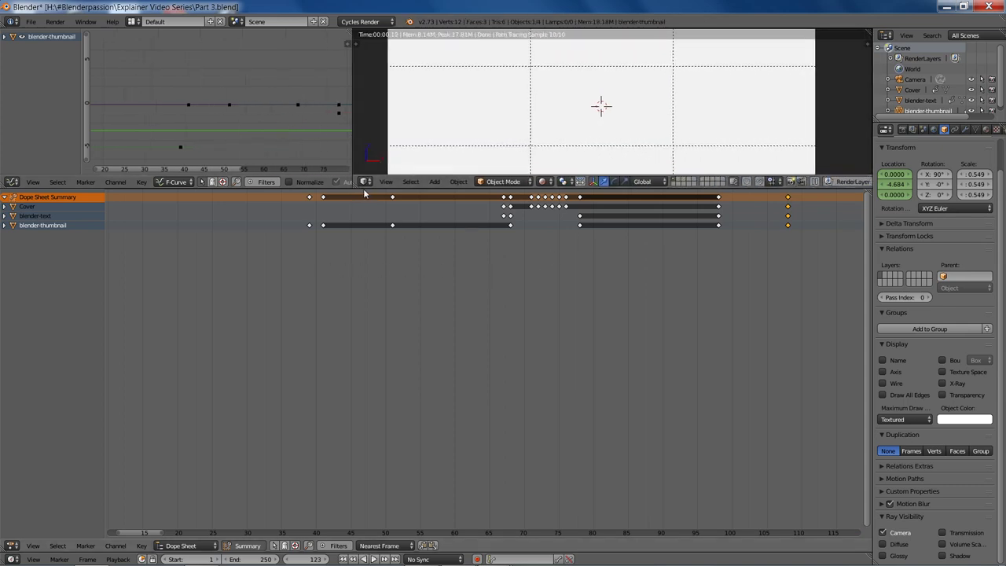